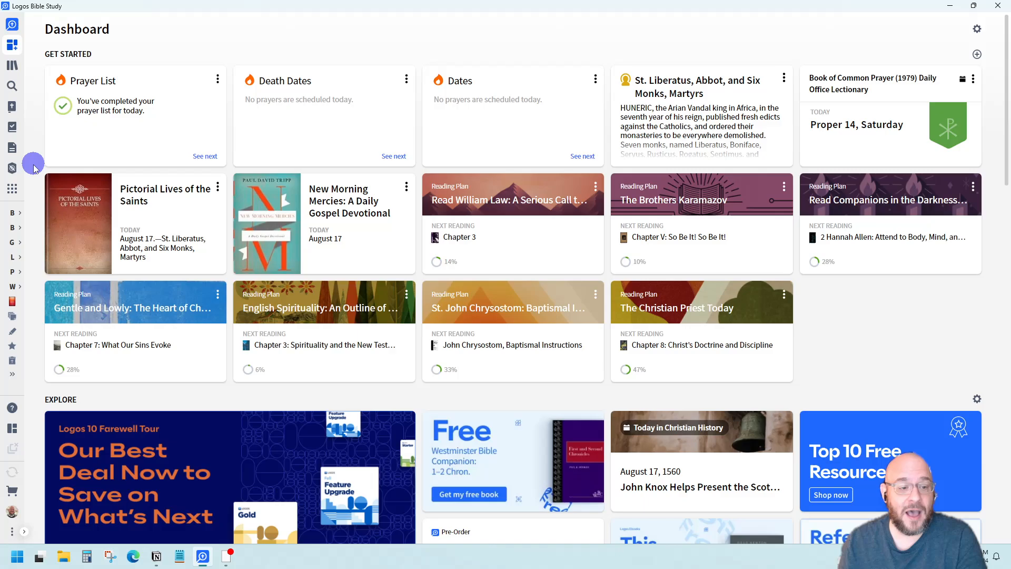
- Open the Notes tool and filter the list to highlights only
left_click(11, 191)
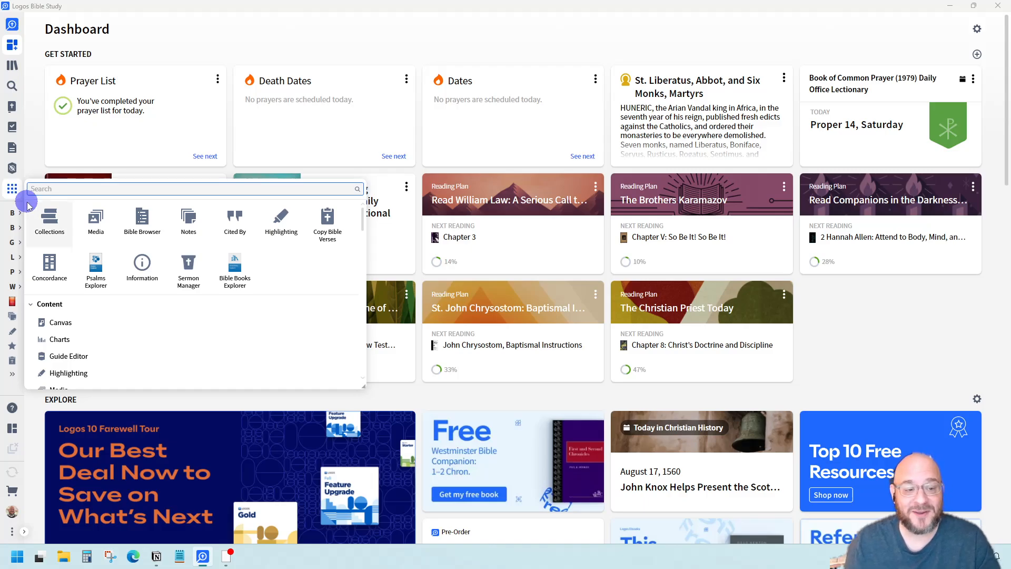
type("notes")
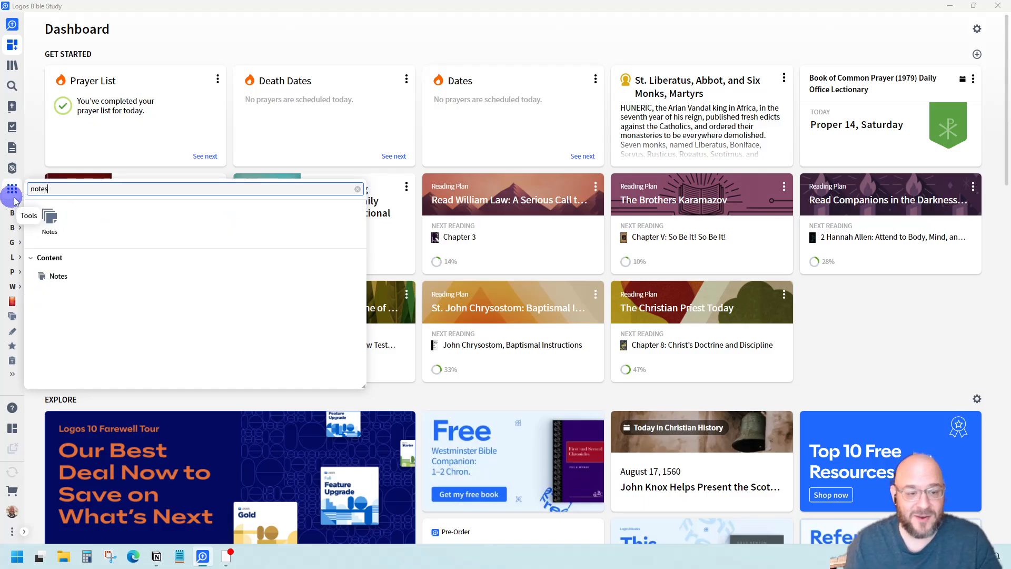
left_click(45, 221)
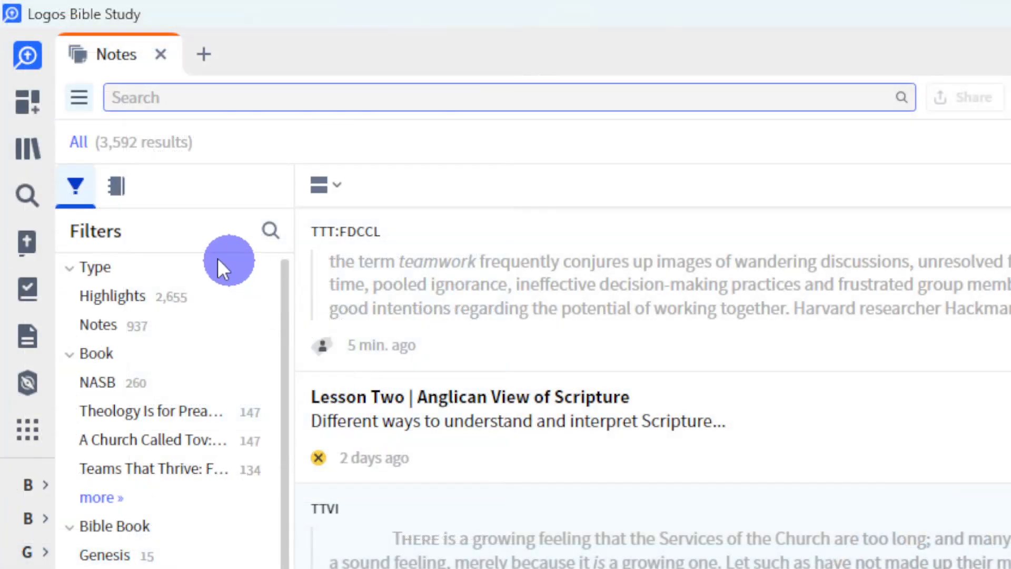
left_click(101, 299)
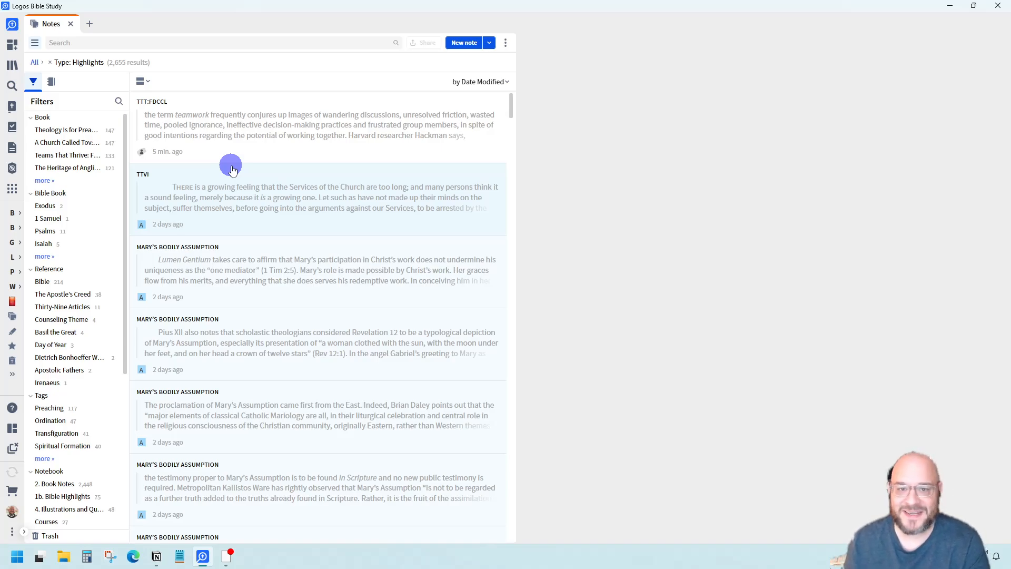
- Open the most recent highlight, about the term teamwork, and go to its anchored passage in the source book
left_click(230, 139)
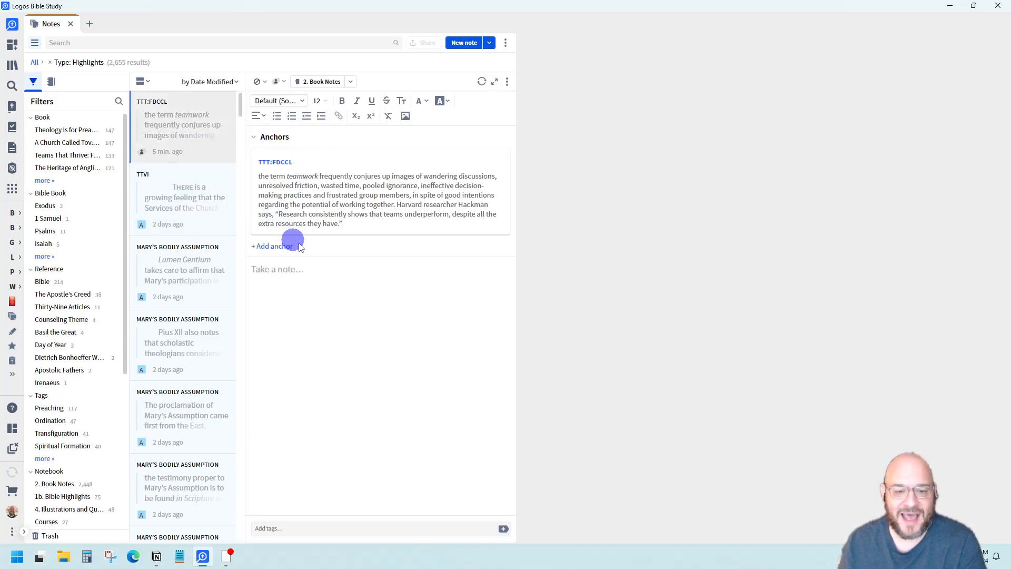
left_click(285, 167)
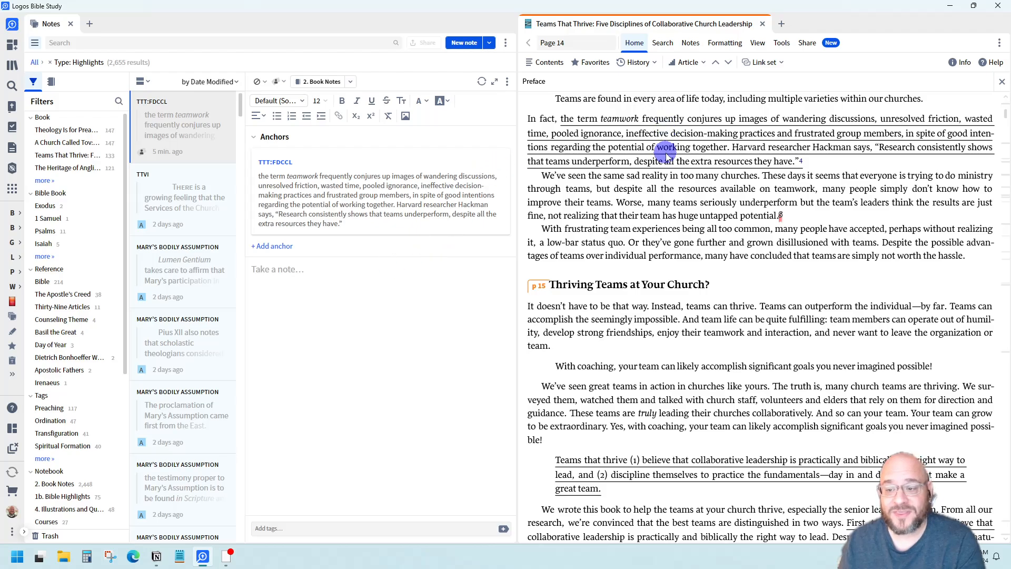
- Write "Hi everyone!" as the note text of the teamwork highlight, and delete that text again
left_click(318, 280)
left_click(317, 279)
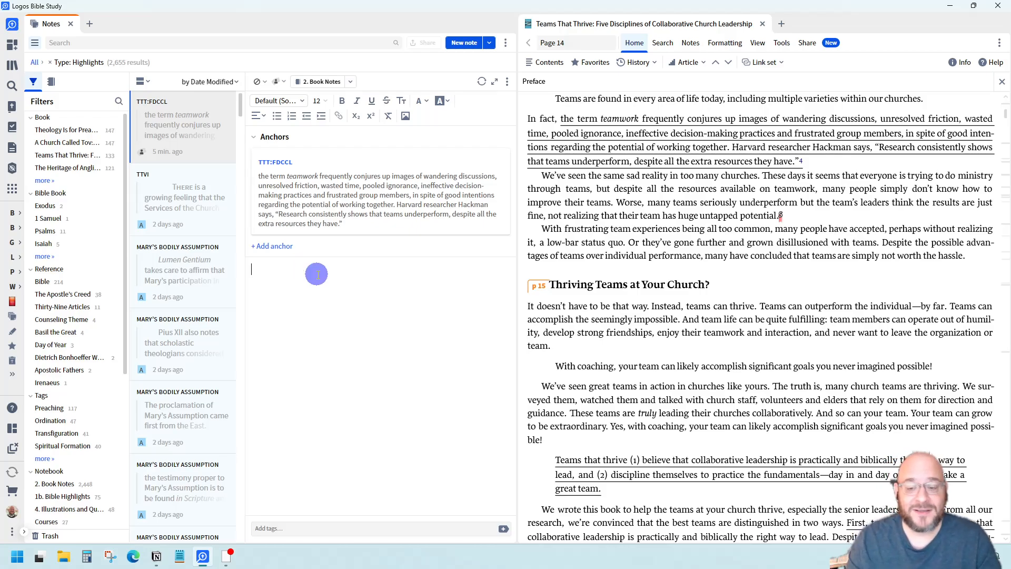
type("Hi c")
type("veryone!")
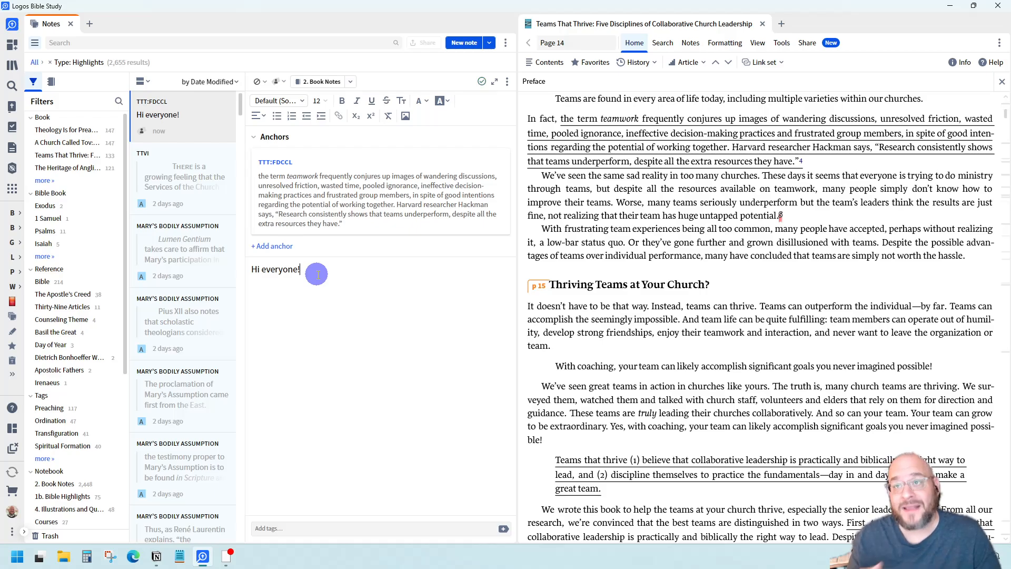
left_click_drag(318, 274, 240, 275)
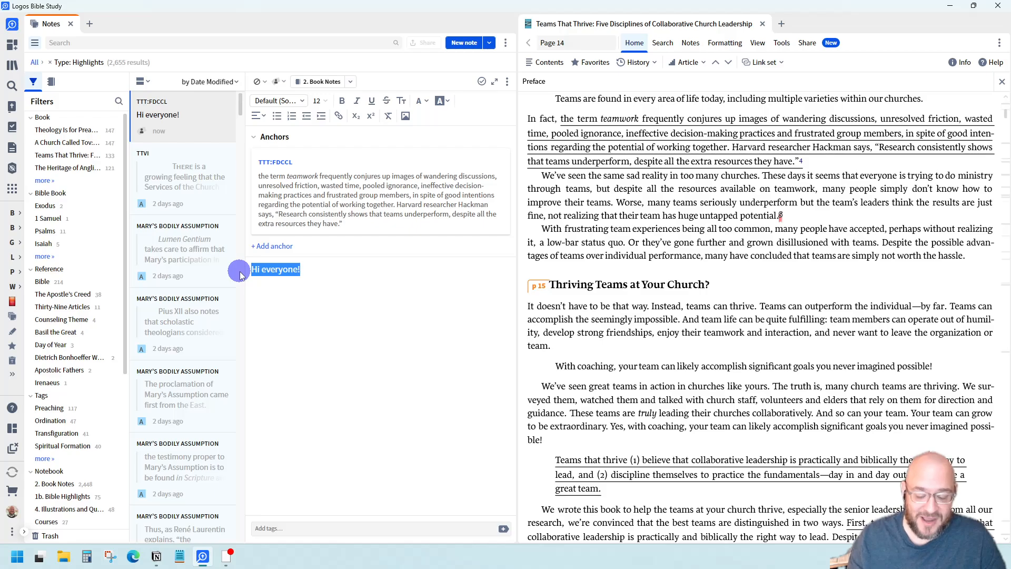
key("BackSpace")
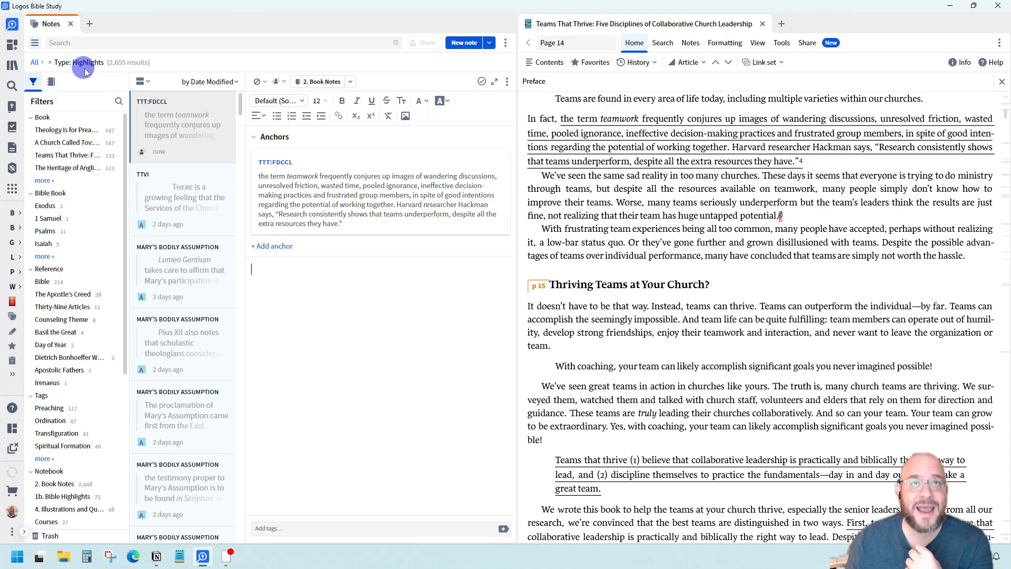
- Expand the list of book filters and narrow the highlights to the book "Why the Gospel? Living the Good News of King Jesus with Purpose"
scroll(73, 223, "down", 5)
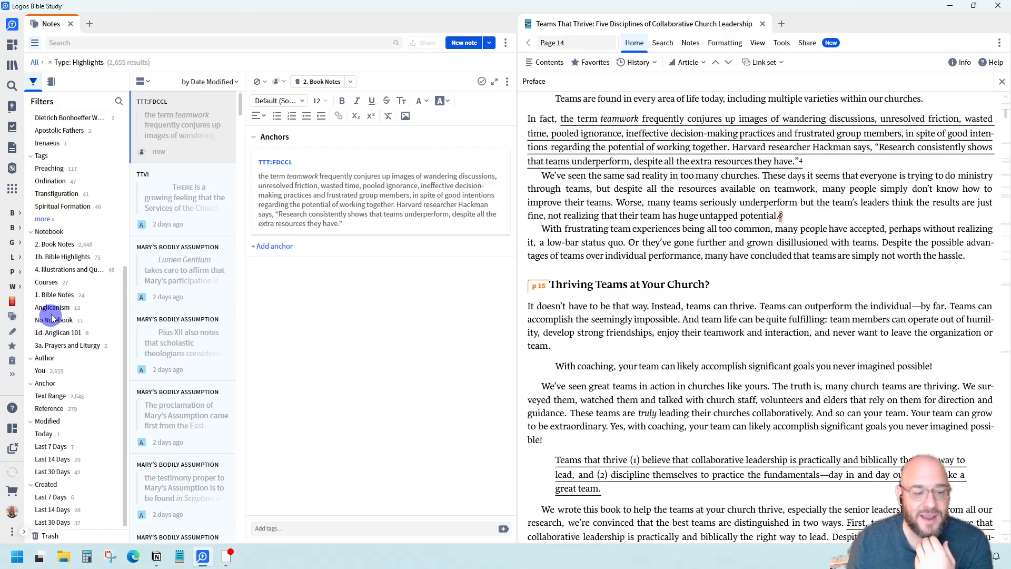
scroll(53, 300, "up", 1)
scroll(74, 206, "up", 4)
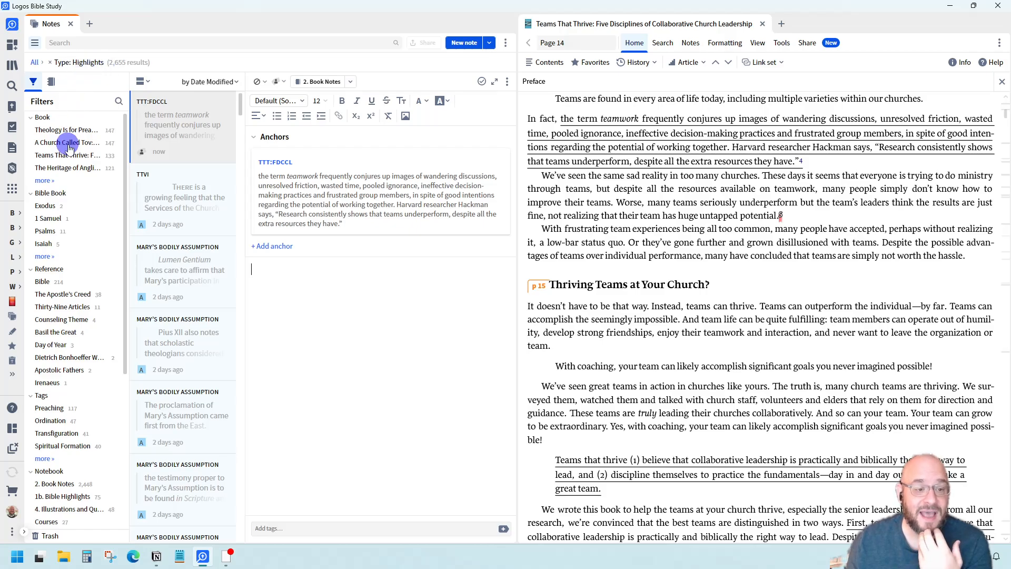
left_click(39, 180)
scroll(58, 203, "down", 2)
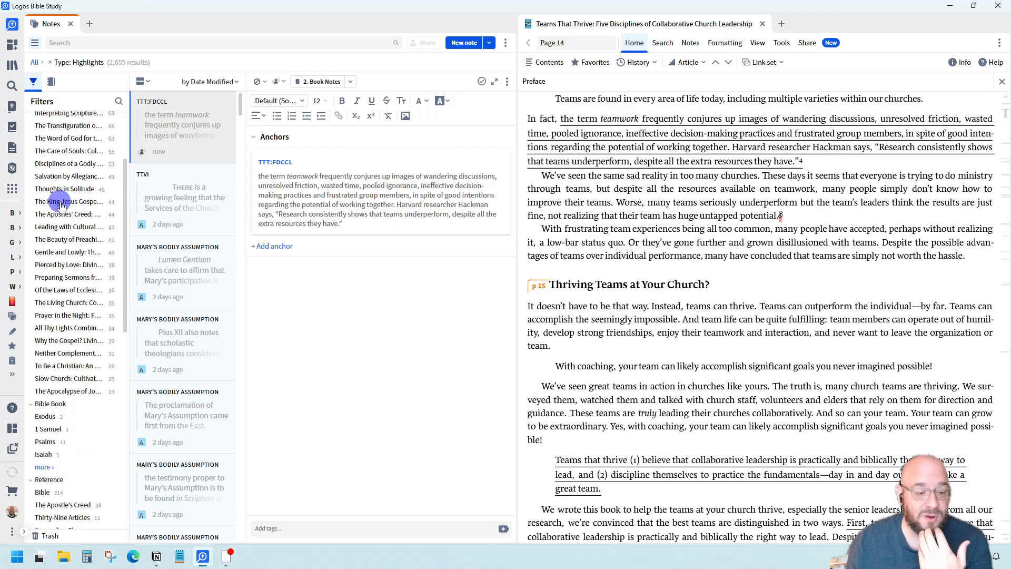
left_click(66, 341)
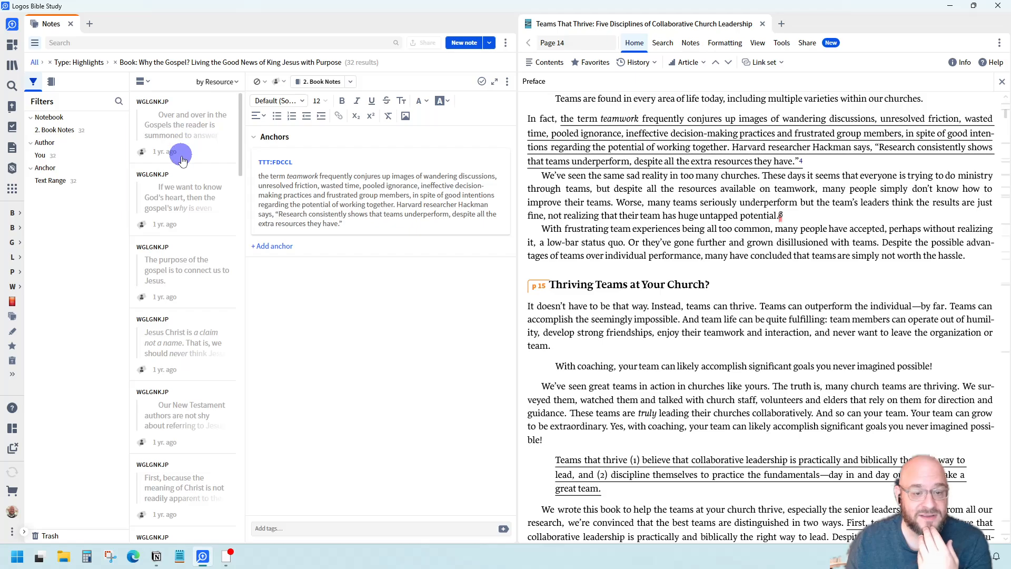
- Preview the filtered highlights as full text, read through them, and close the preview
scroll(184, 179, "down", 2)
scroll(184, 179, "up", 1)
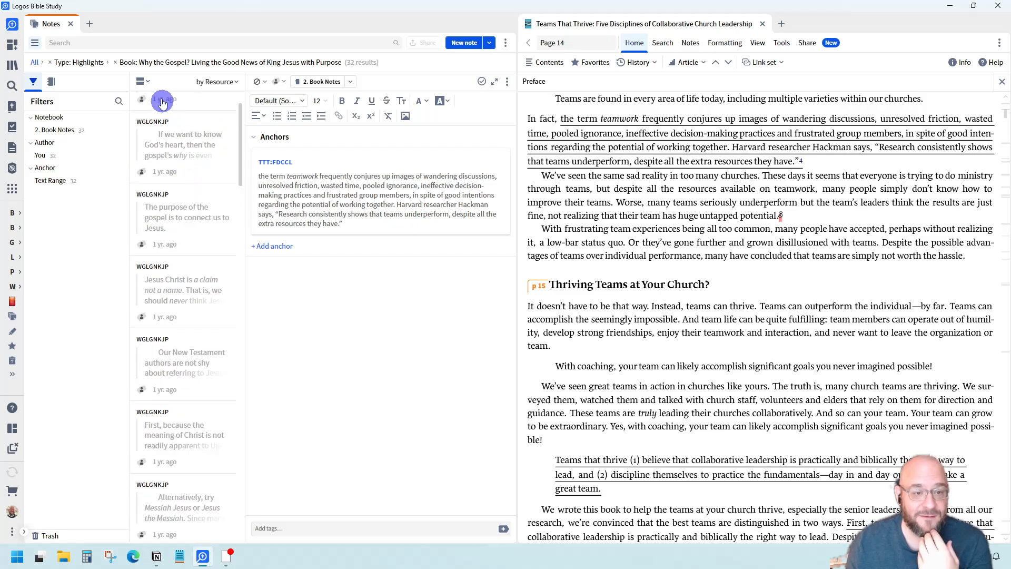
left_click(142, 82)
left_click(174, 129)
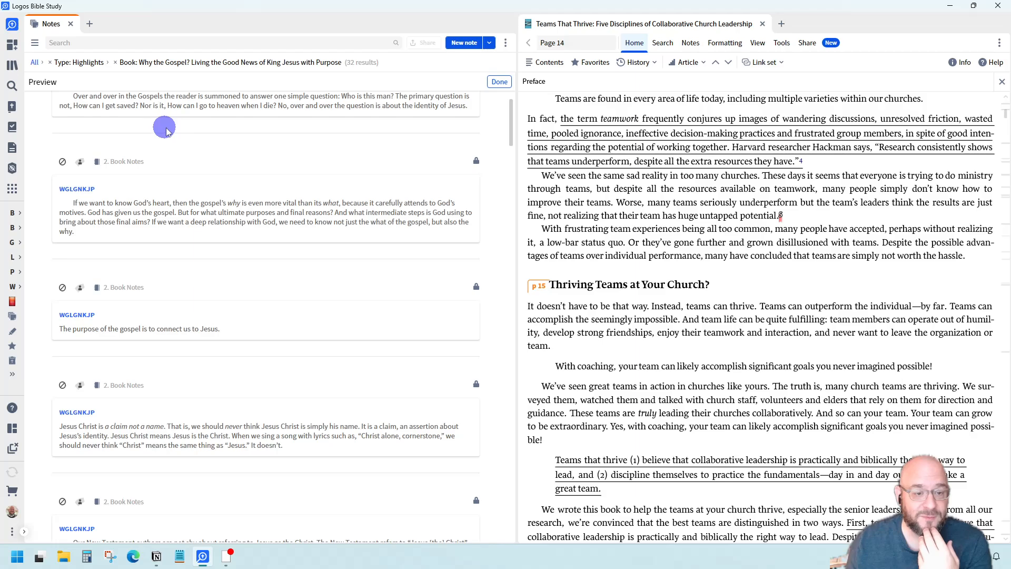
scroll(245, 150, "down", 5)
scroll(247, 153, "down", 10)
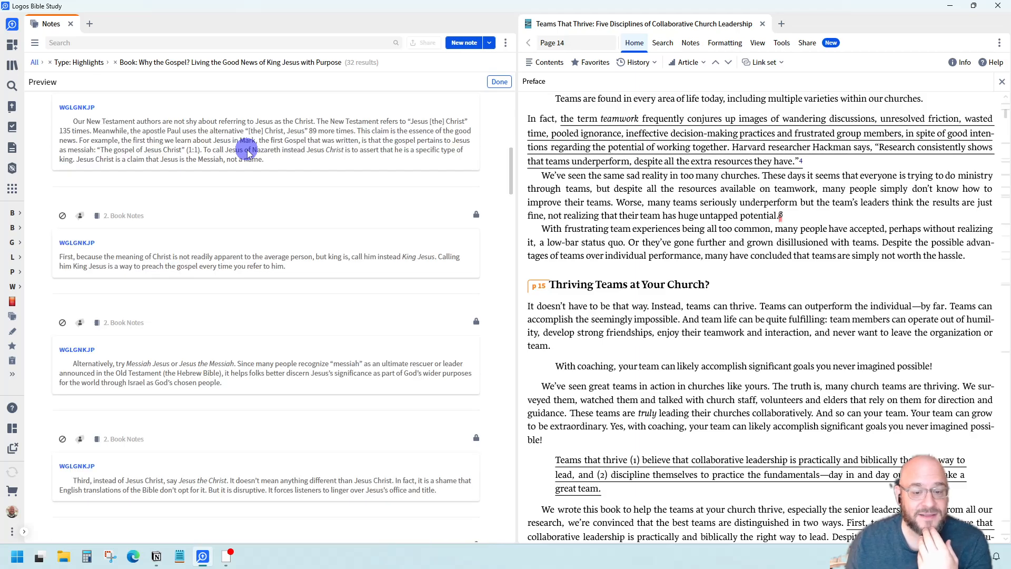
scroll(246, 150, "down", 3)
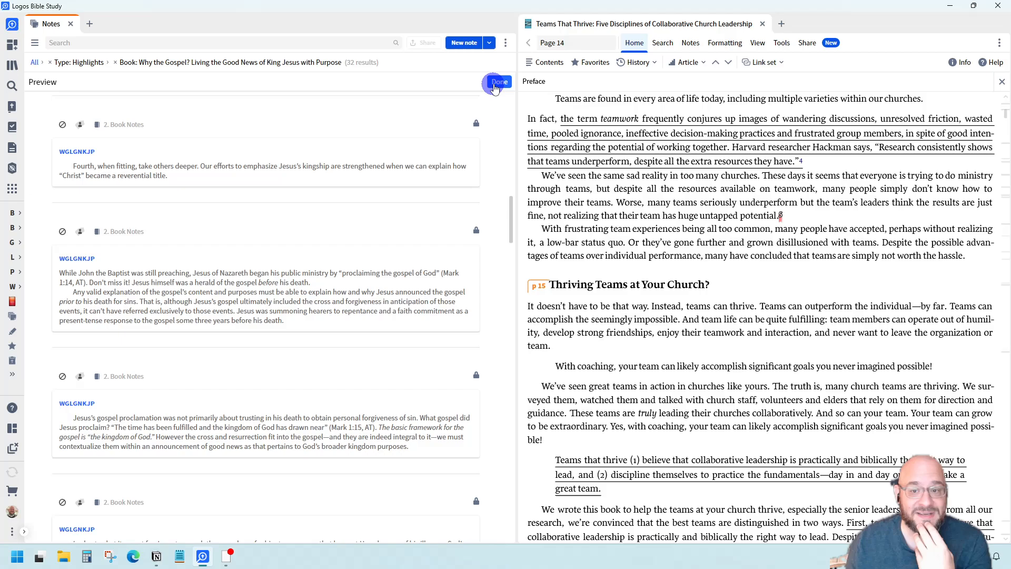
left_click(493, 85)
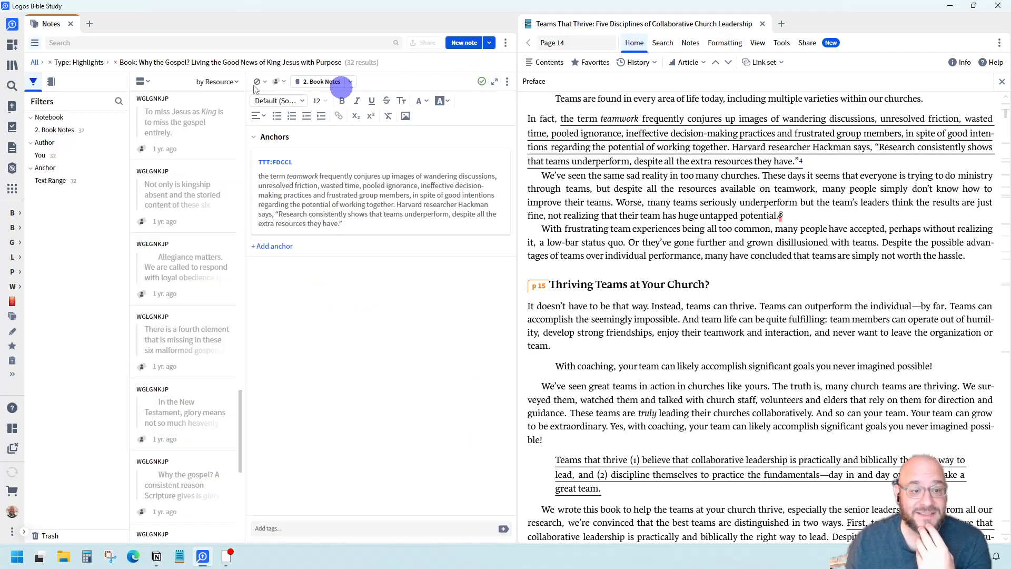
- Clear the book and highlight filters, and close both the Notes tool and the Teams That Thrive book
left_click(51, 63)
left_click(48, 64)
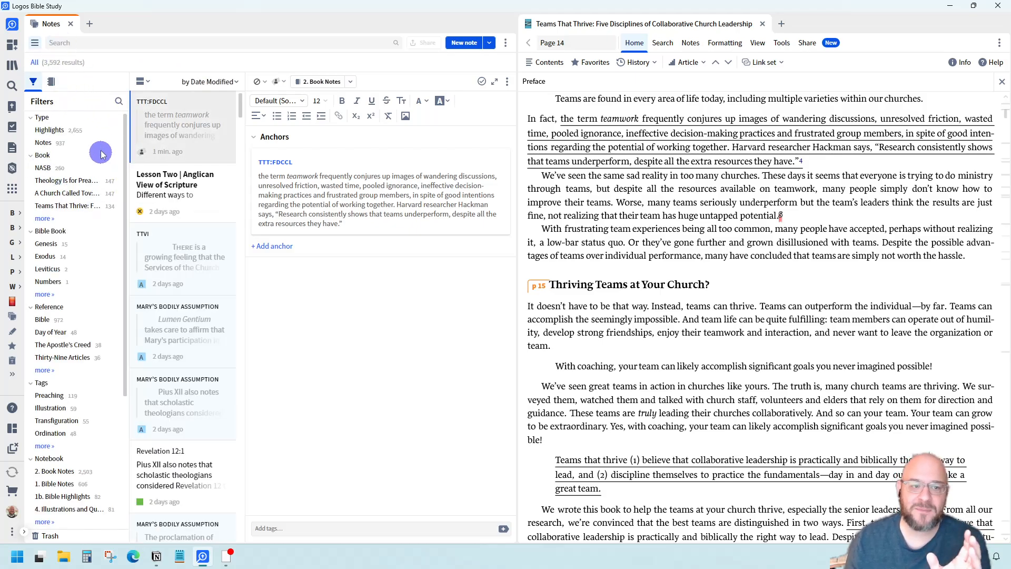
left_click(70, 24)
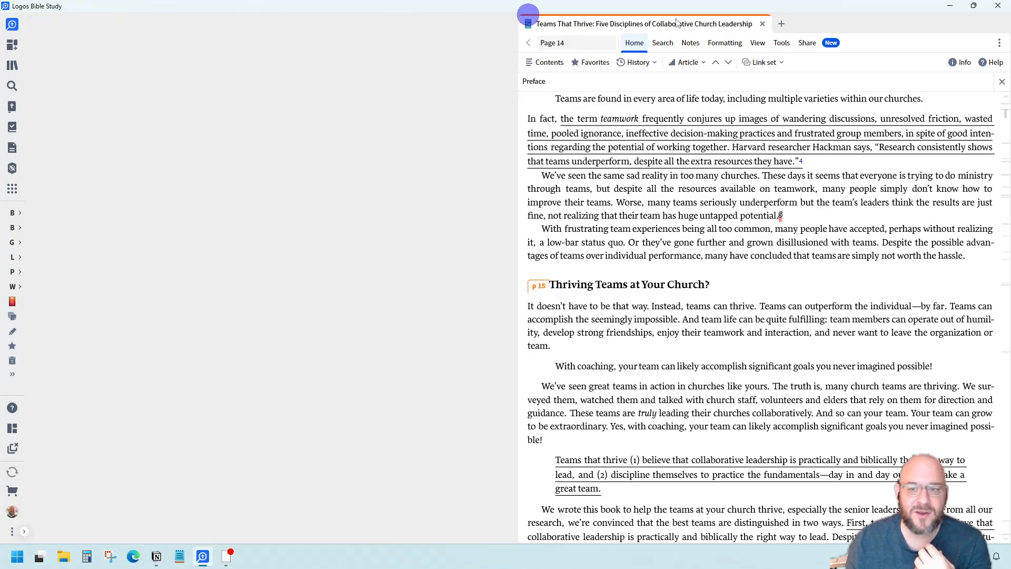
left_click(762, 23)
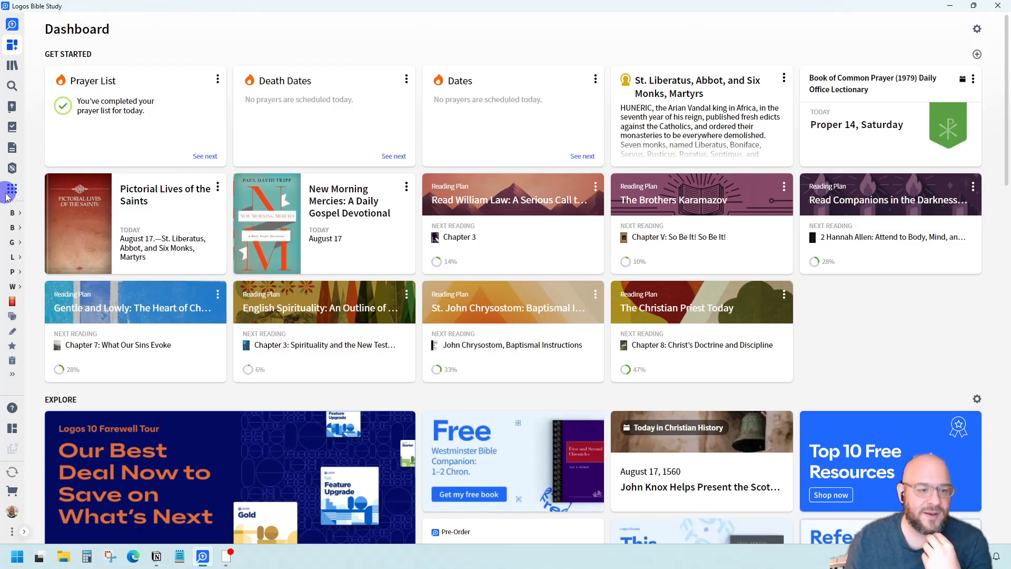
- Find the Highlighting tool among the available tools and open it
left_click(11, 189)
type("highlight")
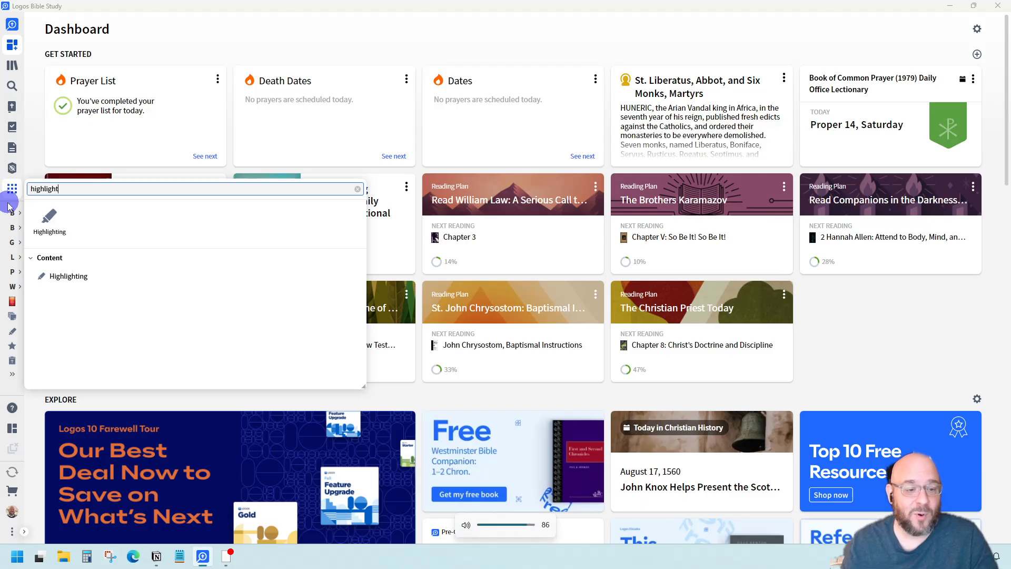
left_click(57, 223)
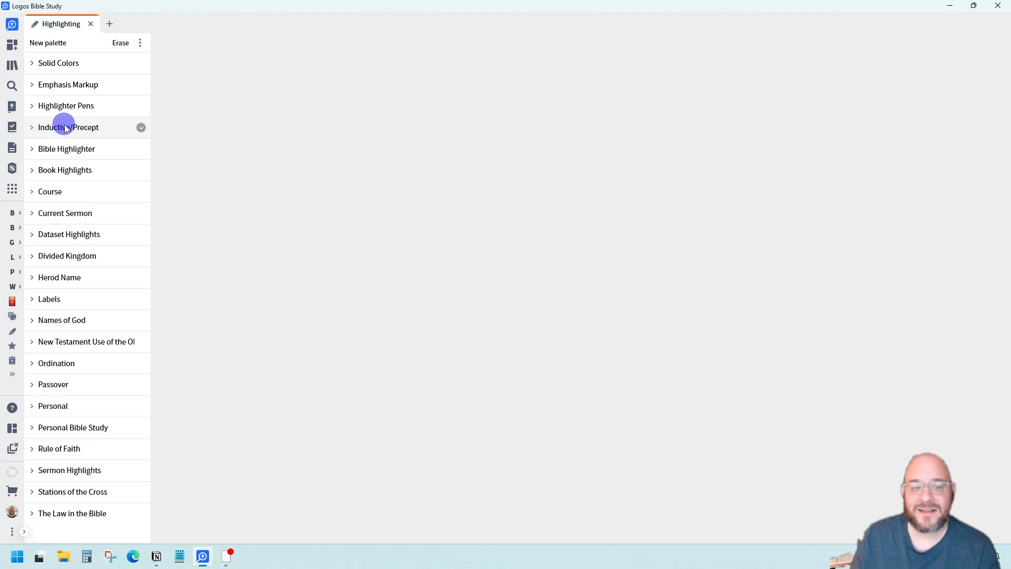
- Examine the styles in the Solid Colors and Emphasis Markup palettes, including the options for Emphasis Markup, collapsing each palette again
left_click(34, 63)
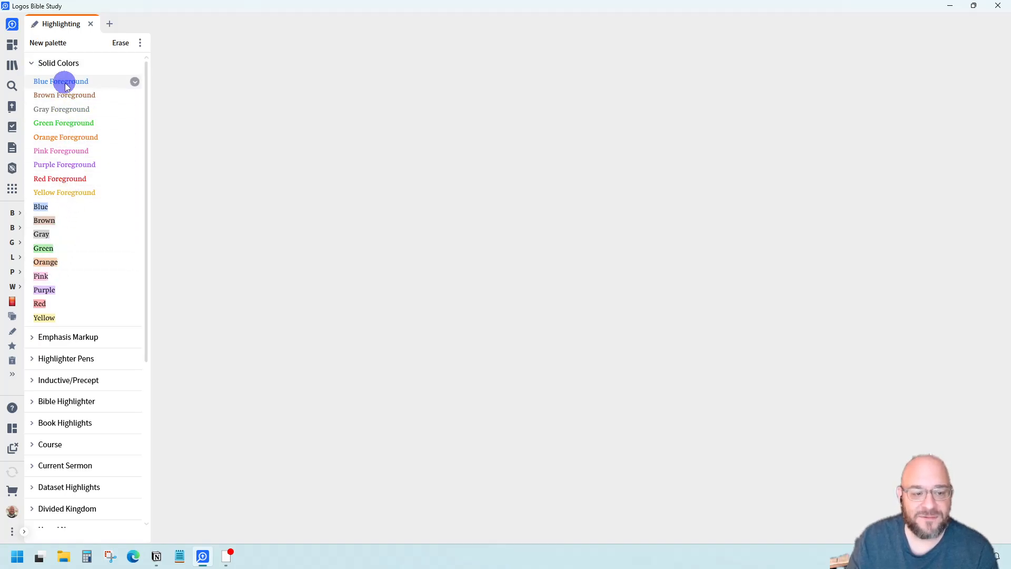
left_click(30, 65)
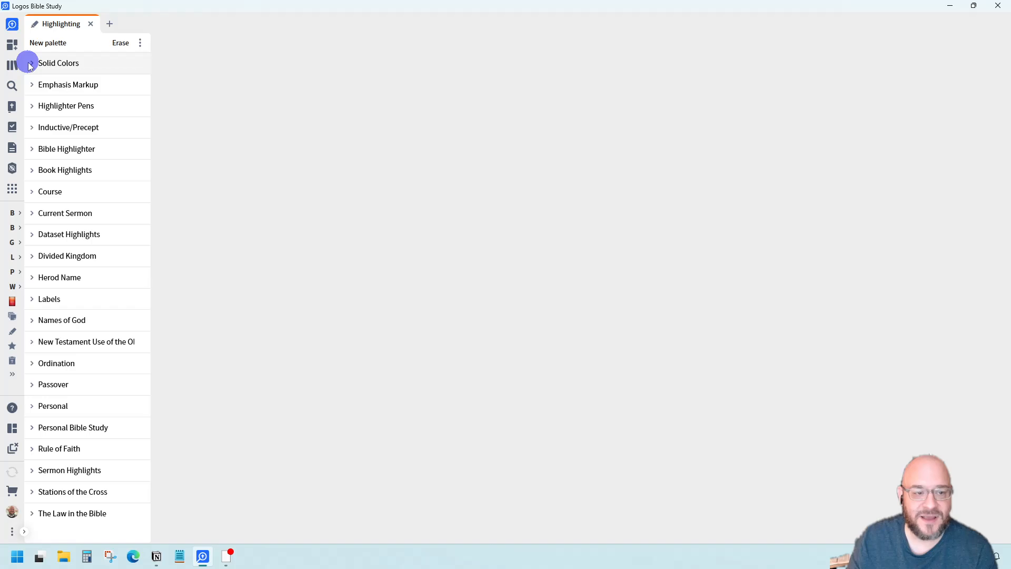
left_click(32, 84)
scroll(64, 226, "down", 3)
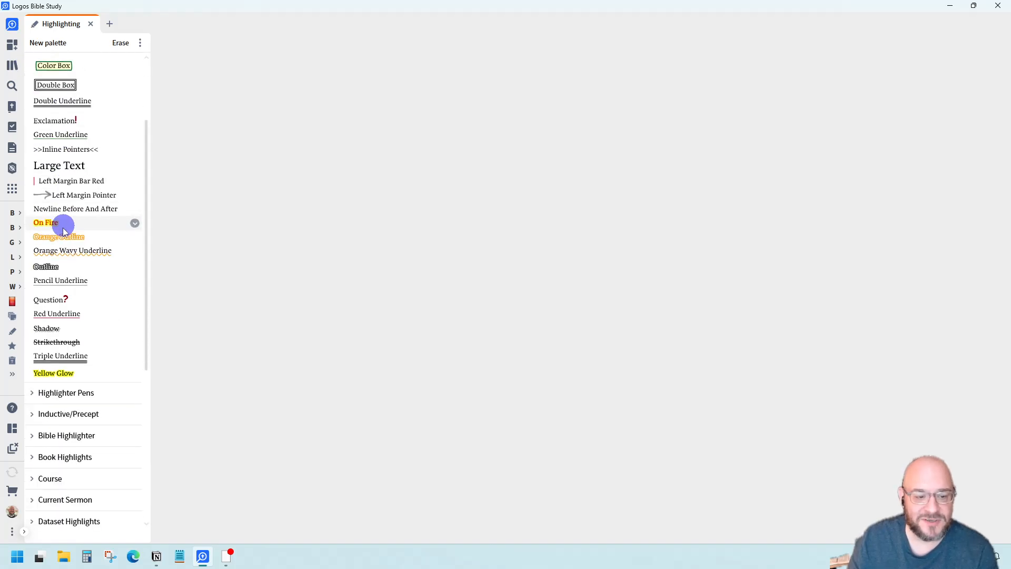
scroll(62, 229, "up", 3)
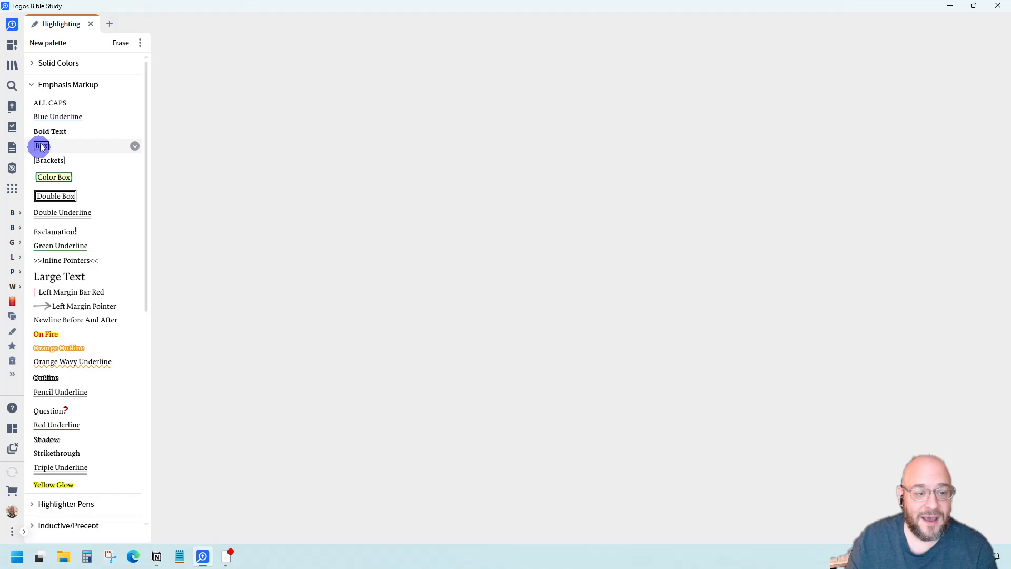
left_click(133, 85)
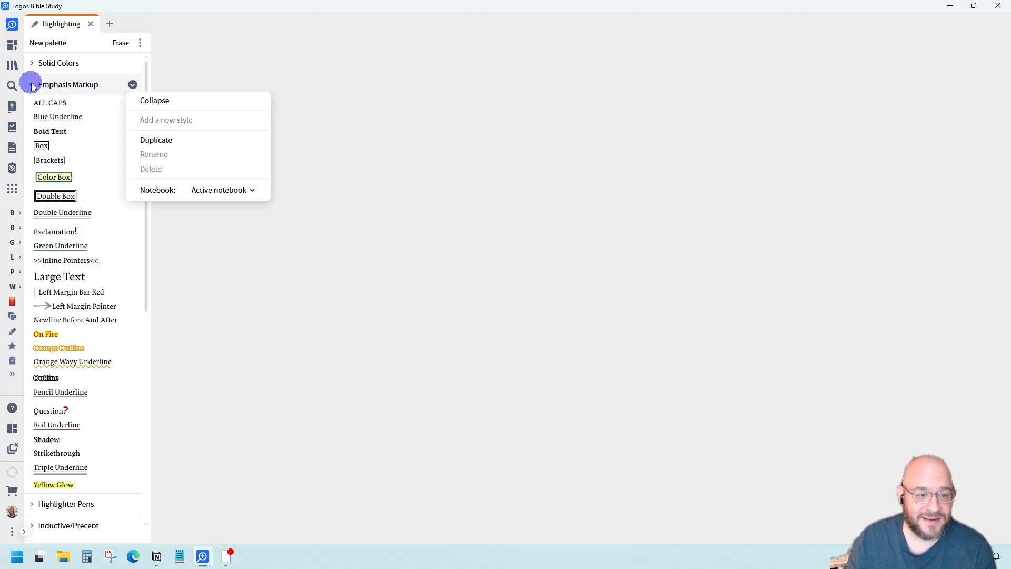
left_click(31, 86)
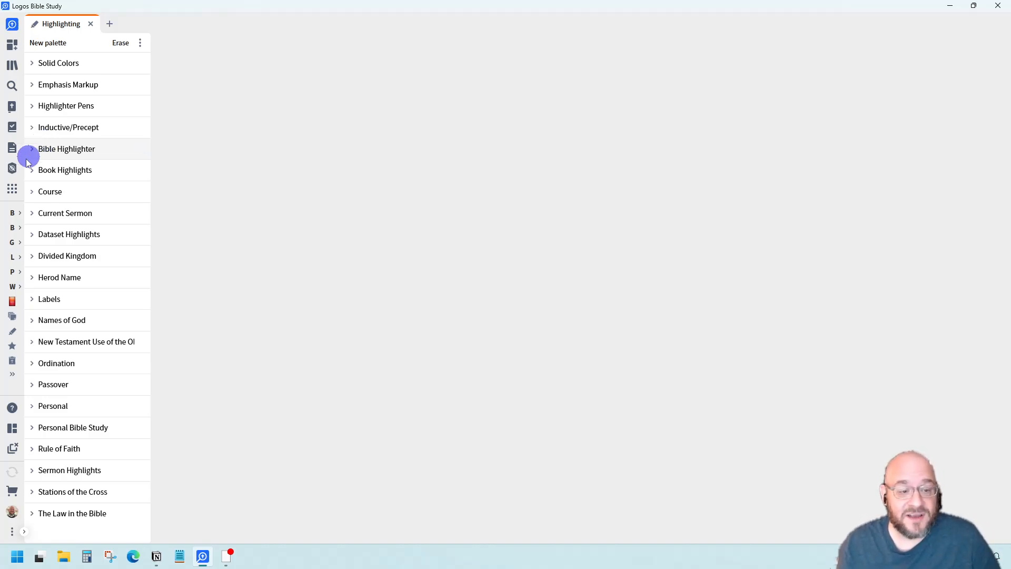
- Look through the styles in the Bible Highlighter palette and collapse it again
left_click(37, 156)
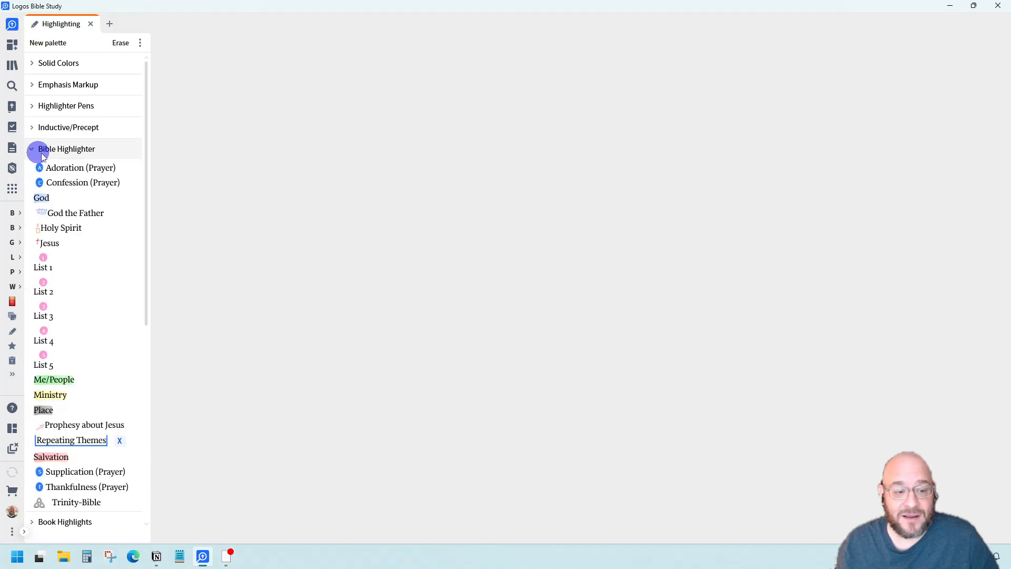
scroll(88, 217, "down", 2)
scroll(88, 217, "up", 2)
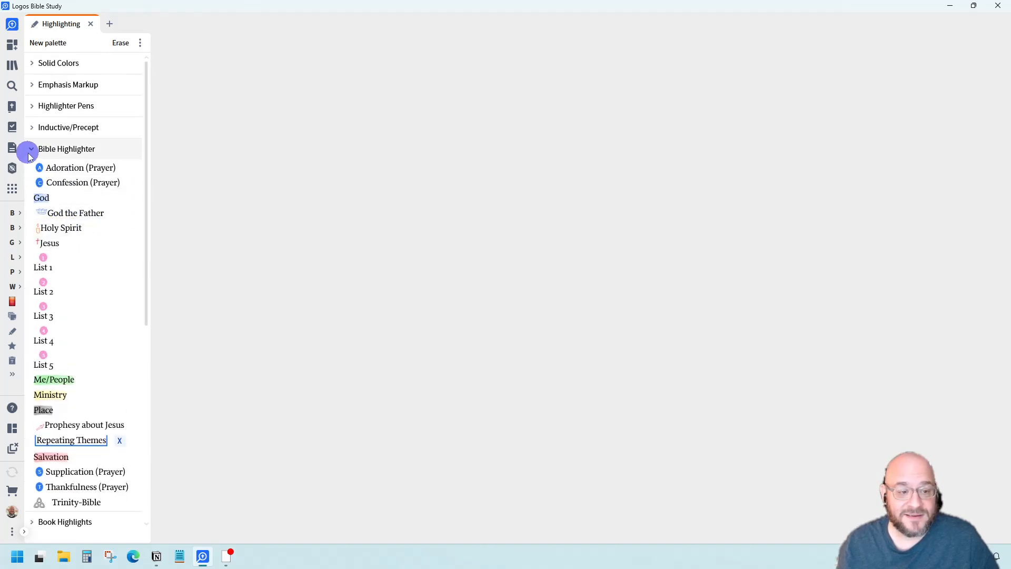
left_click(30, 151)
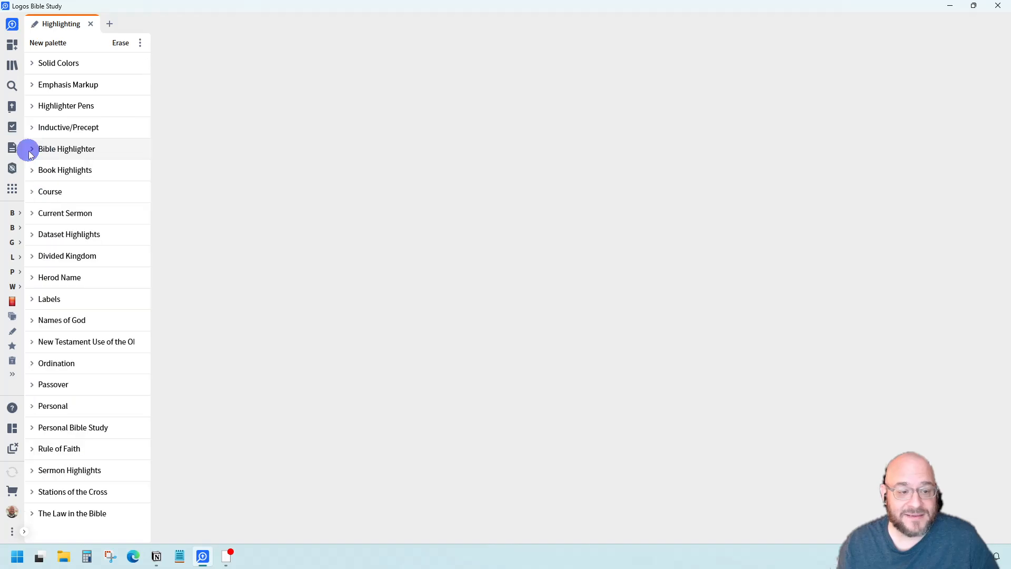
- Expand the Book Highlights palette and examine its styles and their assigned shortcut keys
left_click(28, 169)
scroll(89, 205, "down", 1)
scroll(88, 205, "down", 6)
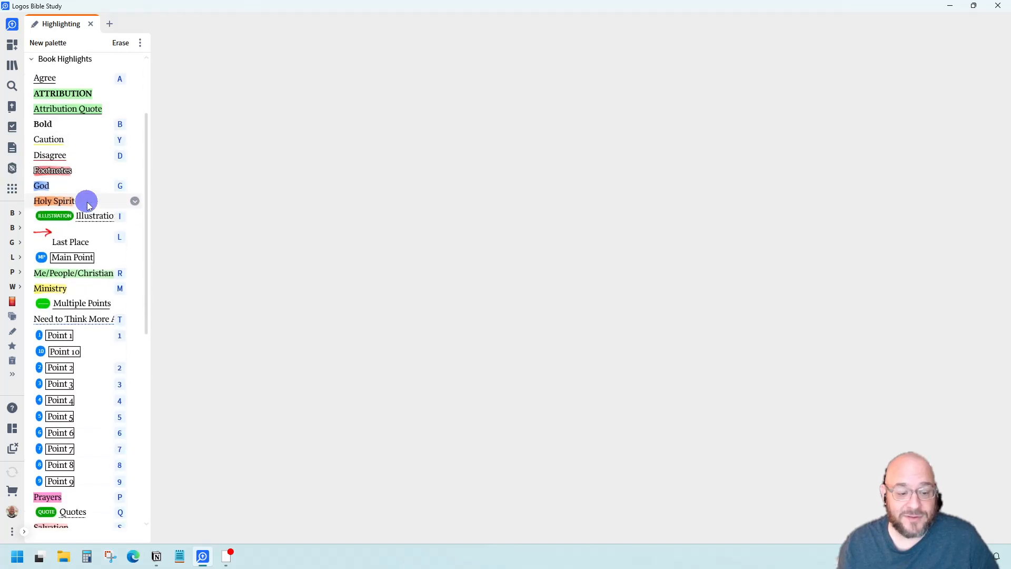
scroll(88, 205, "up", 3)
scroll(88, 205, "up", 3)
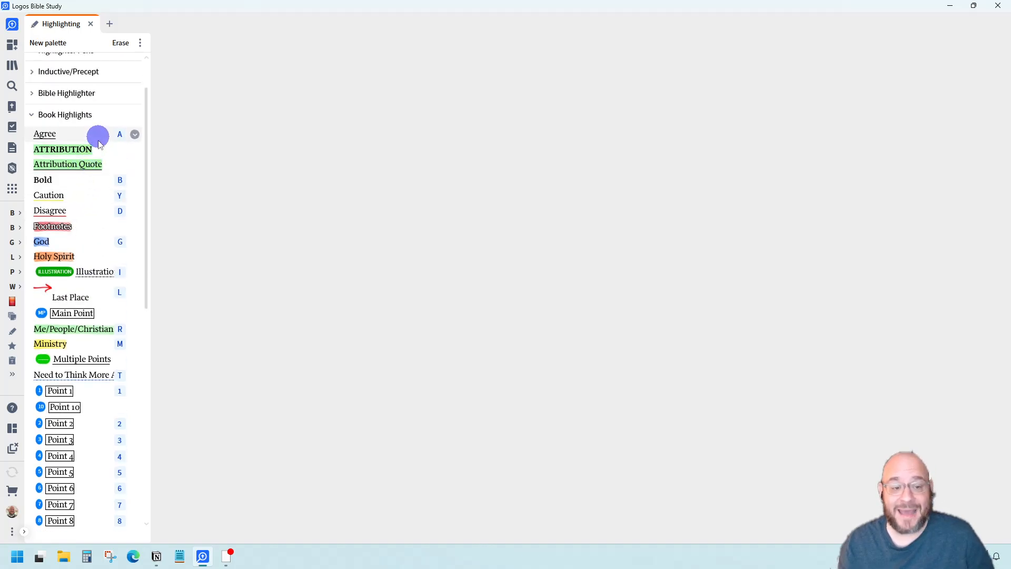
- Look through the rest of the Book Highlights styles and their keyboard shortcuts, and collapse the palette
scroll(84, 444, "up", 1)
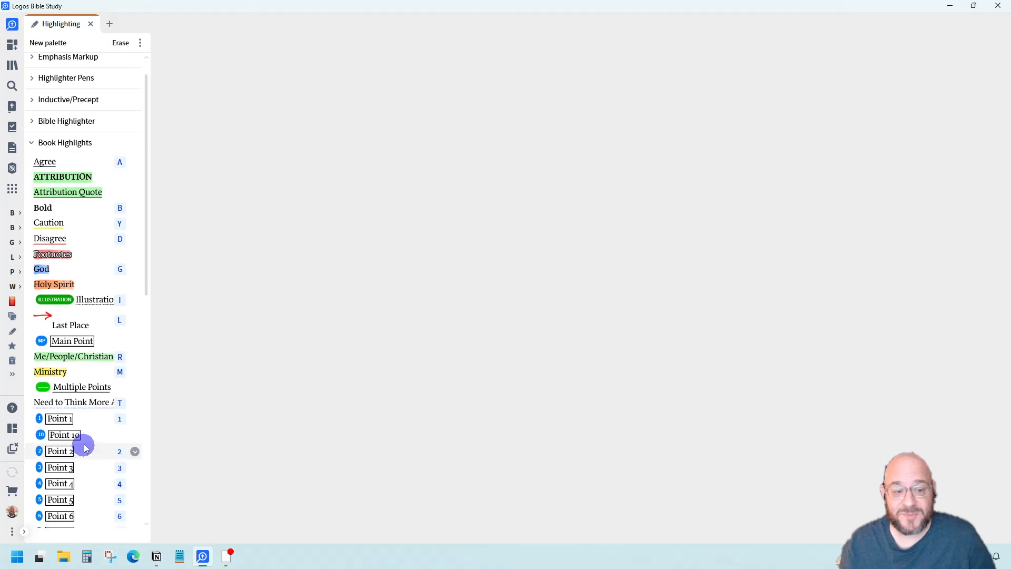
scroll(78, 410, "down", 4)
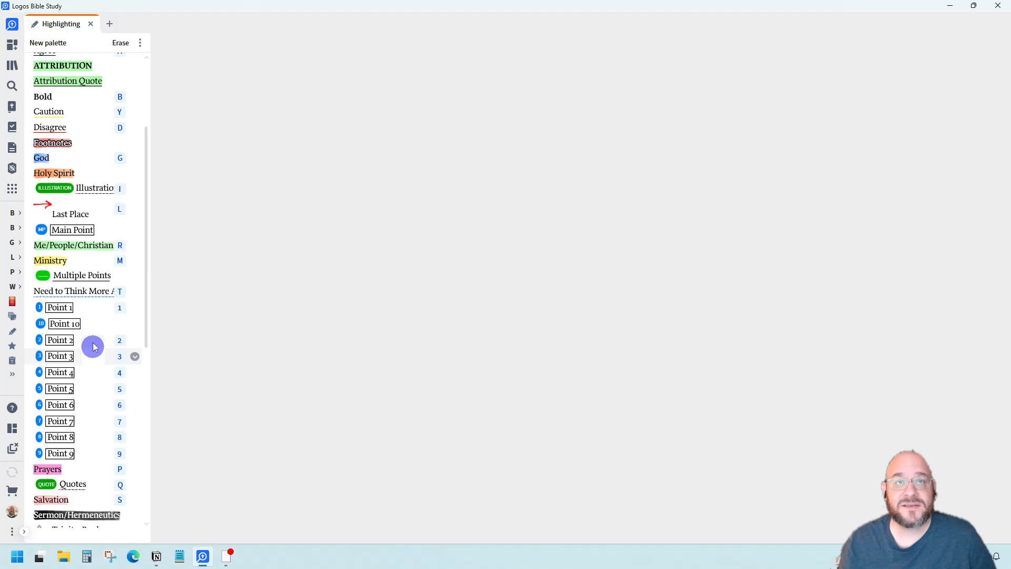
scroll(90, 319, "up", 2)
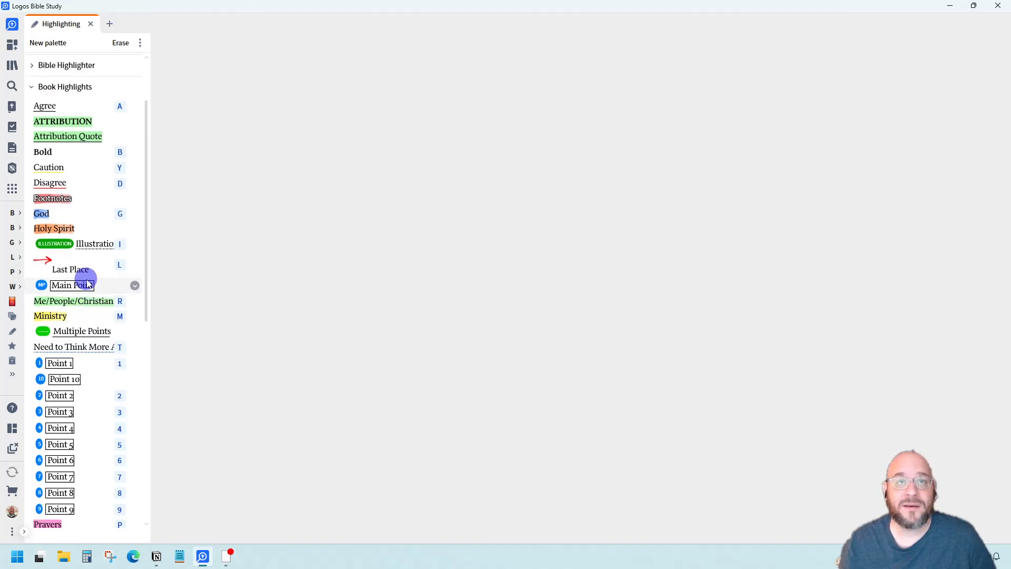
scroll(58, 330, "up", 1)
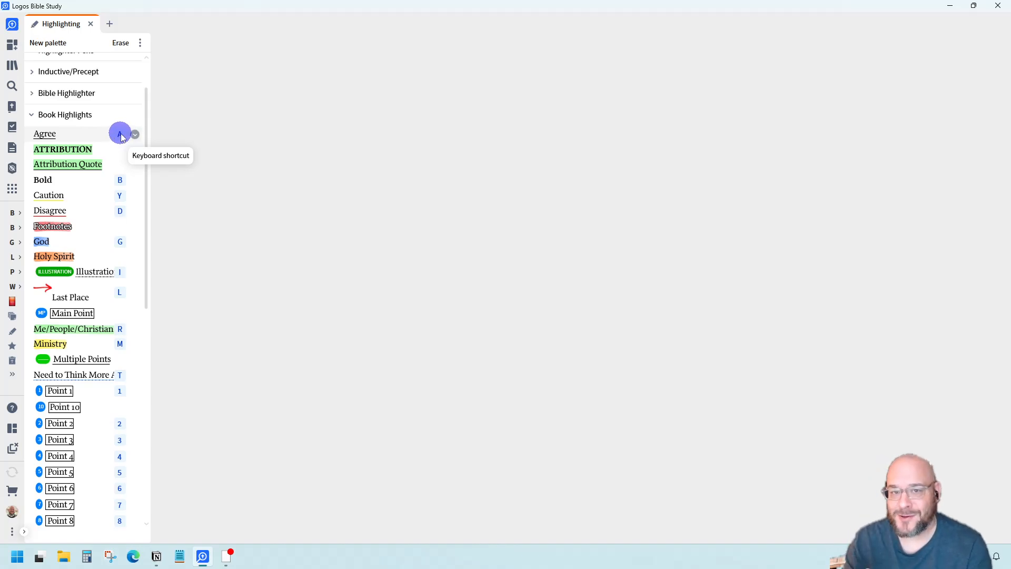
left_click(29, 114)
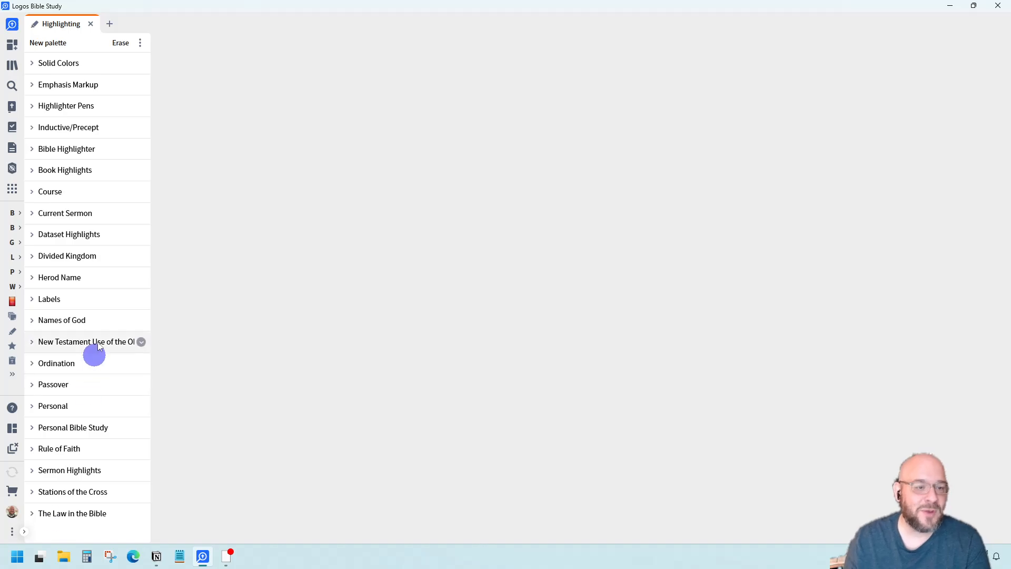
- Create a new highlighting palette named Preacher Prep
left_click(46, 45)
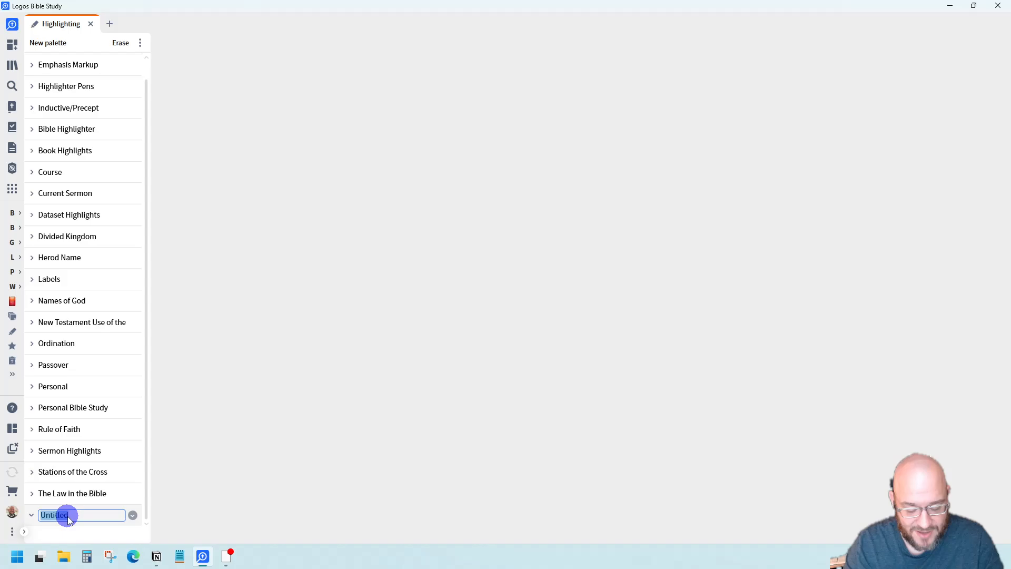
type("Preacher")
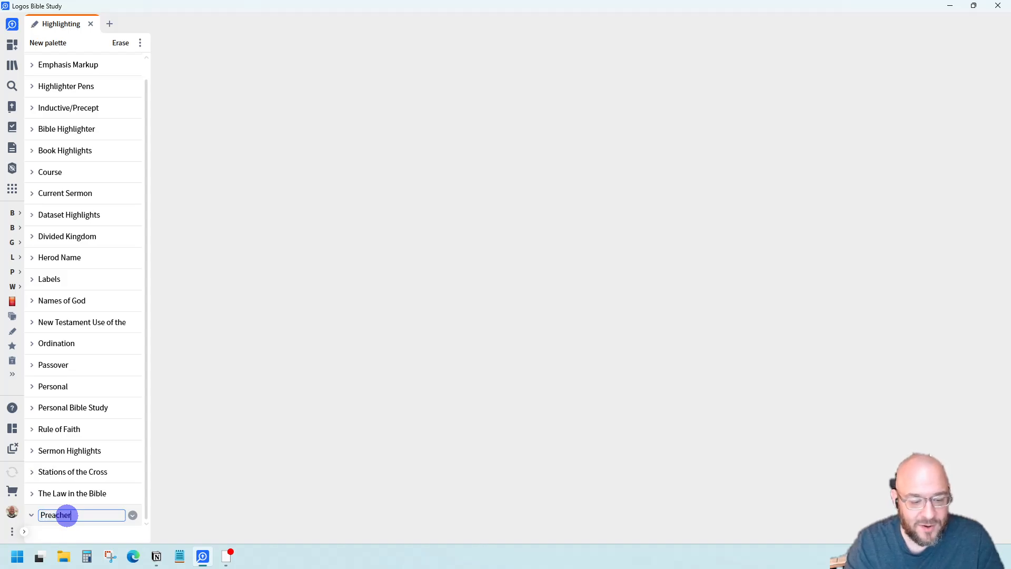
type(" Prep")
key("Return")
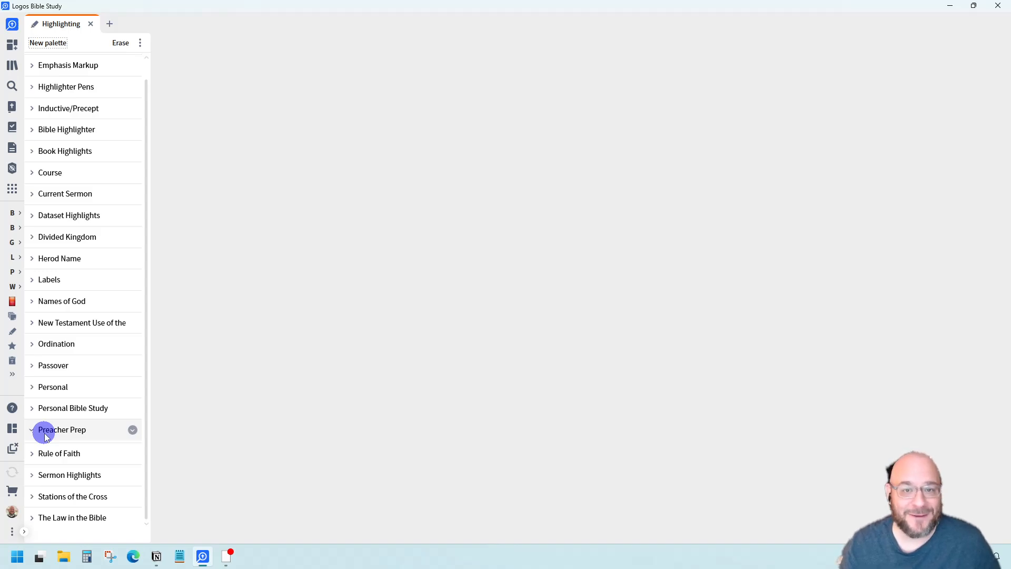
- View the options available for the Preacher Prep palette, including its notebook setting, and collapse the palette
left_click(132, 432)
left_click(132, 430)
left_click(133, 431)
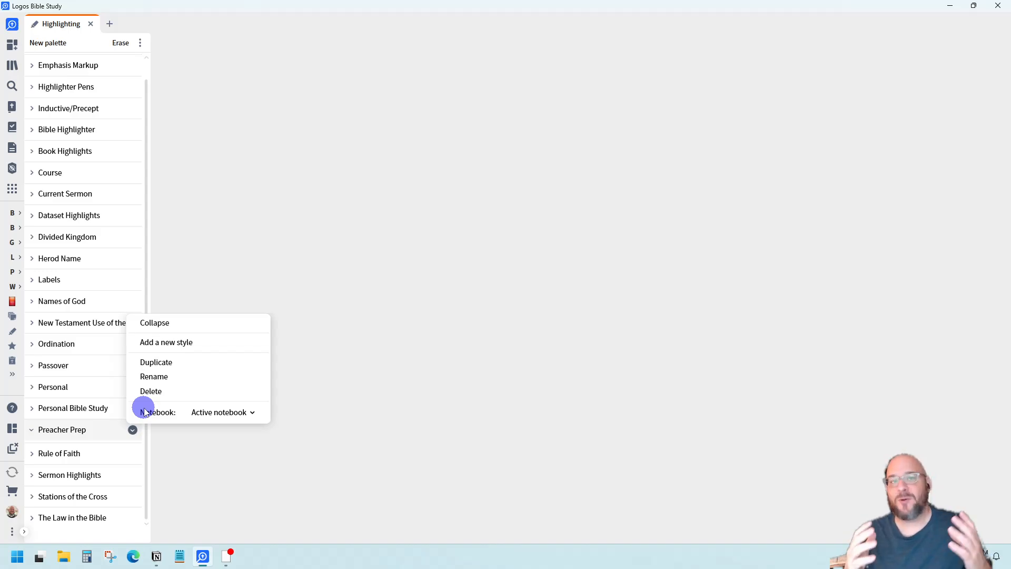
left_click(173, 330)
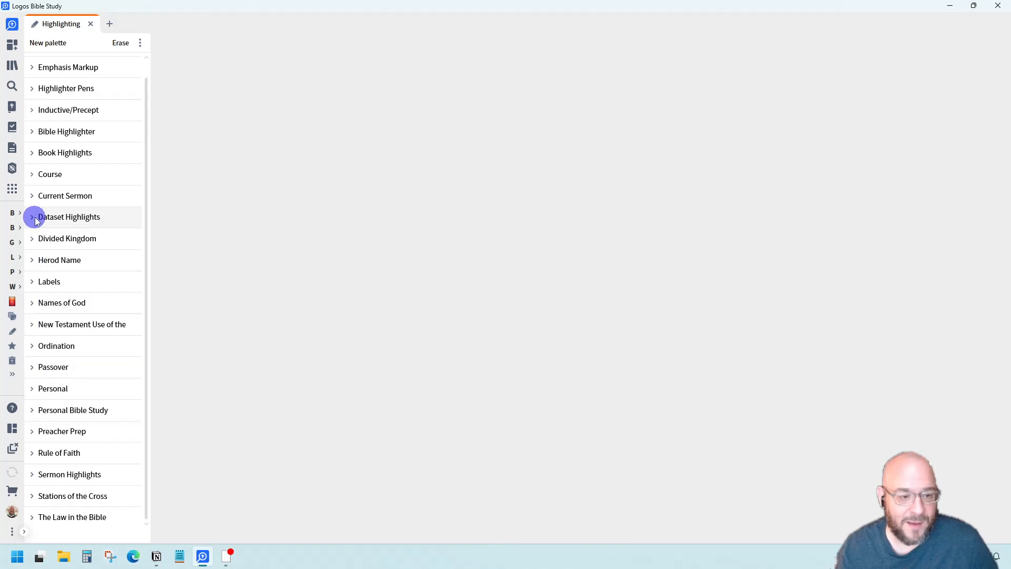
- Check which notebook the Book Highlights palette saves to, collapse it, and compare with the options of the Preacher Prep palette
left_click(33, 154)
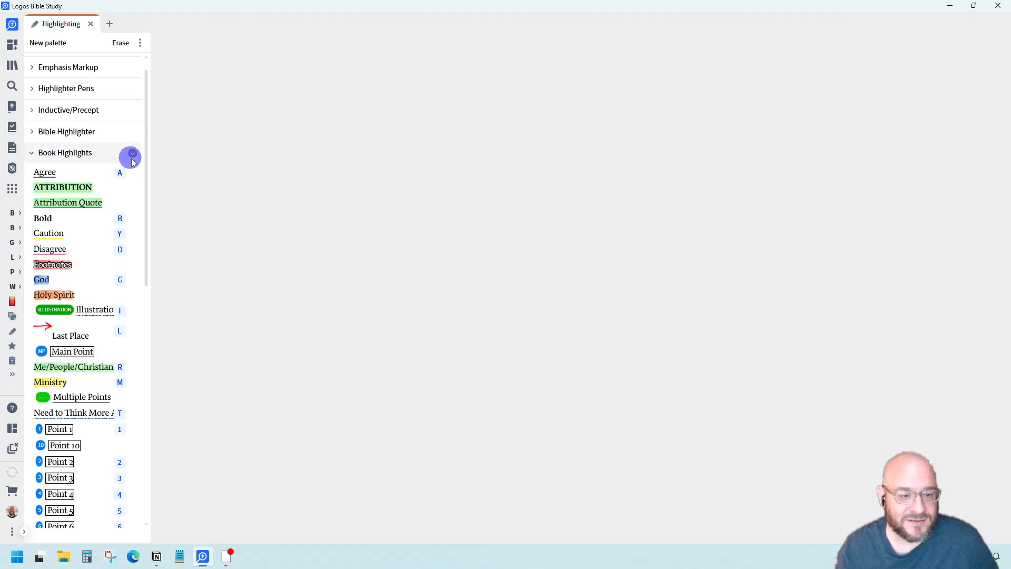
scroll(89, 447, "up", 1)
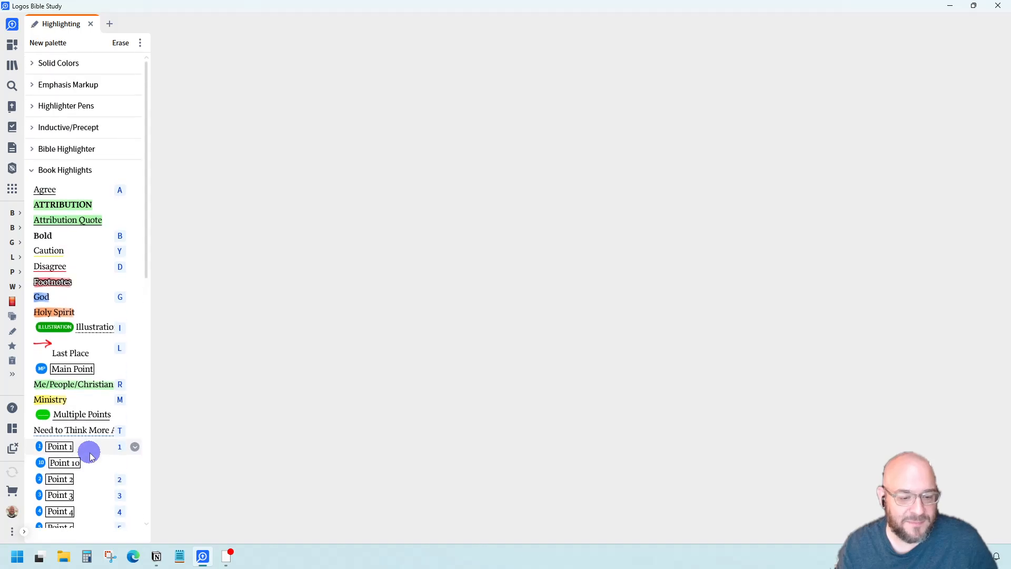
left_click(133, 171)
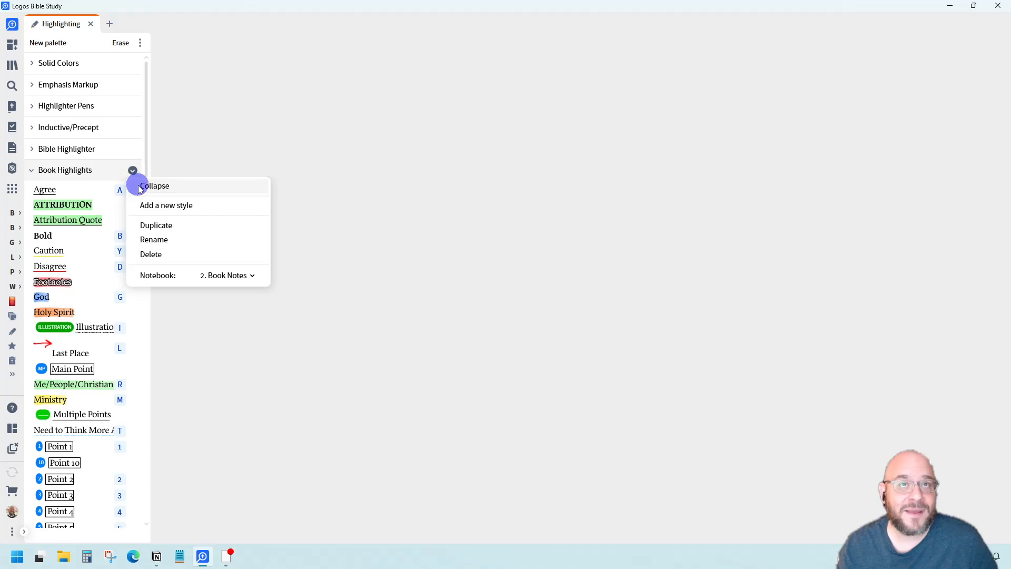
left_click(138, 186)
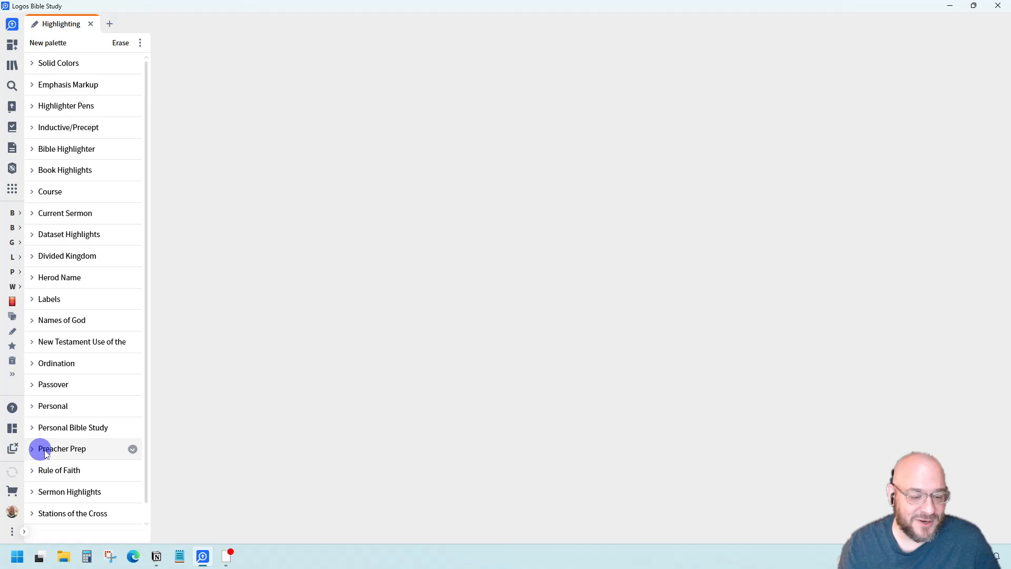
left_click(133, 450)
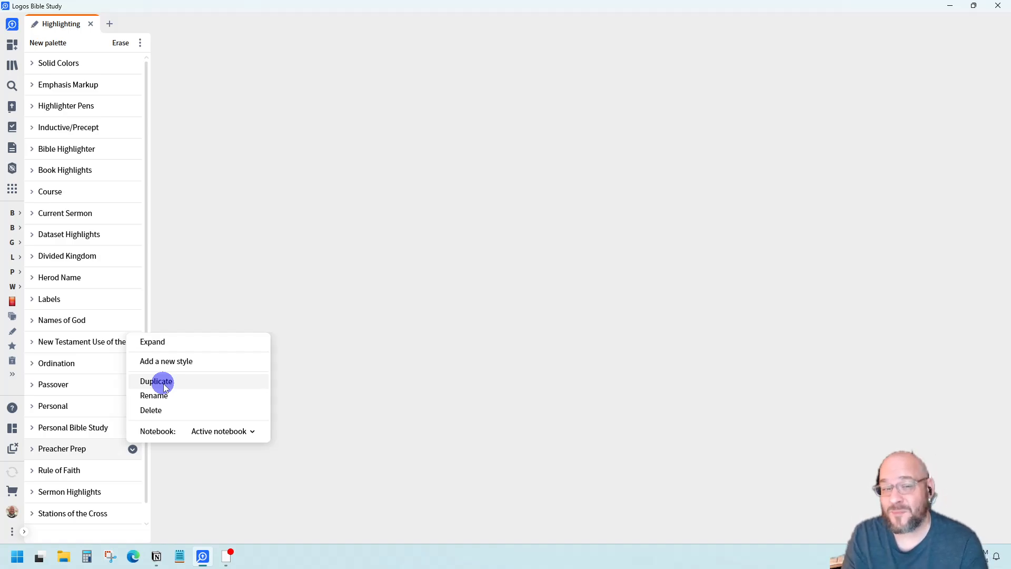
- Review the styles in the Book Highlights, Bible Highlighter and Personal palettes, collapsing each one again
left_click(33, 170)
left_click(32, 150)
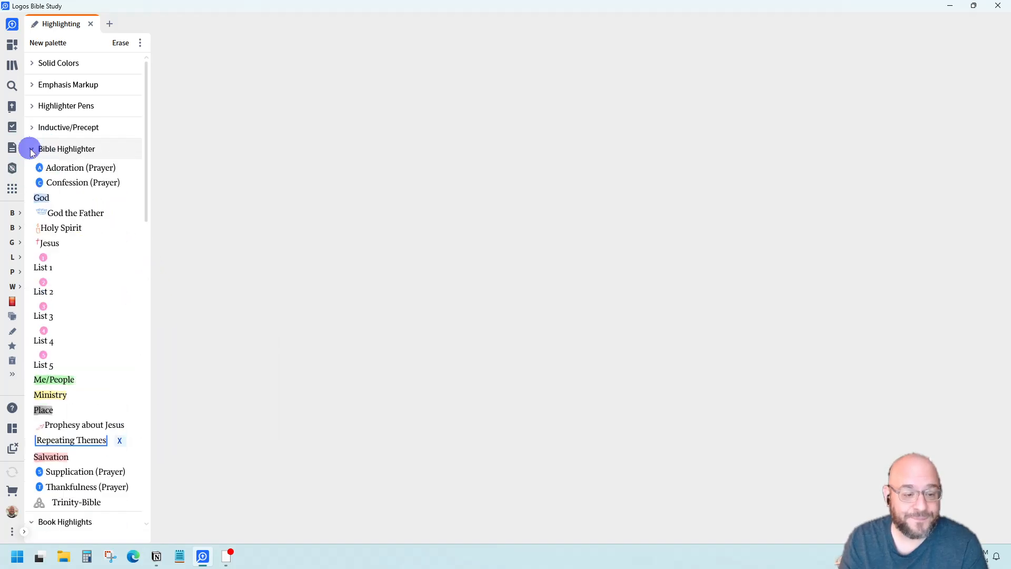
left_click(30, 148)
left_click(30, 149)
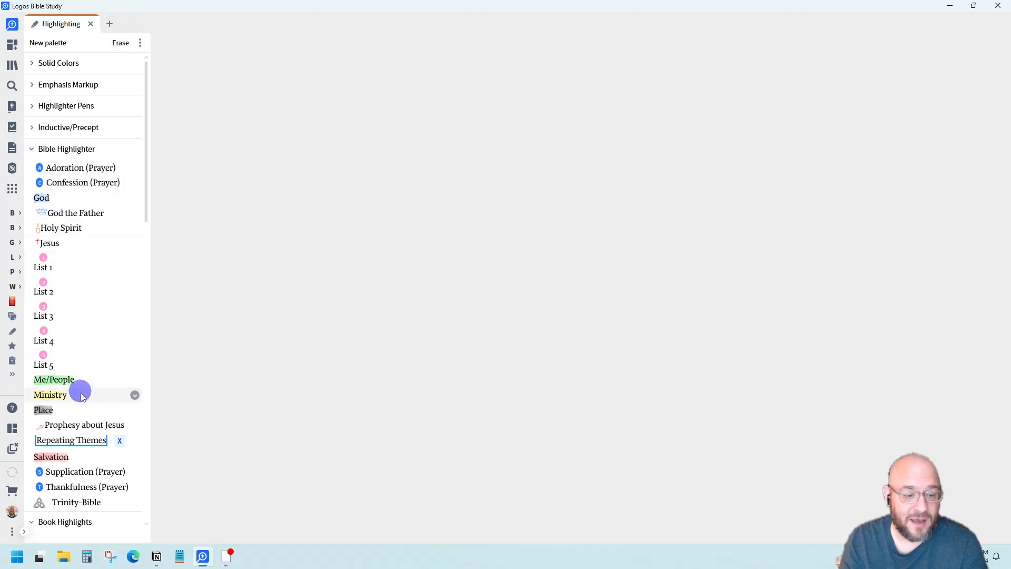
scroll(68, 195, "down", 1)
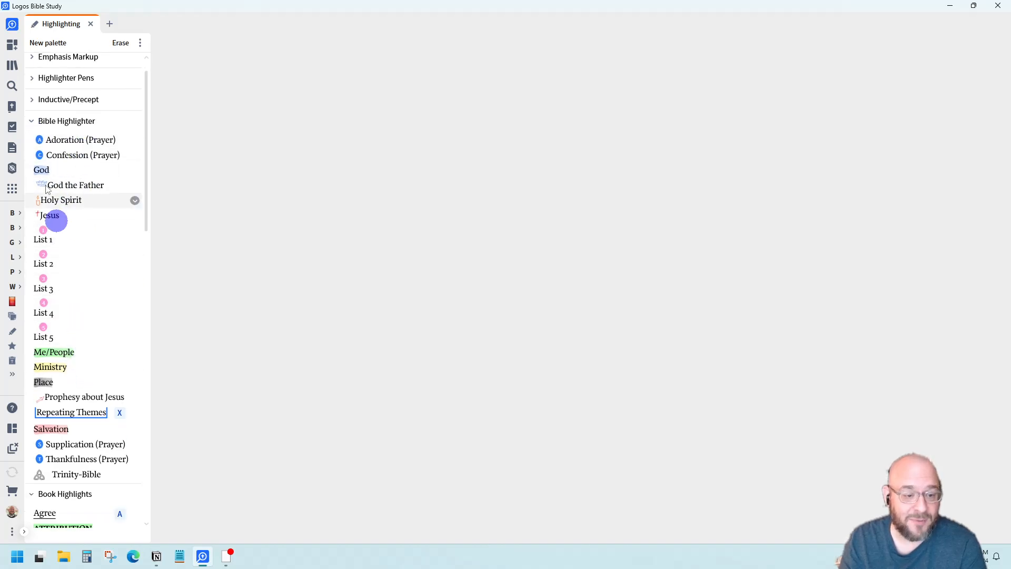
left_click(27, 125)
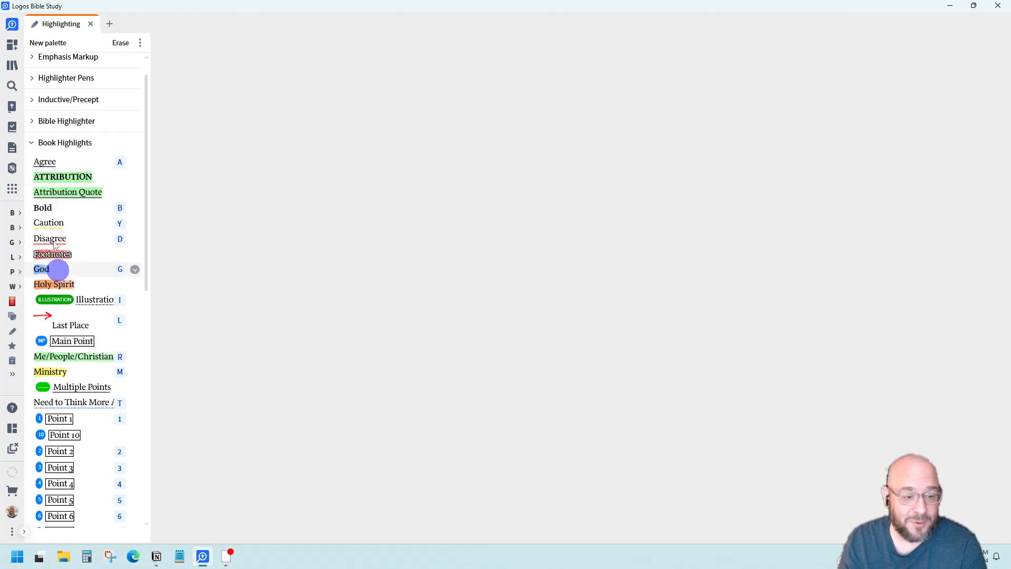
left_click(31, 143)
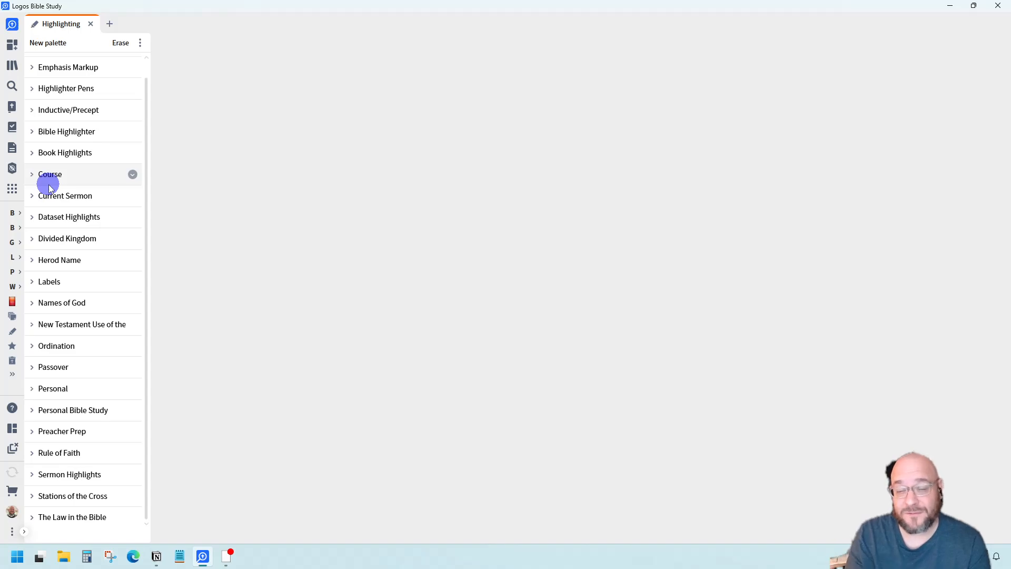
left_click(32, 388)
left_click(32, 389)
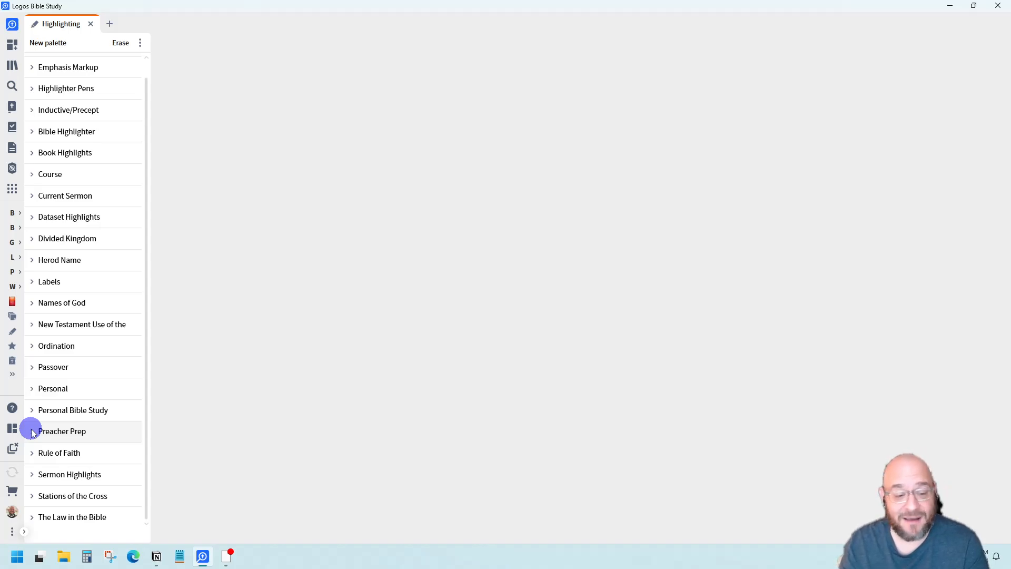
- Assign the Preacher Prep notebook to the Preacher Prep palette
left_click(134, 431)
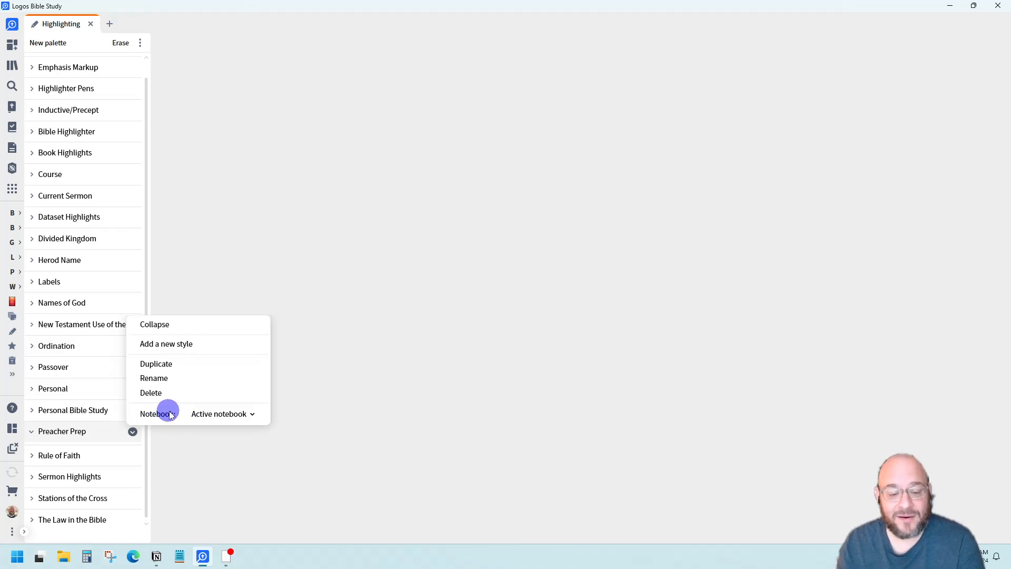
left_click(252, 415)
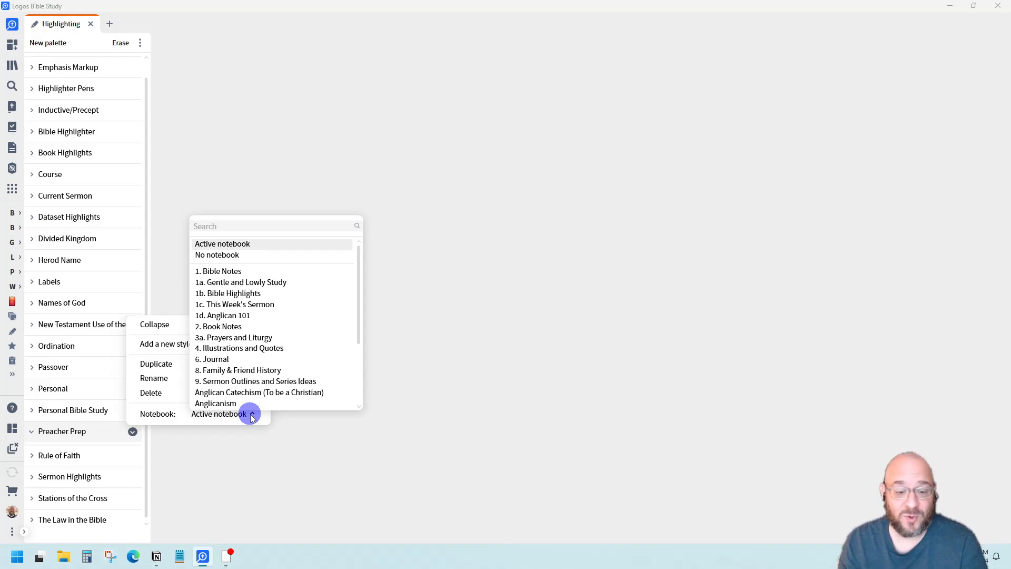
scroll(260, 395, "down", 3)
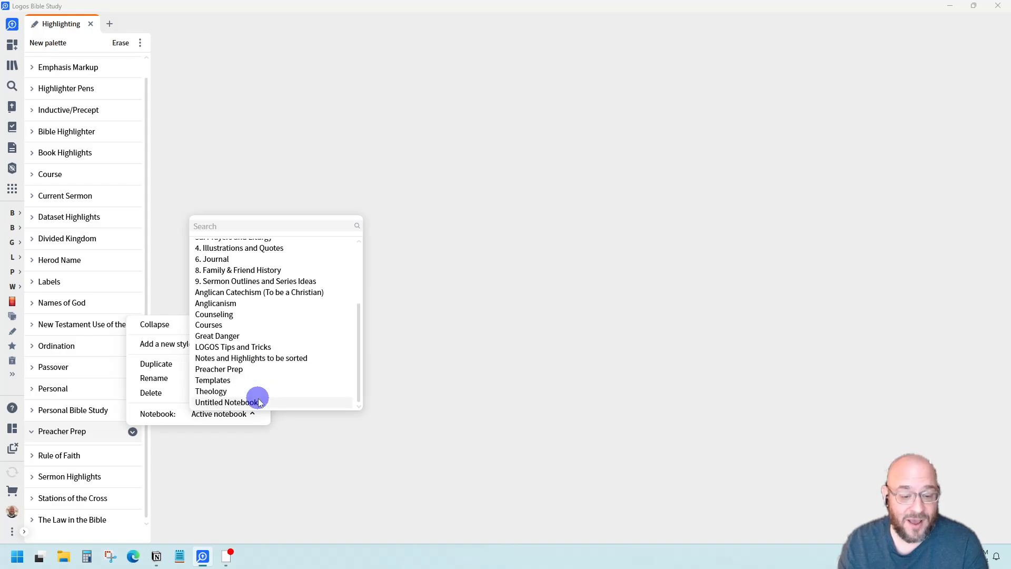
left_click(247, 372)
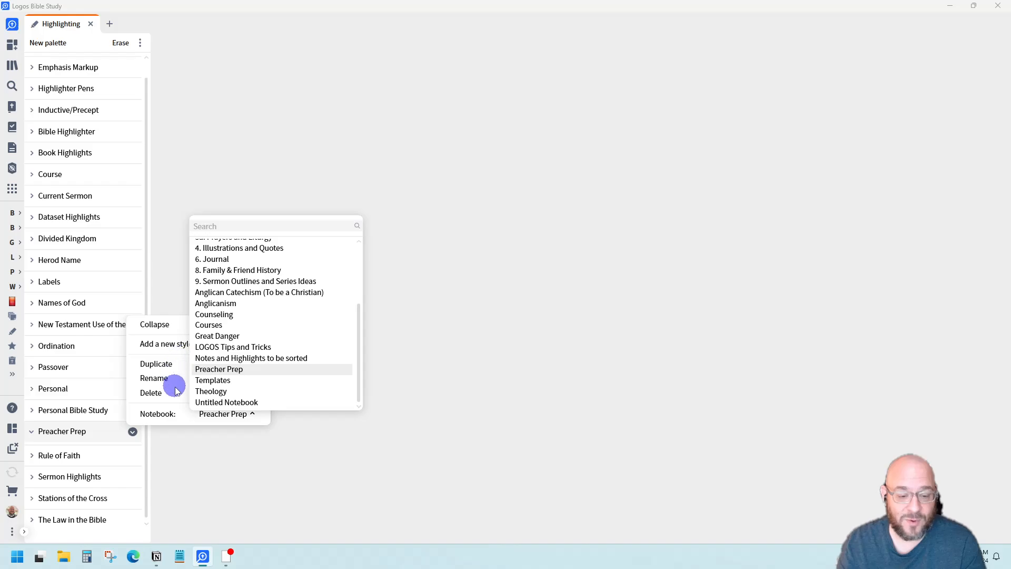
left_click(164, 304)
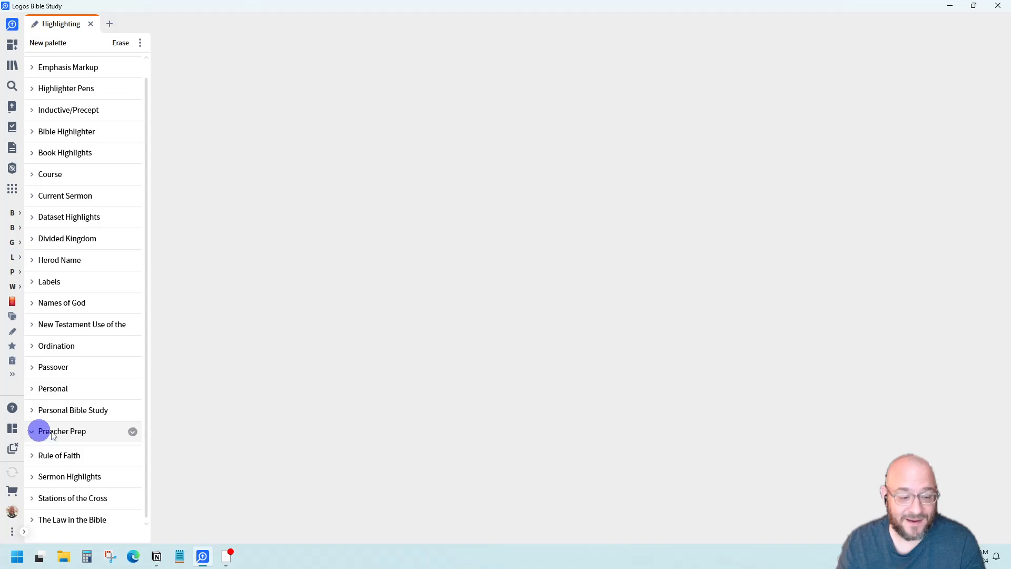
- Add a new style to the Preacher Prep palette and name it Main Point
left_click(133, 432)
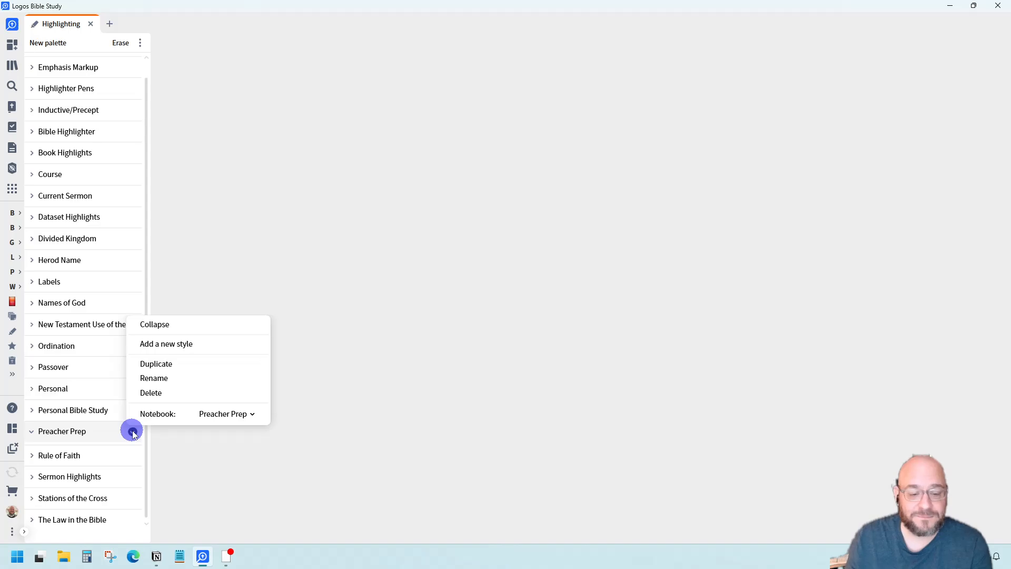
left_click(170, 347)
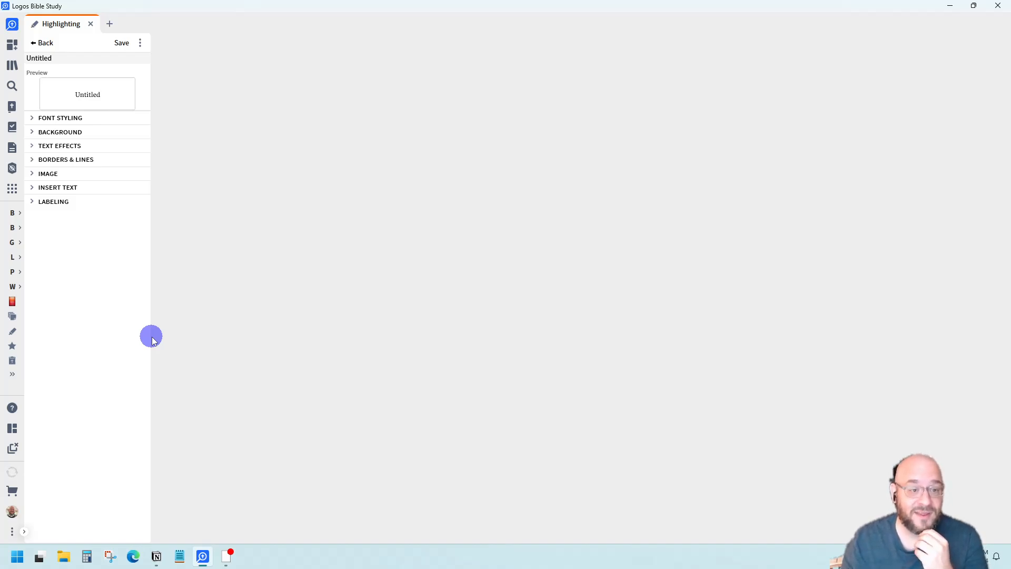
left_click(53, 57)
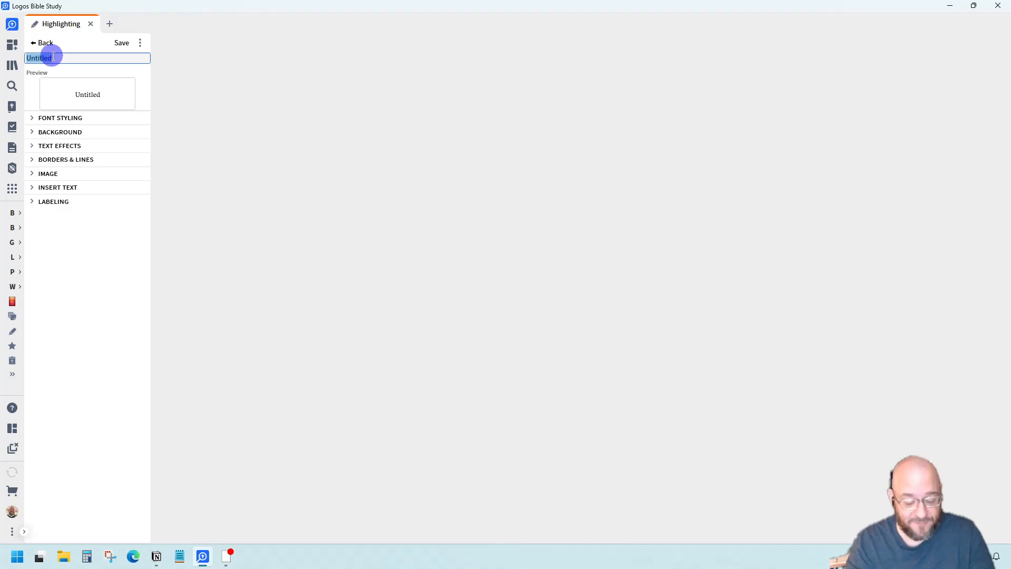
type("Main Point")
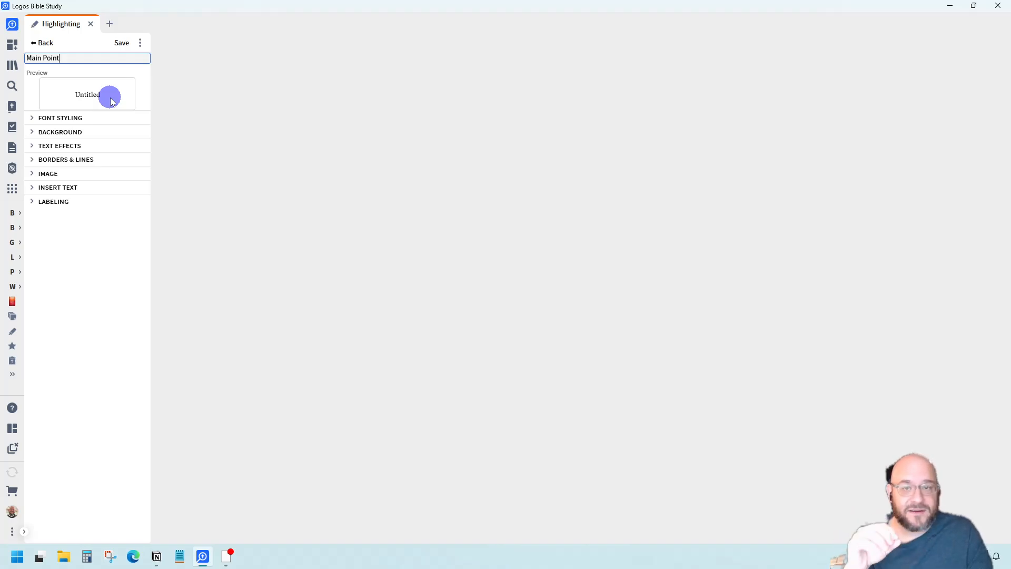
left_click(140, 43)
left_click(113, 87)
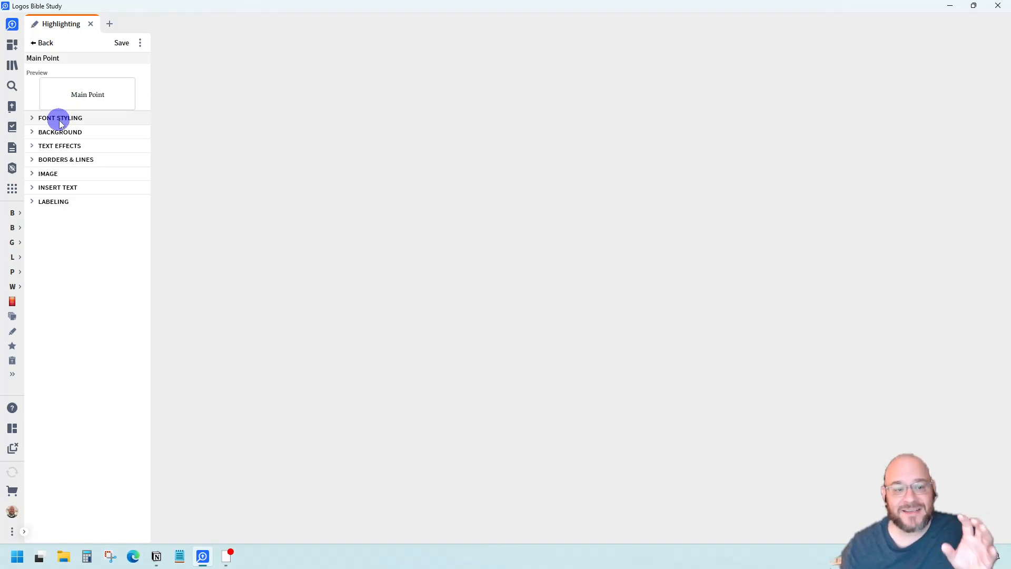
- Widen the Highlighting panel and review the font, size and text color choices under the Main Point style's font styling
left_click(31, 118)
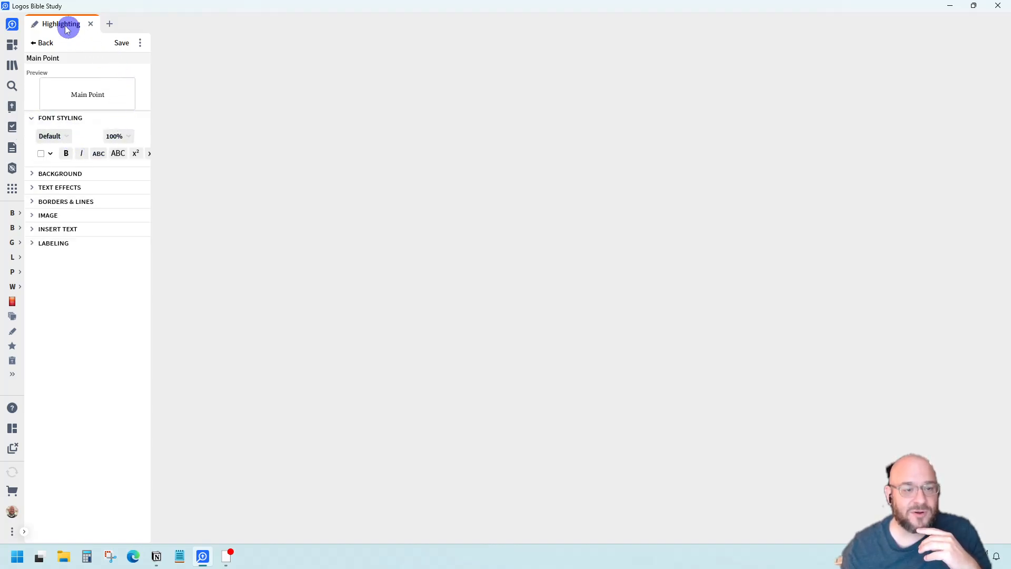
left_click_drag(150, 110, 209, 116)
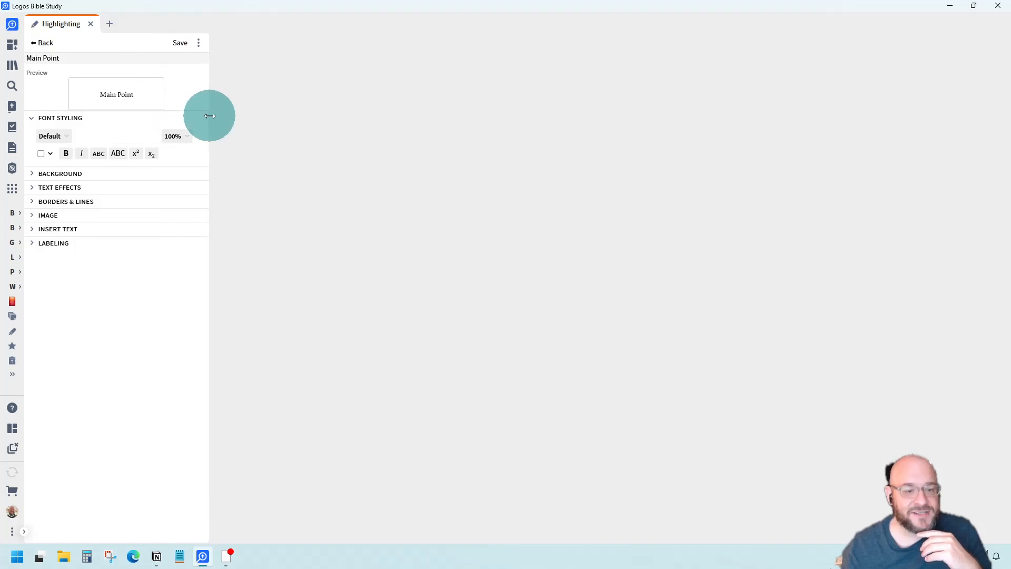
left_click(181, 135)
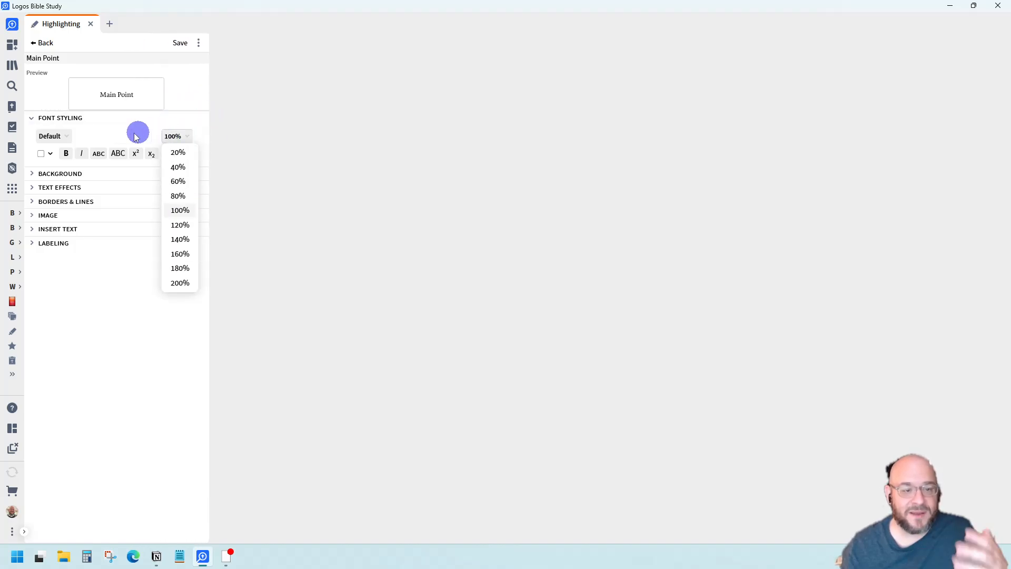
left_click(62, 137)
left_click(63, 137)
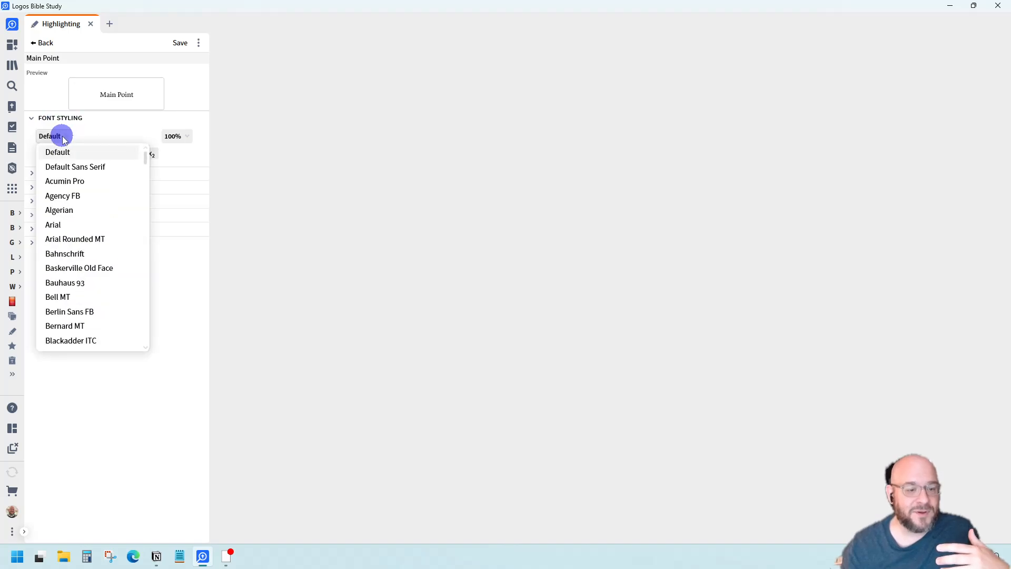
left_click(106, 131)
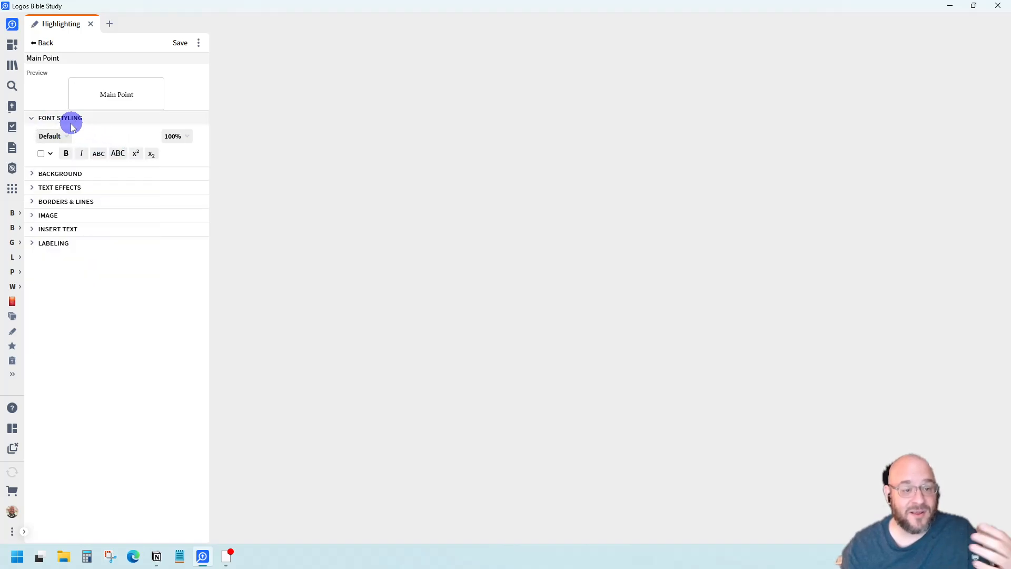
left_click(50, 154)
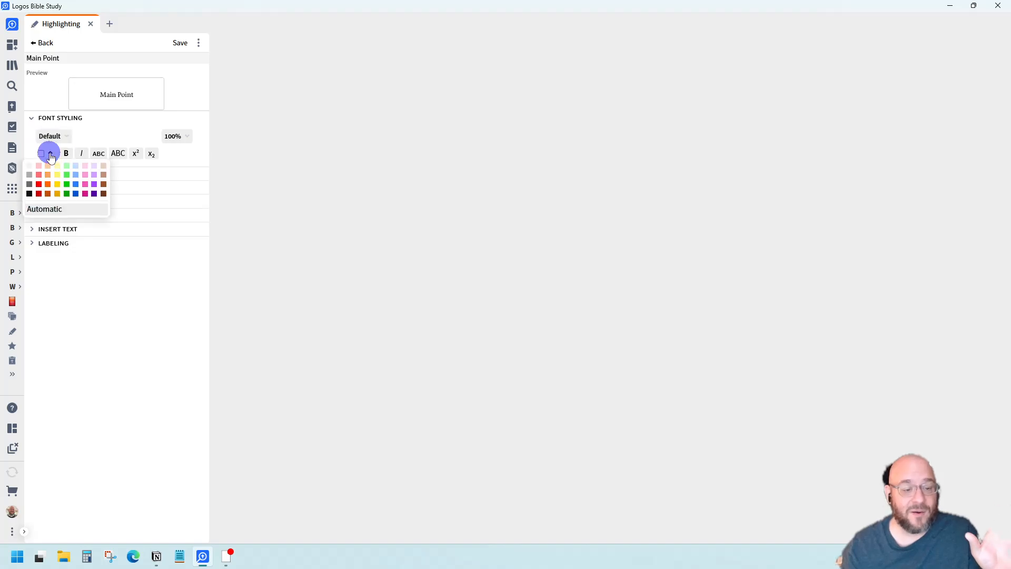
left_click(31, 118)
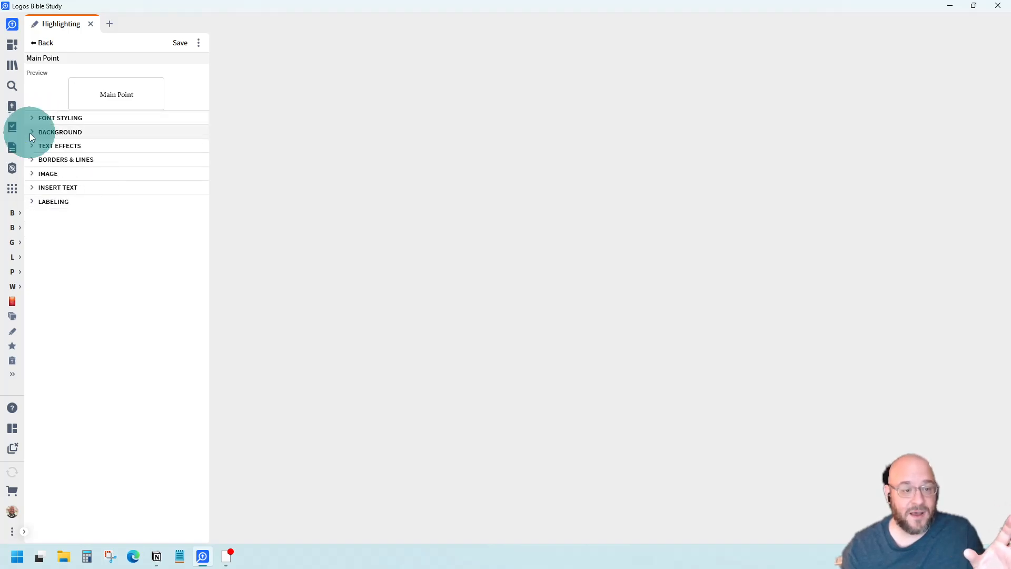
- Try a green Natural highlighter background on the Main Point style, and reset it to No background
left_click(31, 133)
left_click(41, 151)
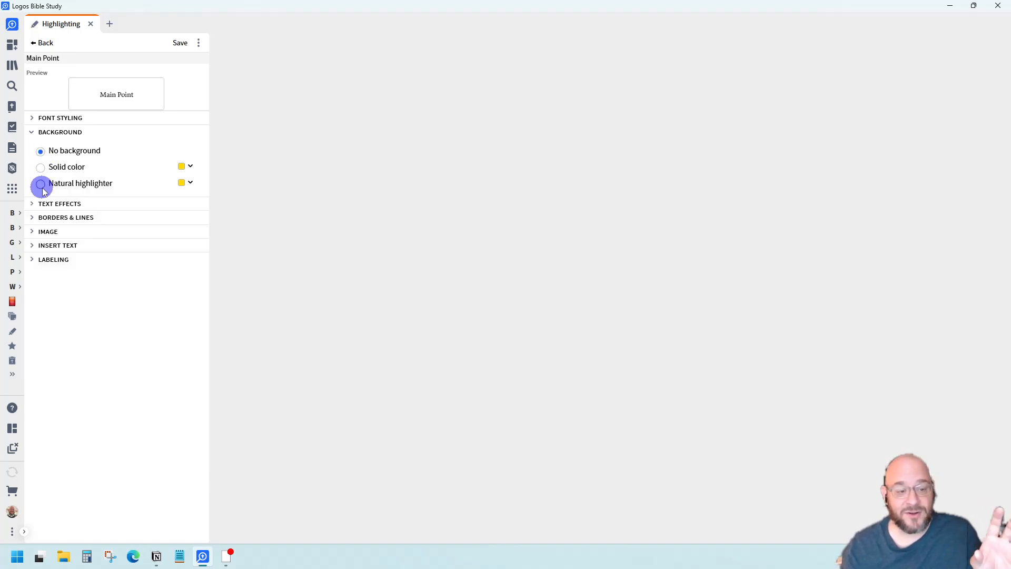
left_click(189, 166)
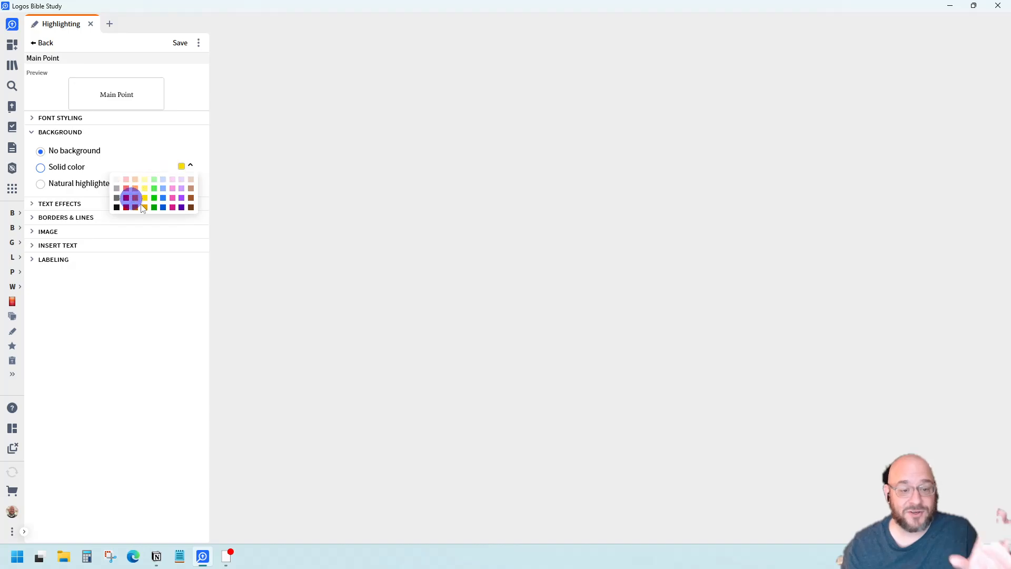
left_click(158, 143)
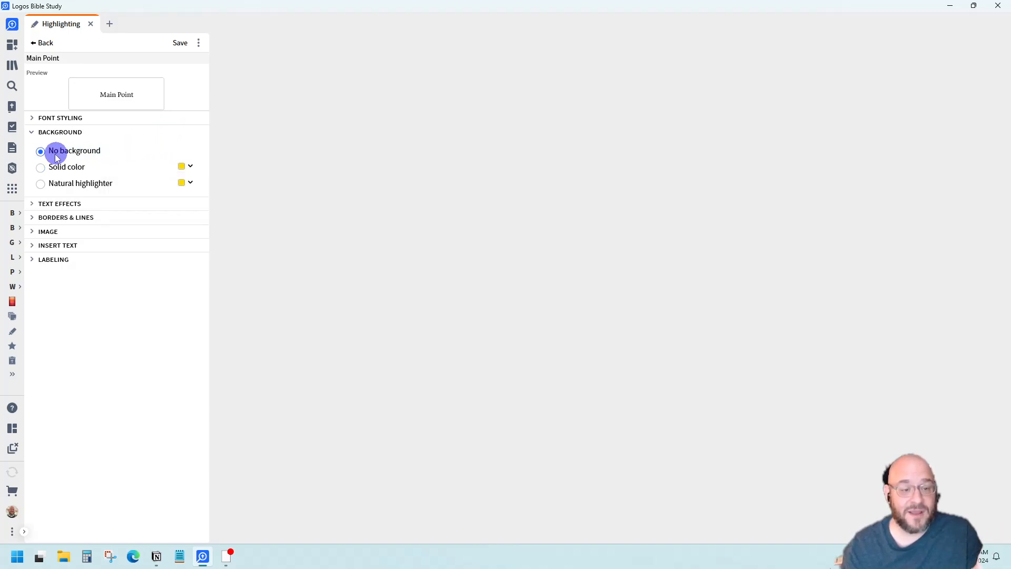
left_click(62, 183)
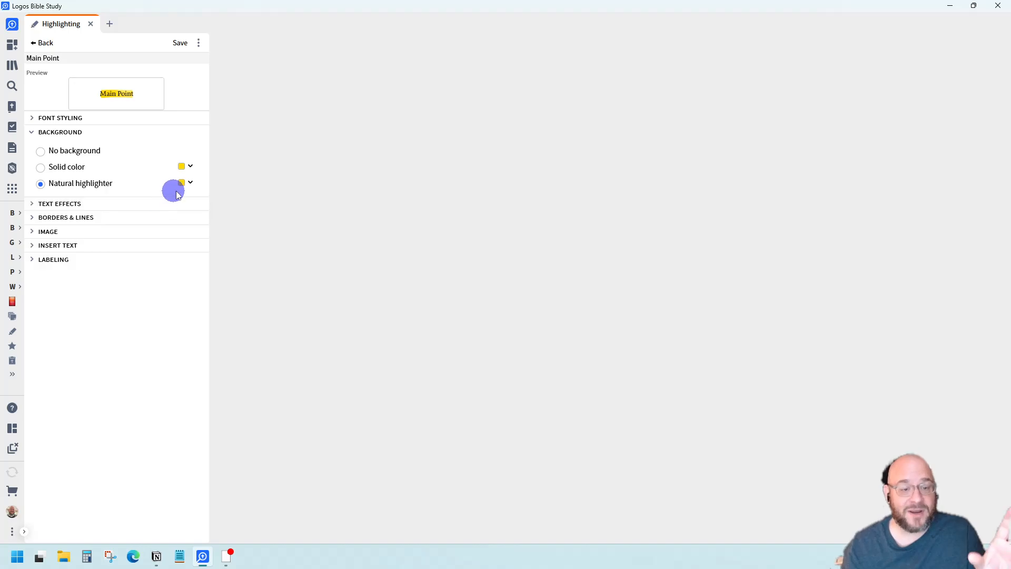
left_click(188, 183)
left_click(152, 214)
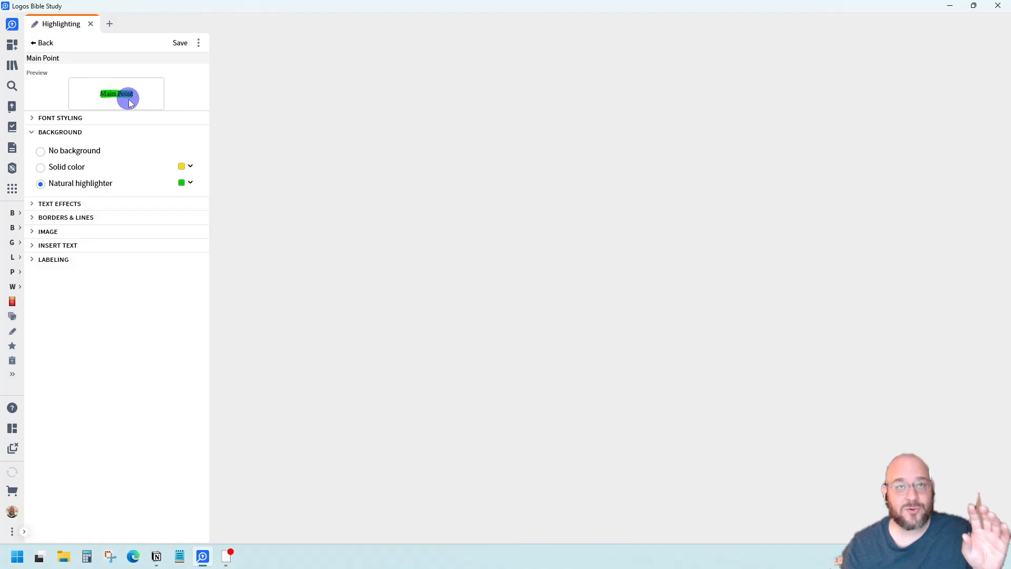
left_click(40, 151)
left_click(32, 134)
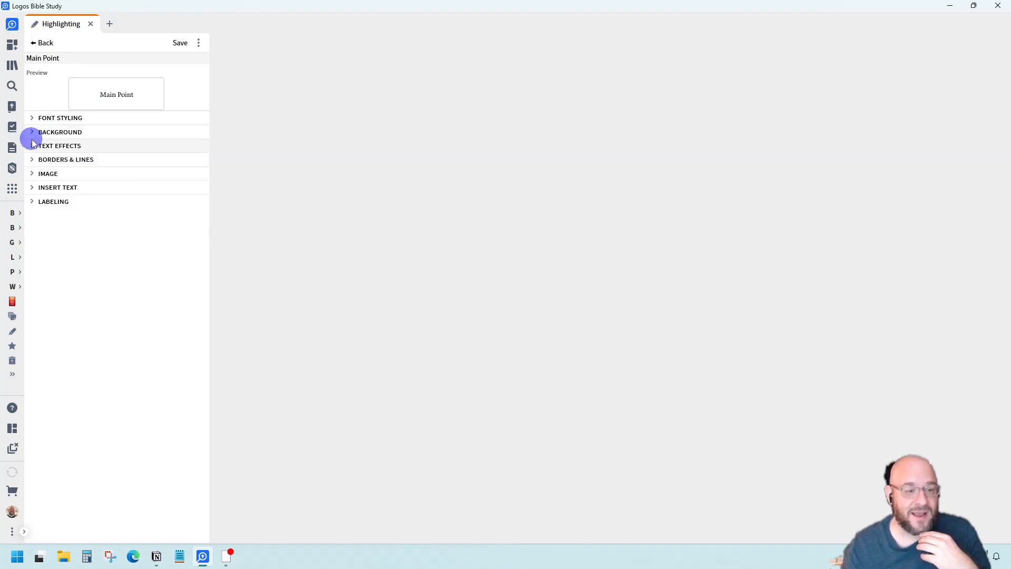
- Try a pink Glow and a green Outline text effect on the Main Point style
left_click(32, 147)
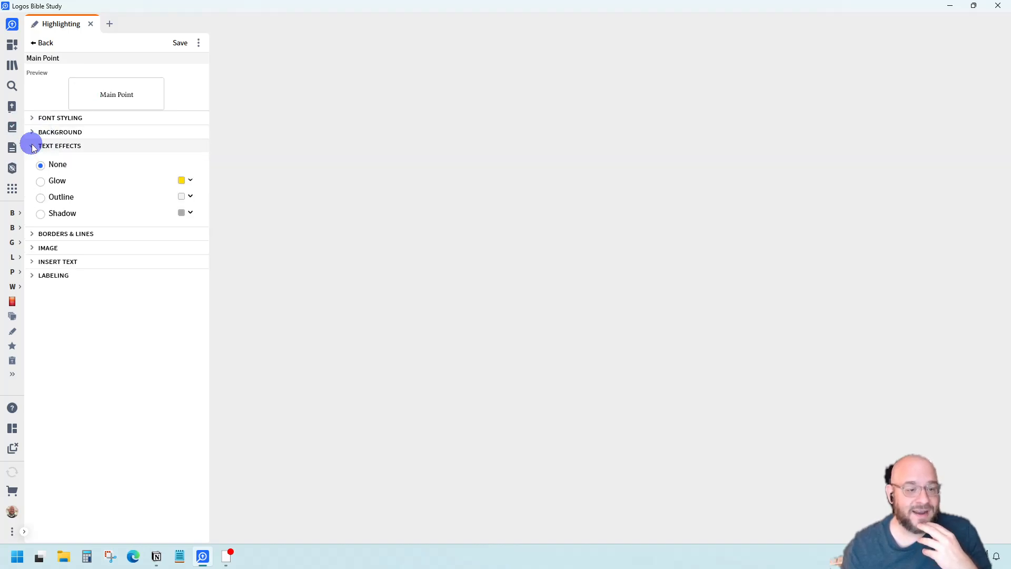
left_click(41, 180)
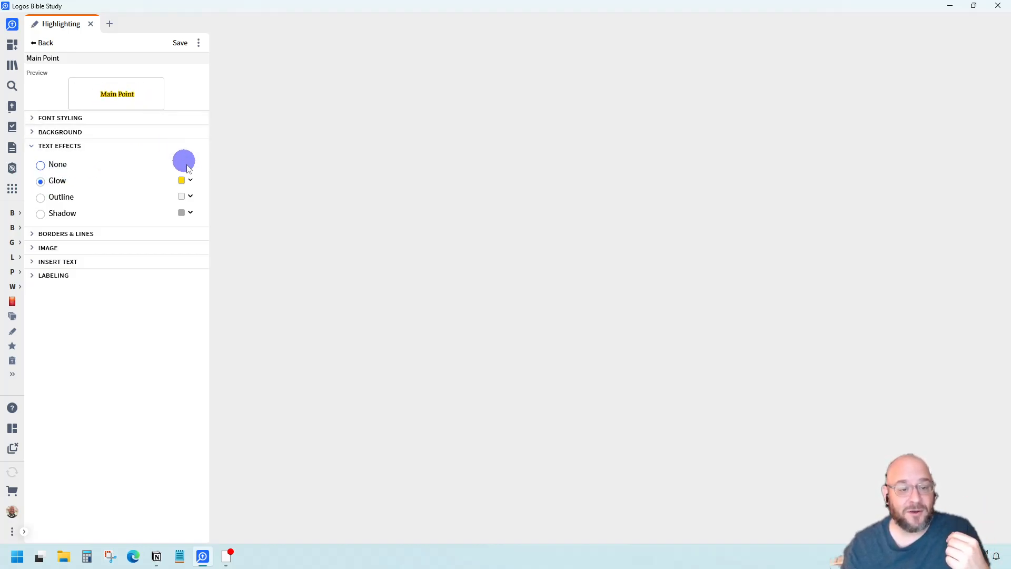
left_click(185, 181)
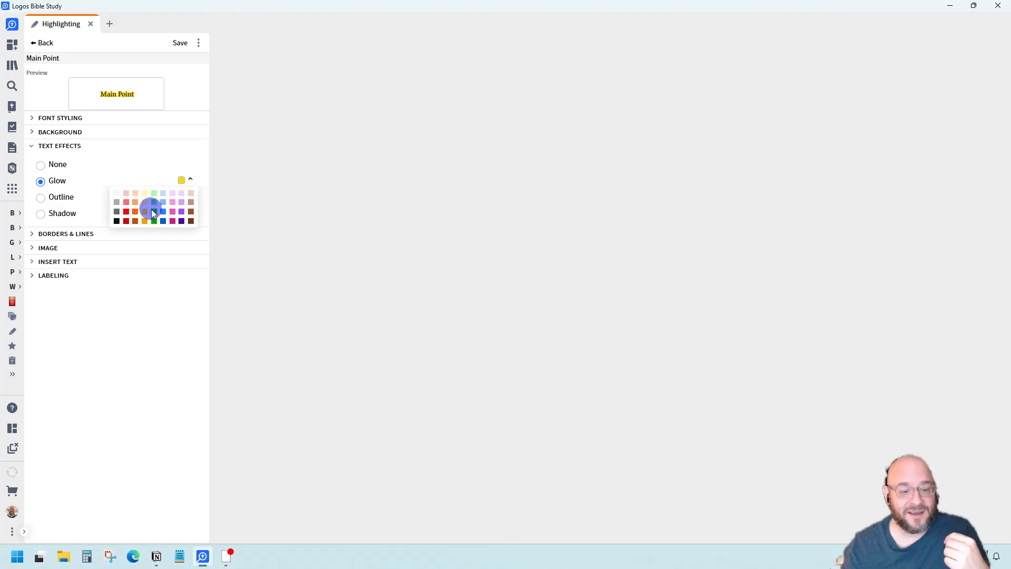
left_click(173, 211)
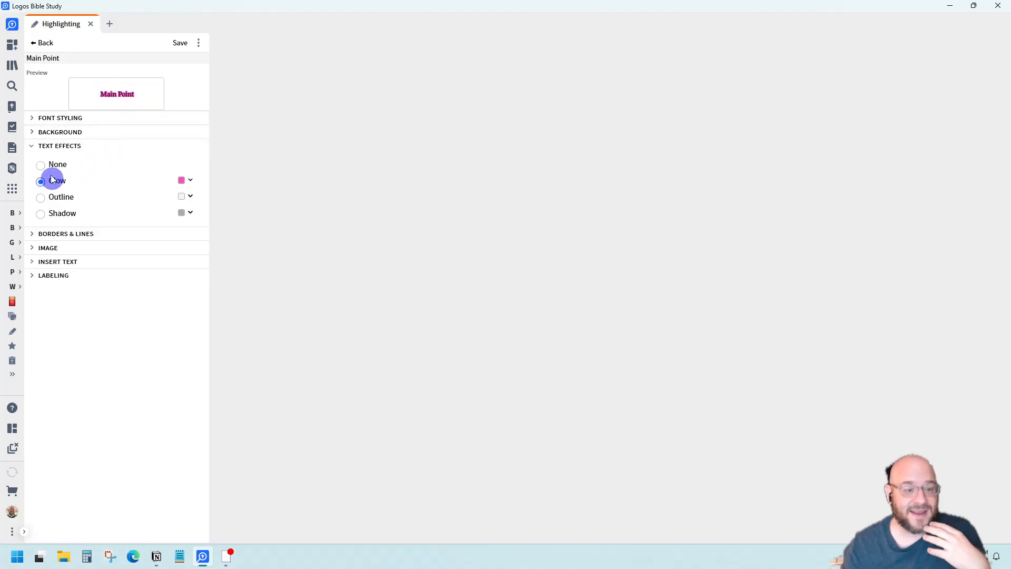
left_click(41, 197)
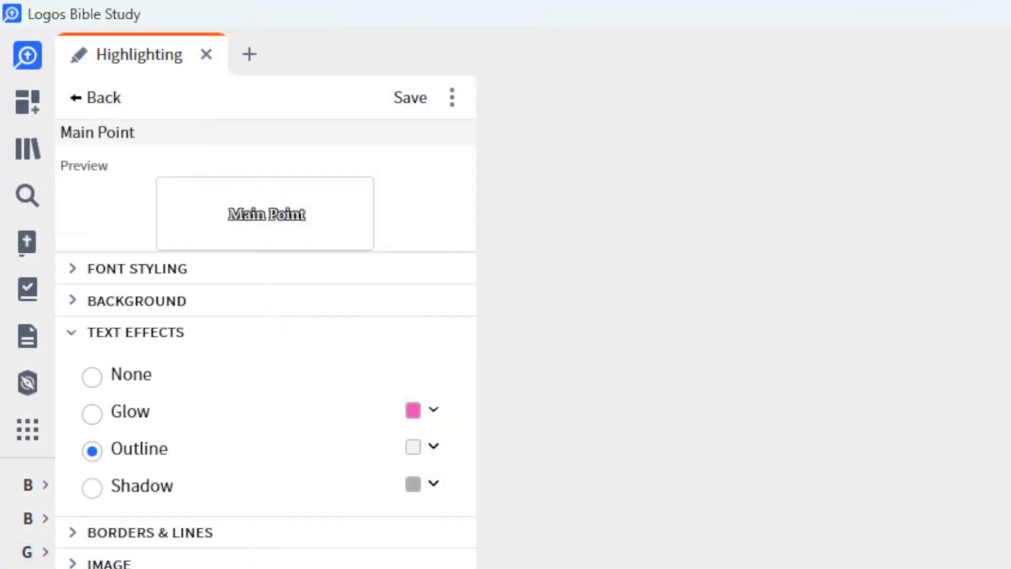
left_click(422, 451)
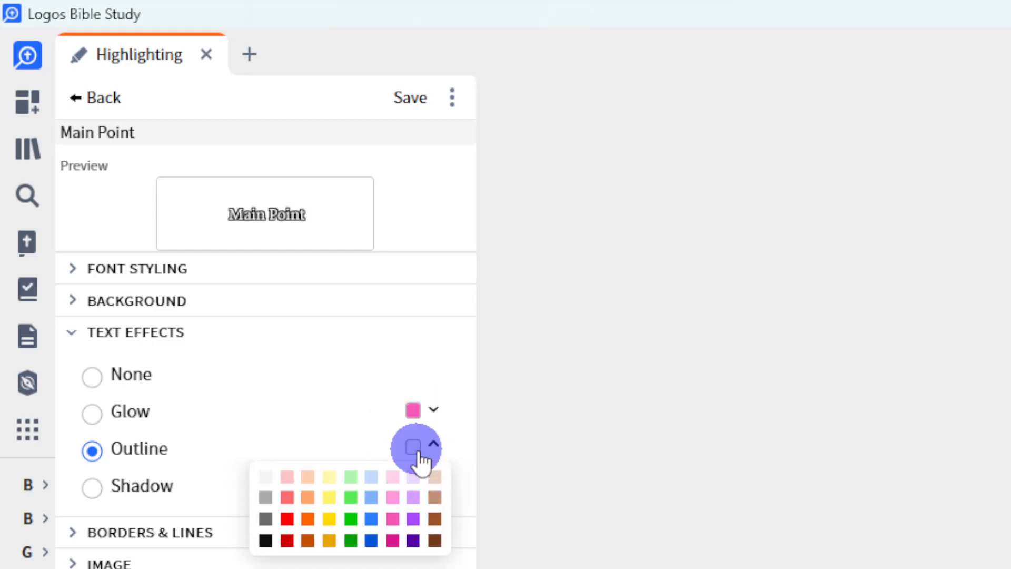
left_click(352, 521)
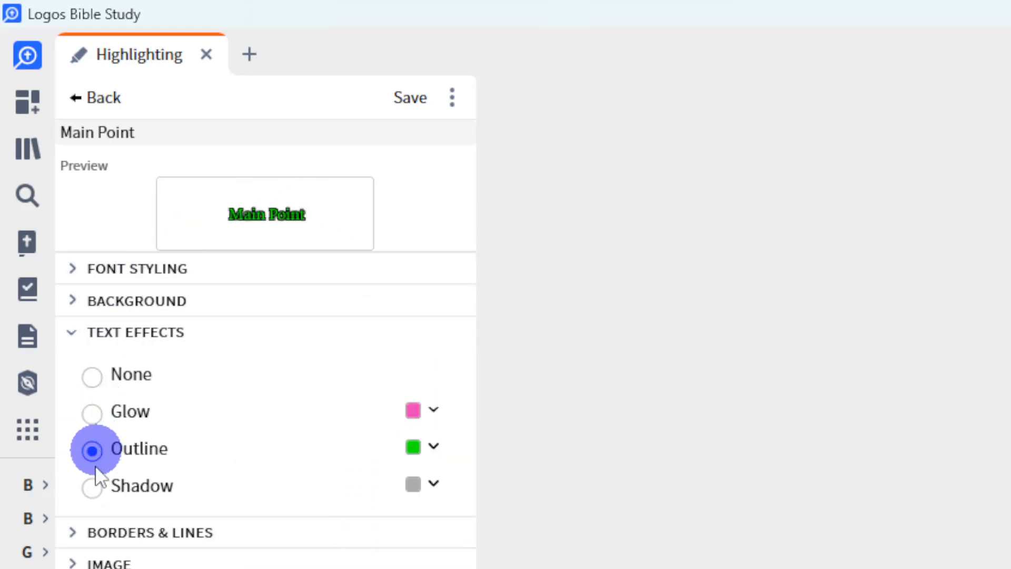
- Try a light yellow Shadow text effect on the Main Point style, and reset the text effect to None
left_click(92, 487)
left_click(429, 490)
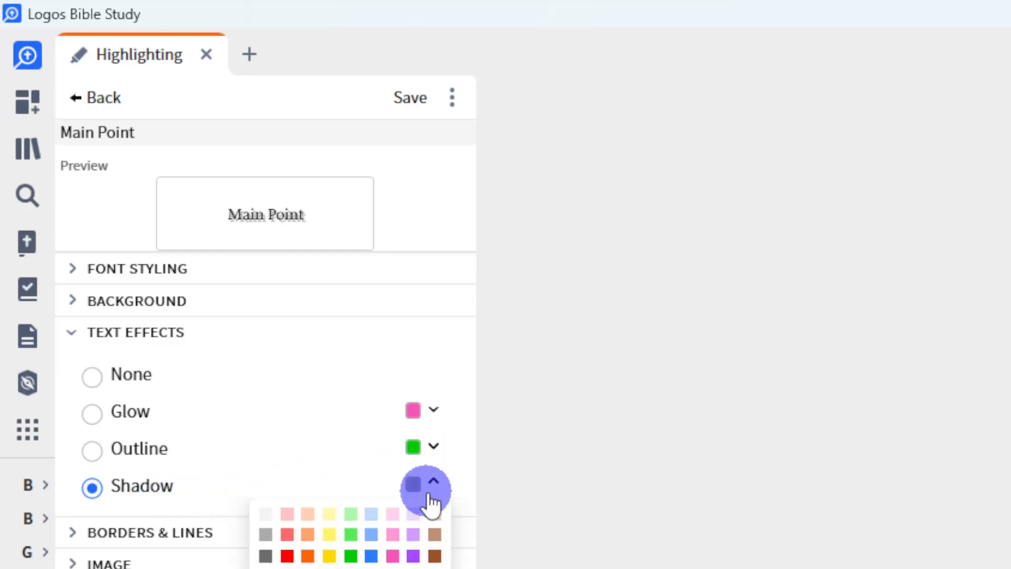
left_click(329, 533)
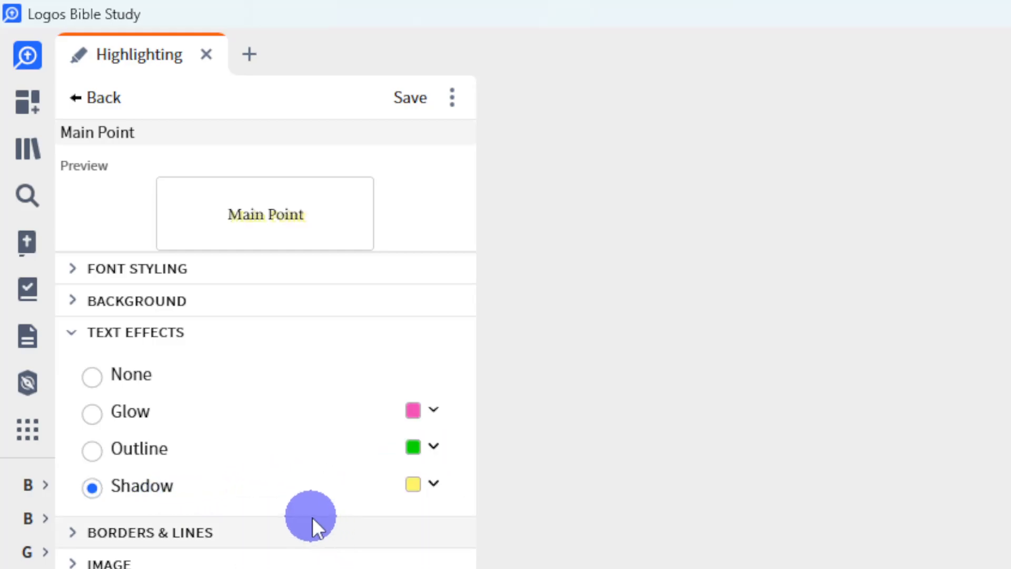
left_click(92, 376)
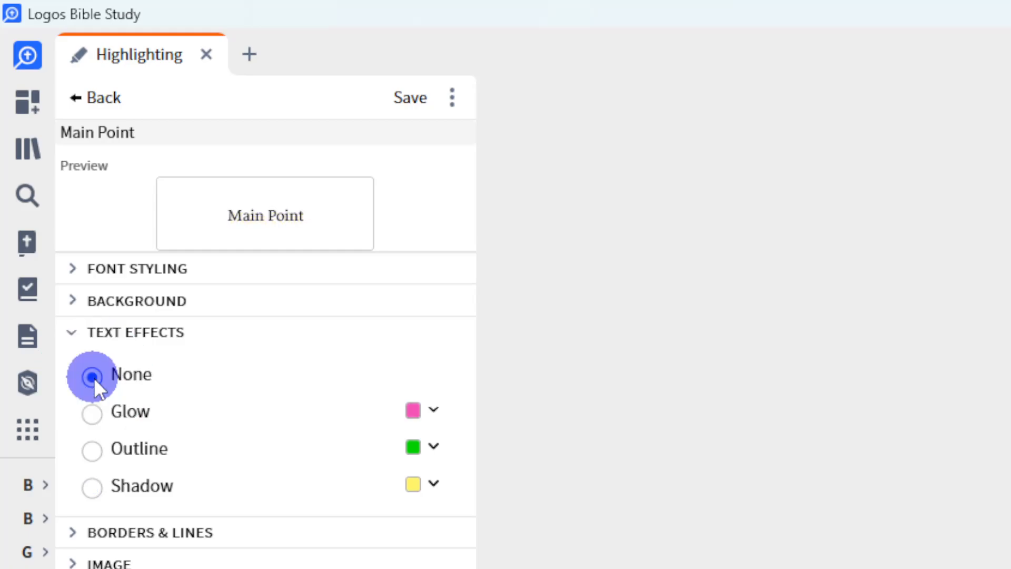
left_click(67, 333)
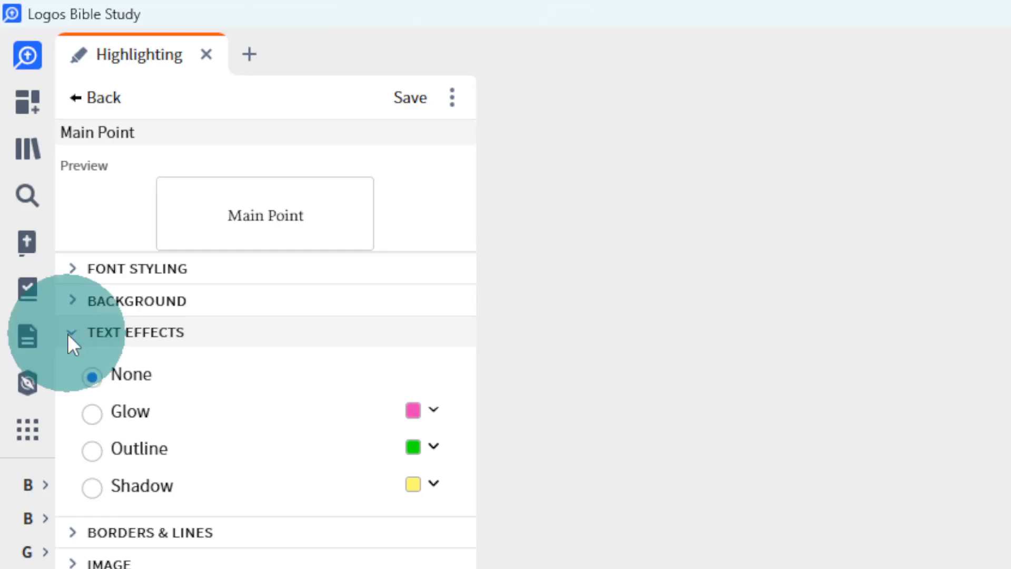
- Set the Main Point style's borders and lines to a Natural, Double line
left_click(67, 362)
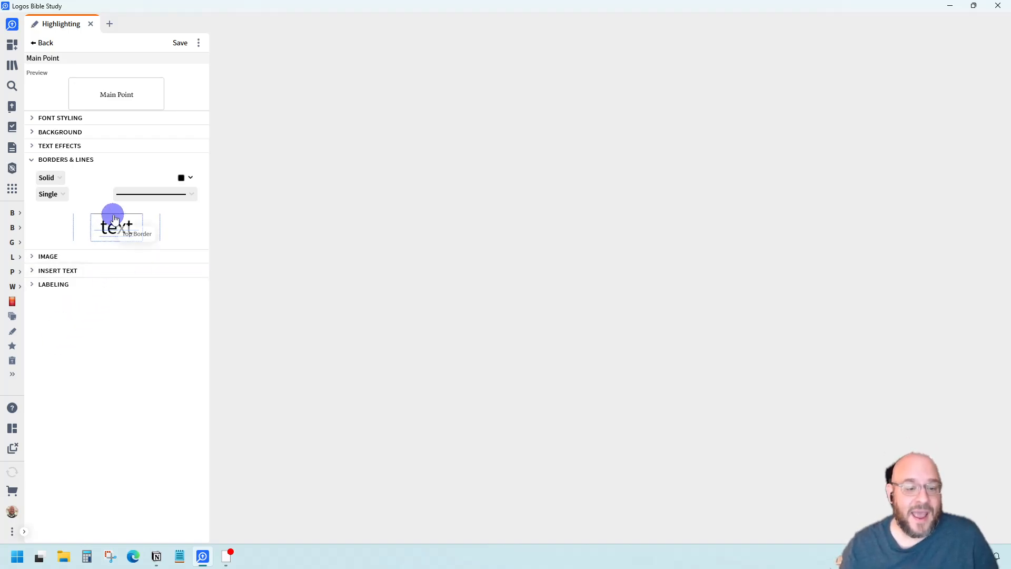
left_click(50, 178)
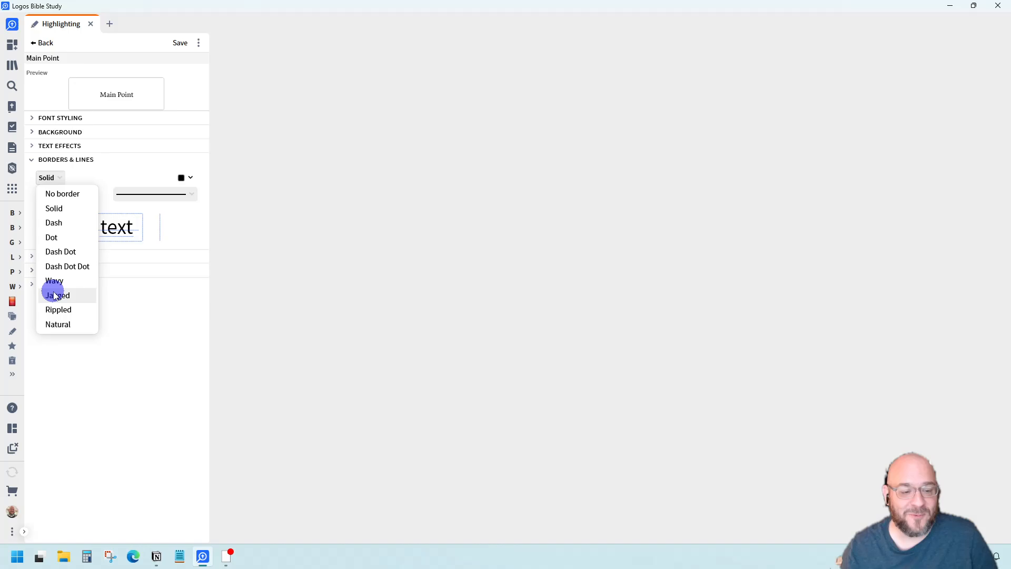
left_click(58, 325)
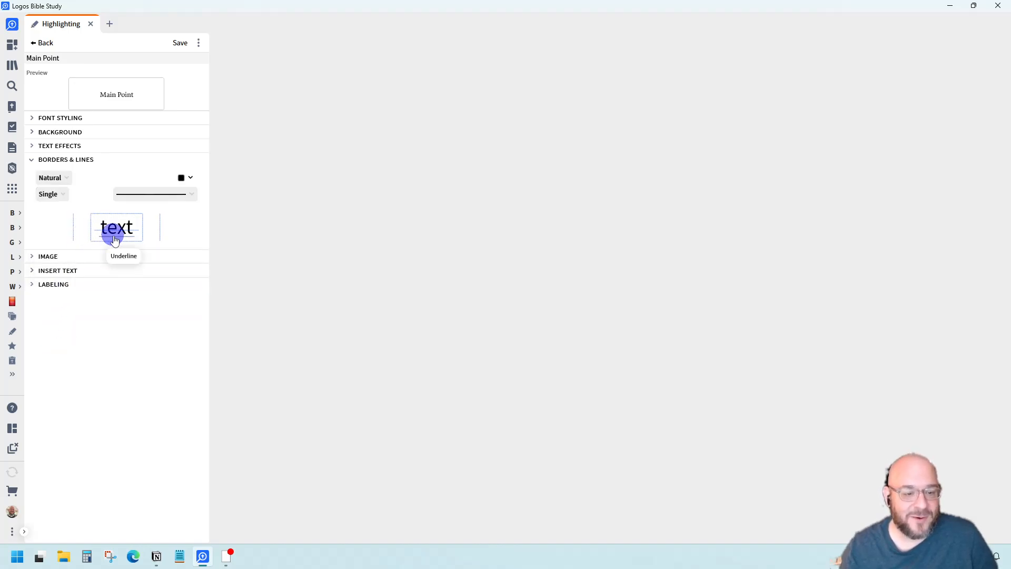
left_click(47, 178)
left_click(48, 184)
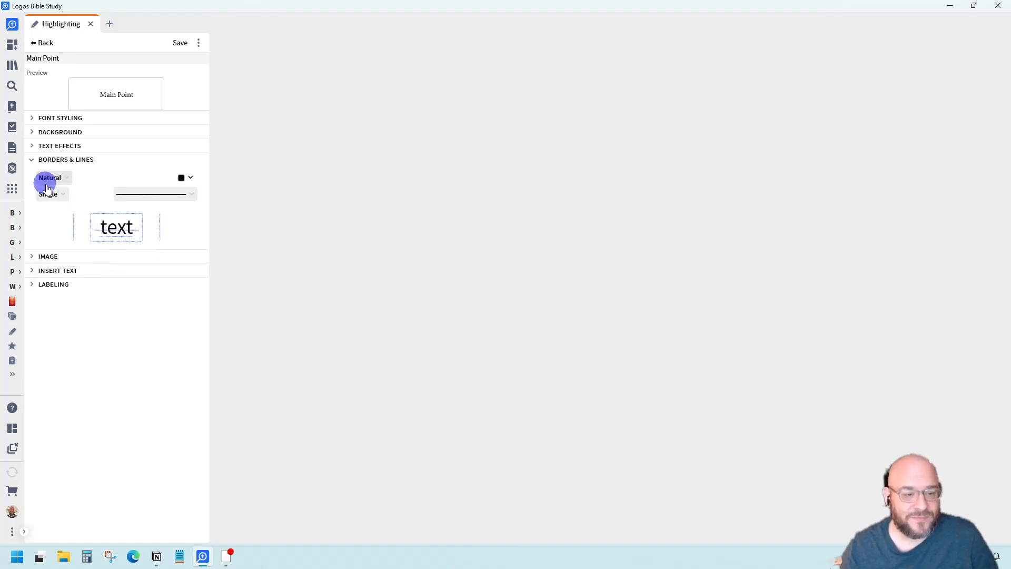
left_click(46, 193)
left_click(56, 225)
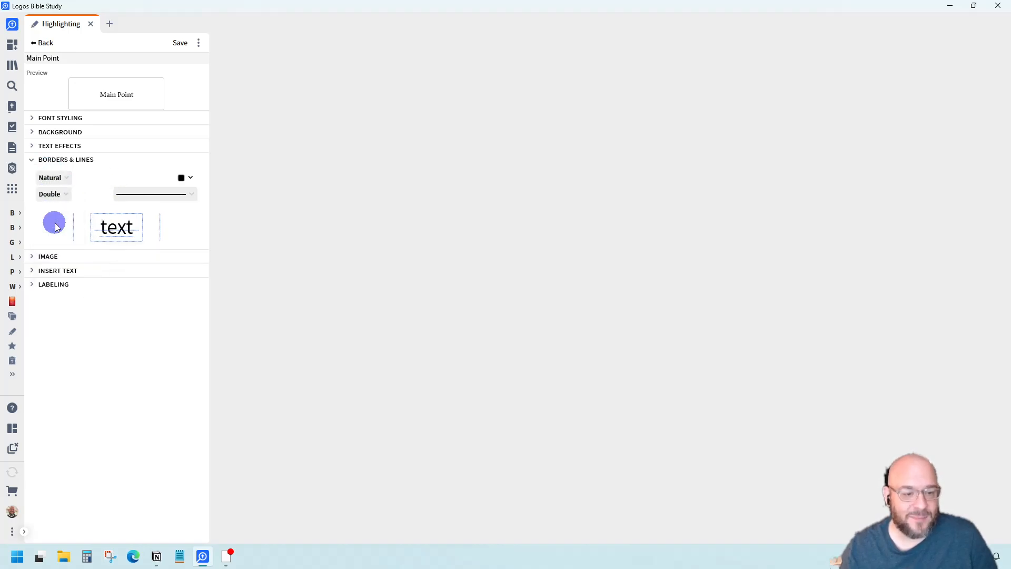
- Review the line thickness choices and set the border line color to green
left_click(133, 195)
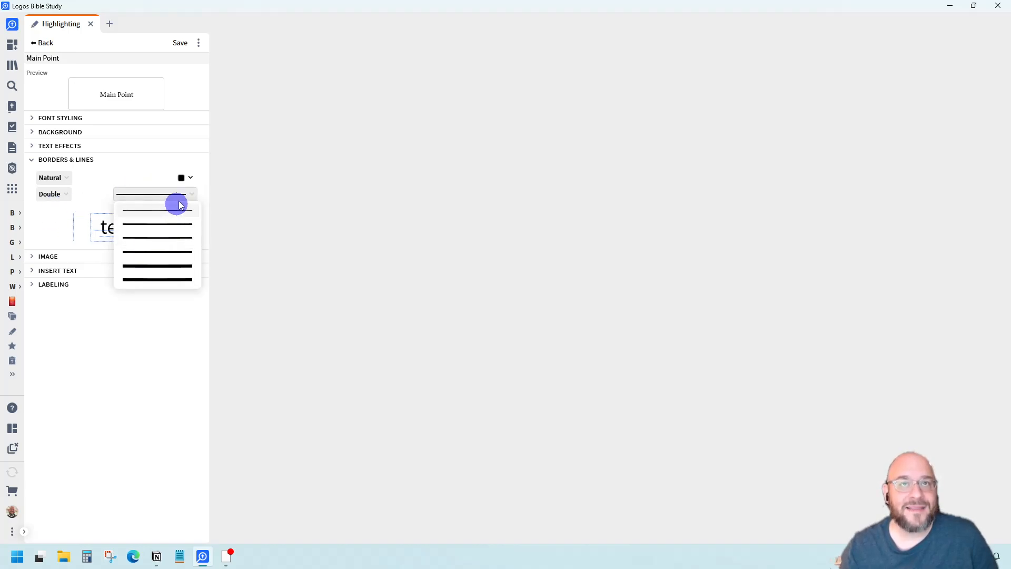
left_click(189, 182)
left_click(190, 179)
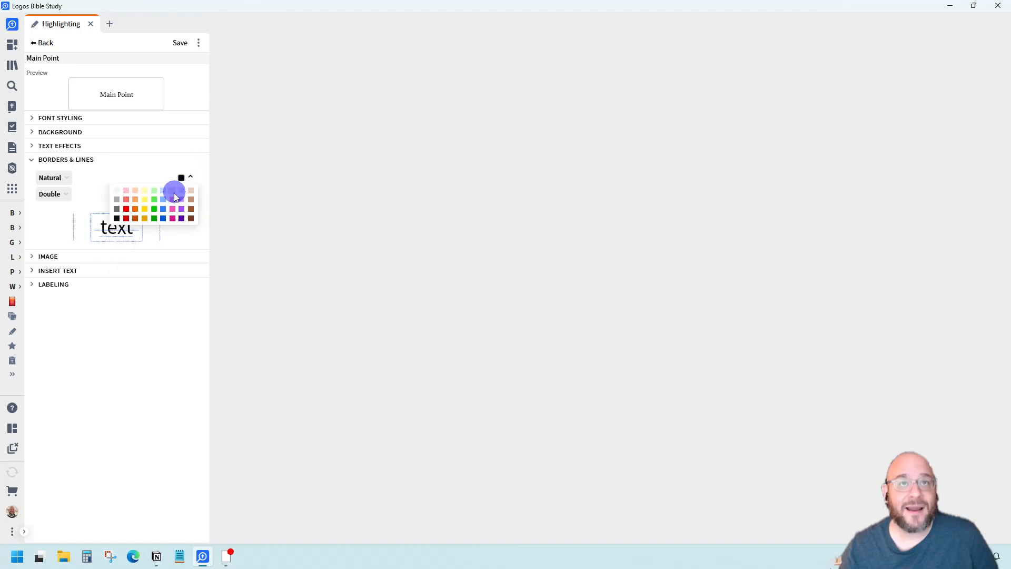
left_click(154, 218)
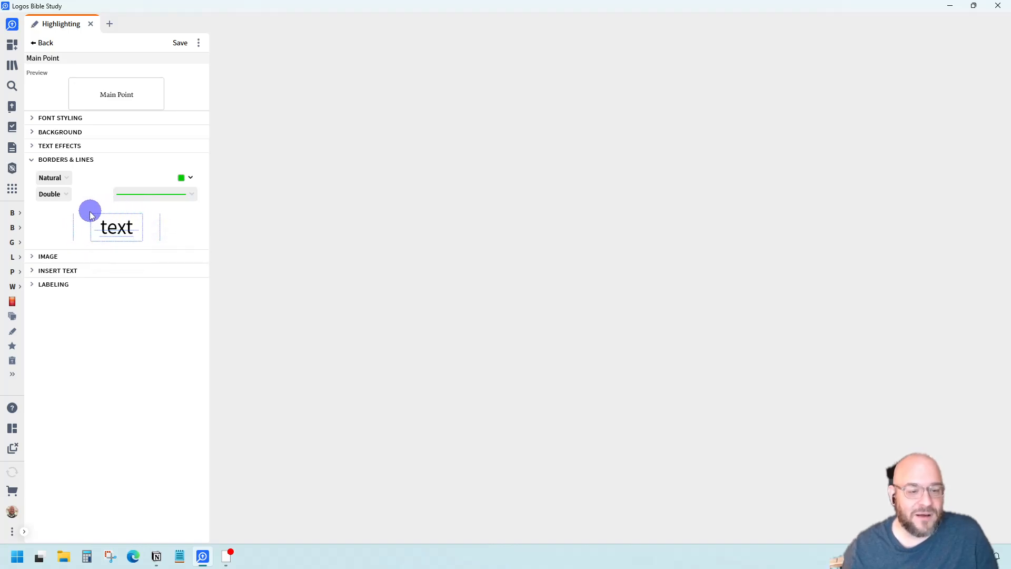
- Try green double borders at the left, bottom and right of the Main Point text
left_click(89, 238)
left_click(98, 242)
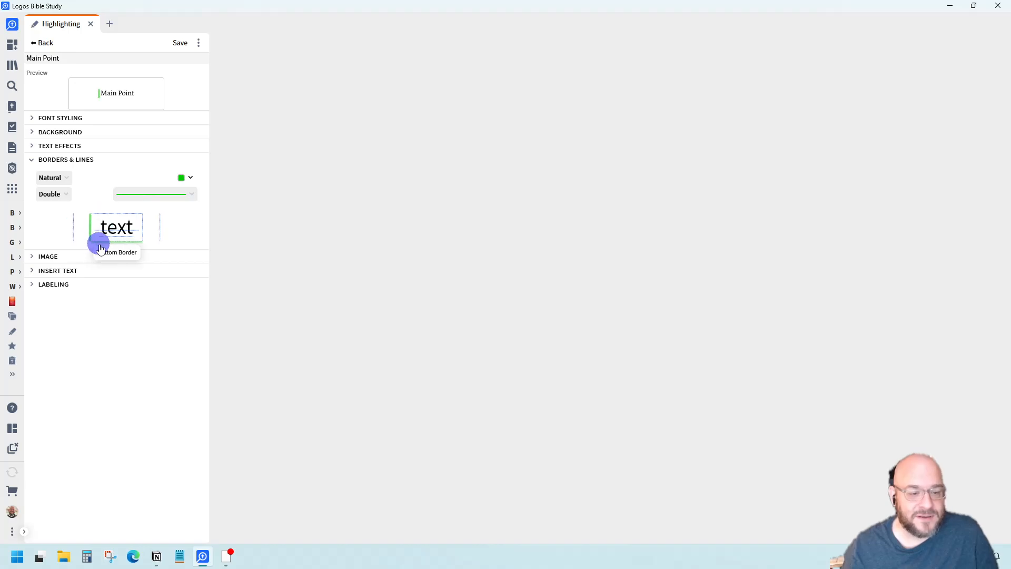
left_click(144, 235)
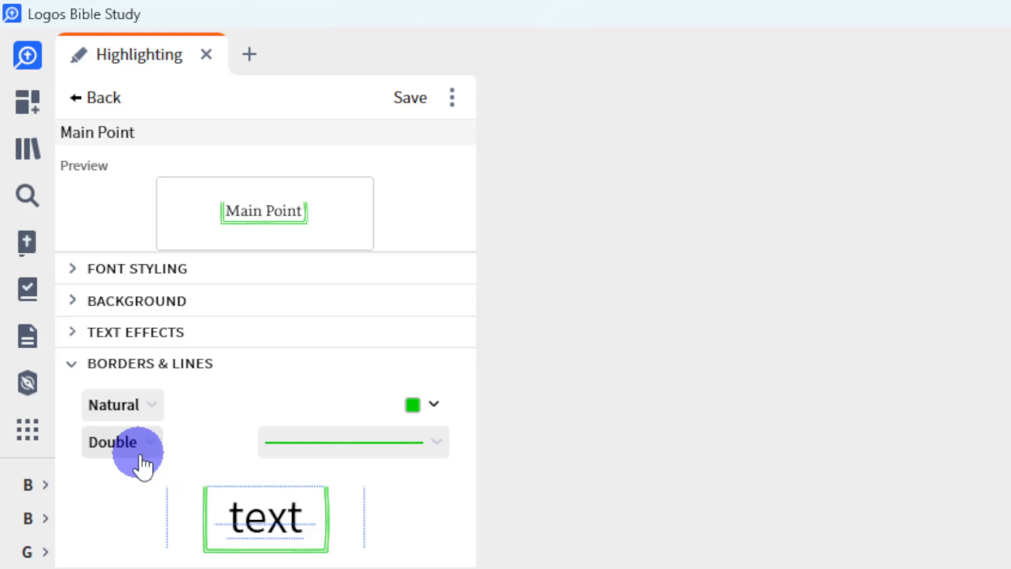
- Choose the second line thickness for the Main Point borders, and change the line to Single and Dash
left_click(439, 441)
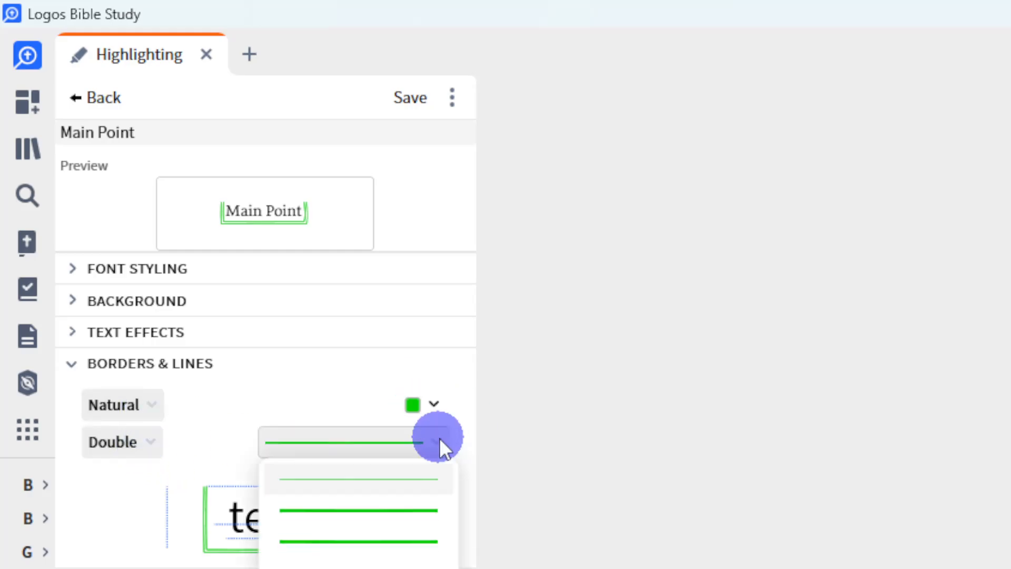
left_click(361, 509)
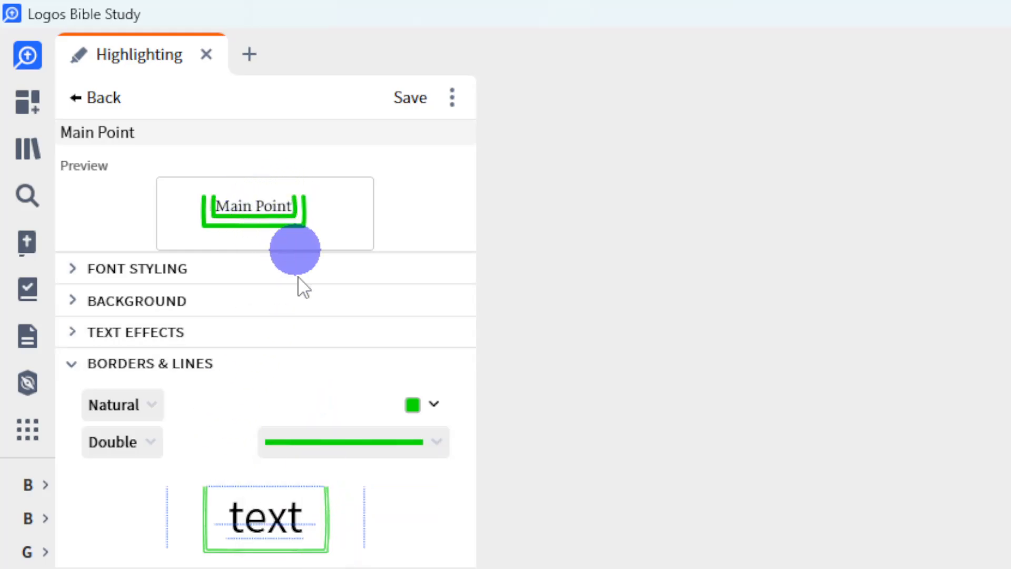
left_click(141, 443)
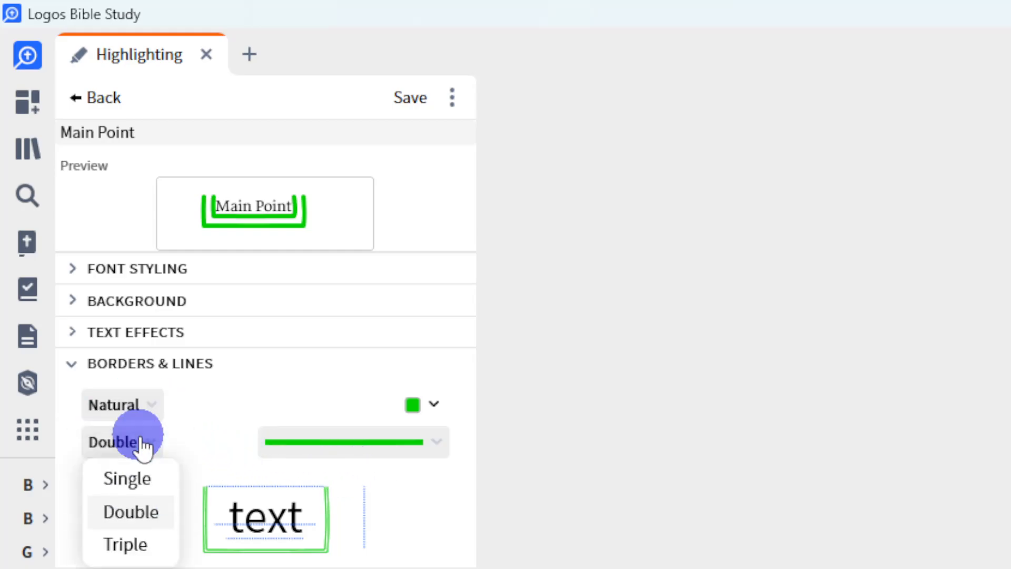
left_click(126, 478)
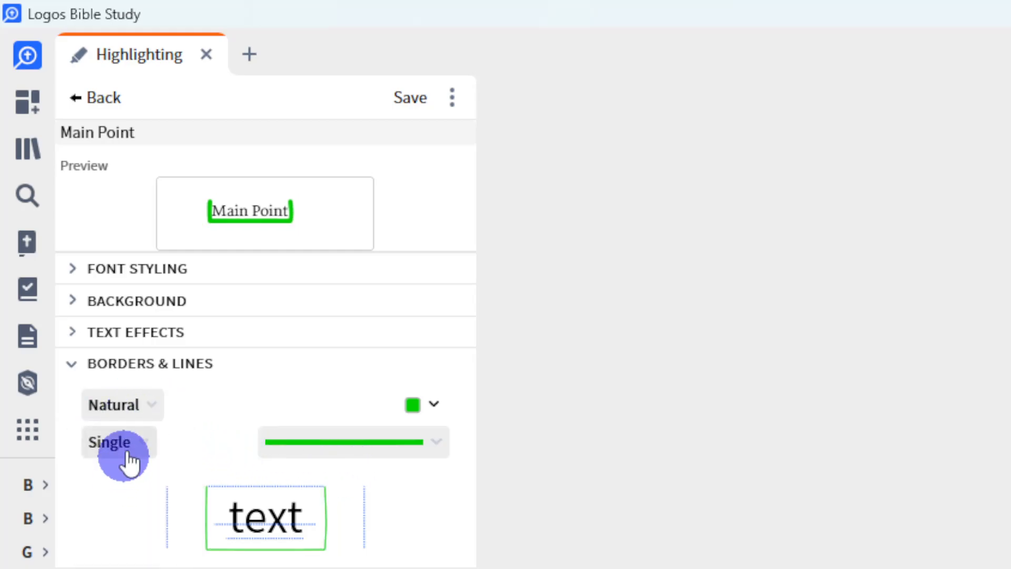
left_click(141, 406)
left_click(131, 504)
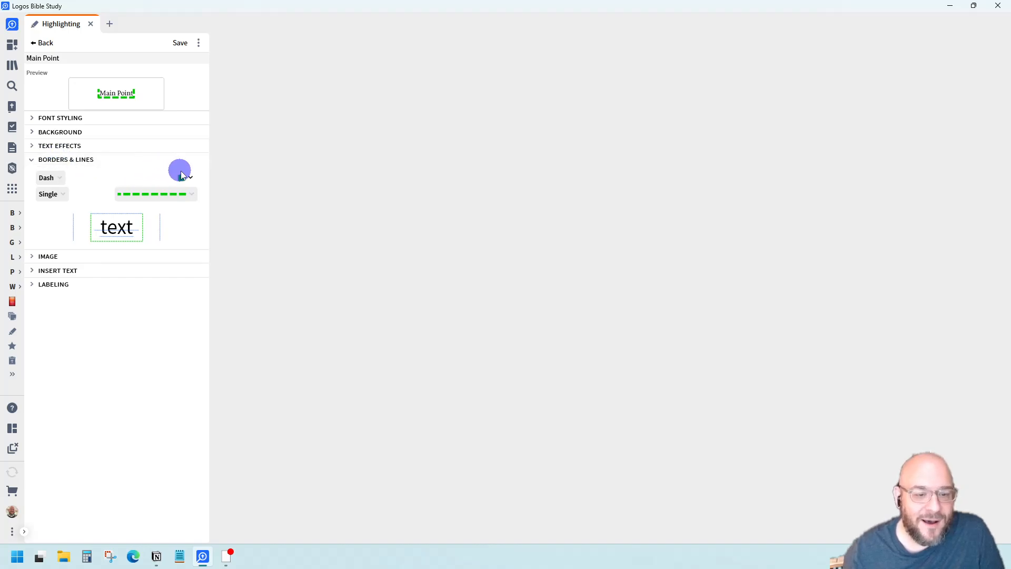
- Remove the right, left and bottom borders from the Main Point text
left_click(132, 236)
left_click(84, 235)
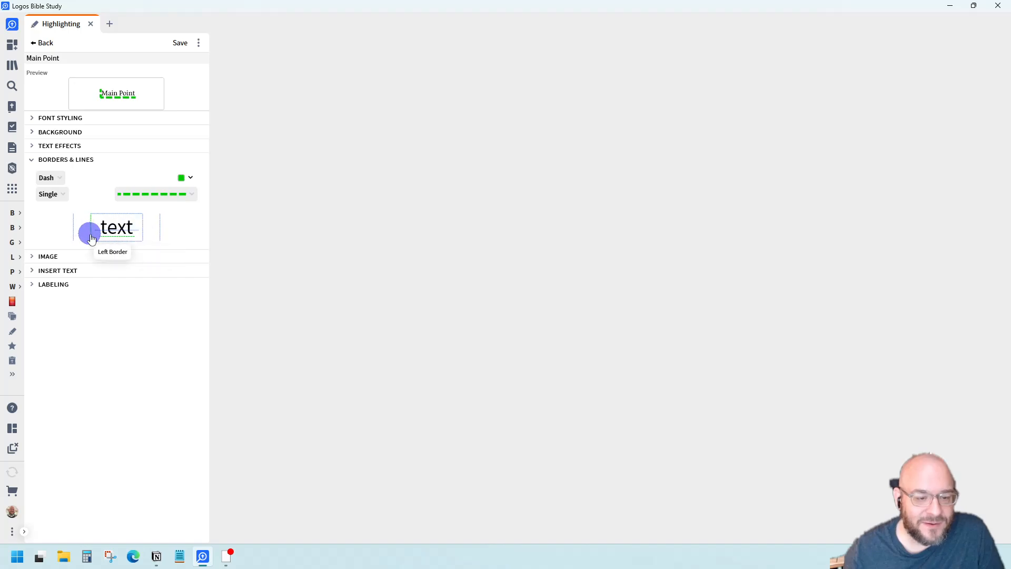
left_click(109, 240)
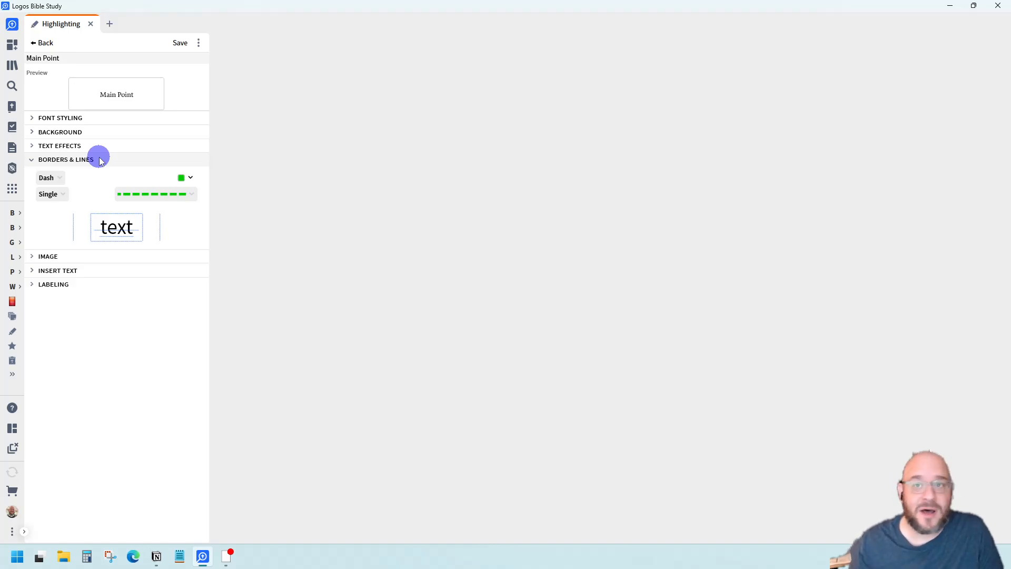
- Insert the wide sketched crown image before the Main Point text from the image library
left_click(31, 160)
left_click(34, 174)
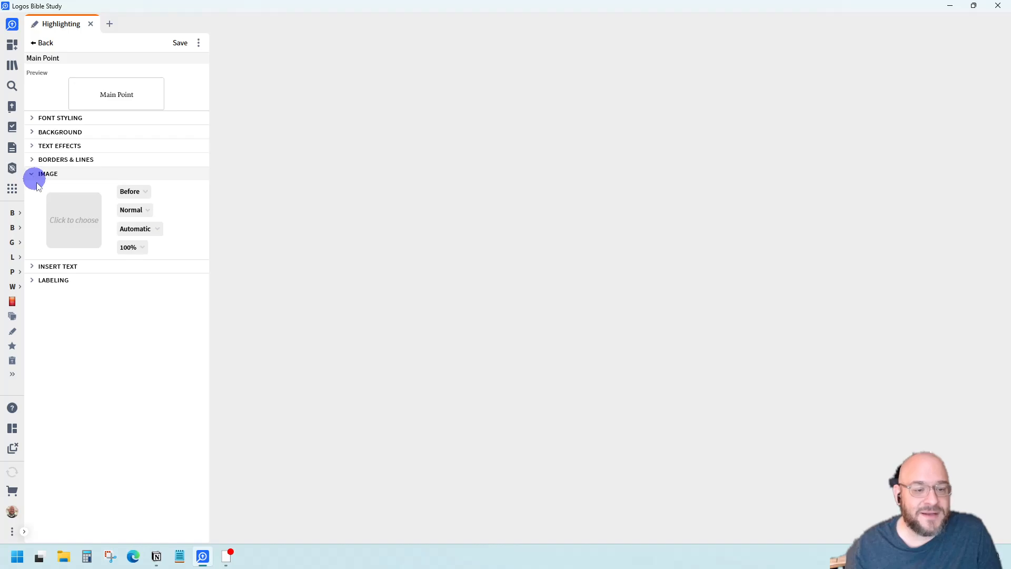
left_click(72, 225)
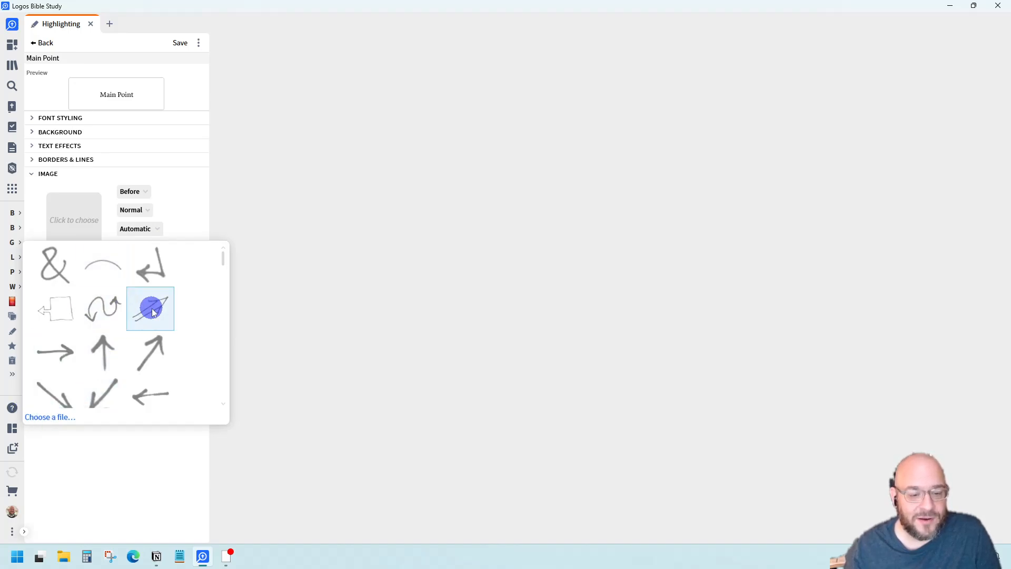
scroll(152, 313, "down", 10)
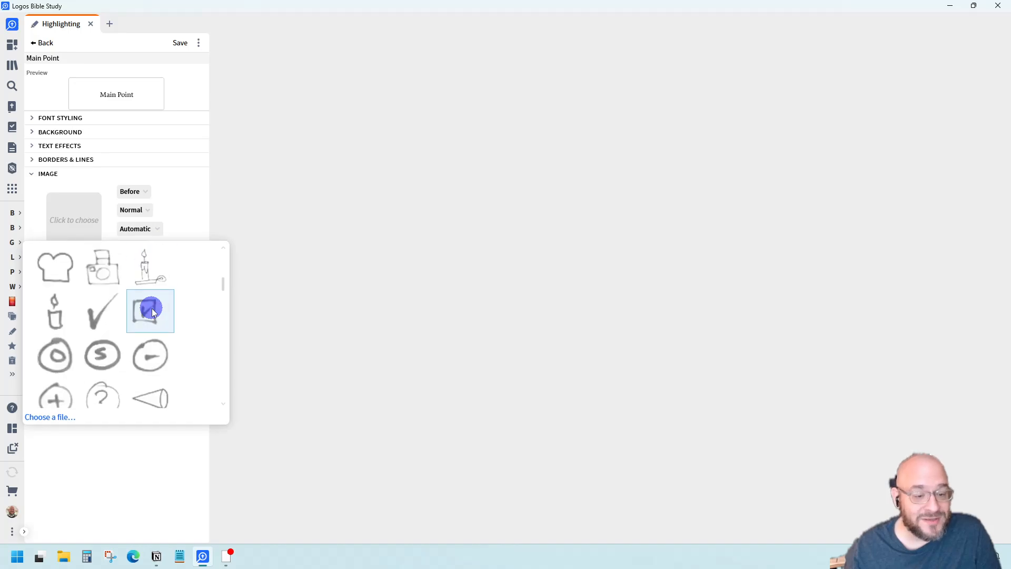
scroll(153, 312, "down", 1)
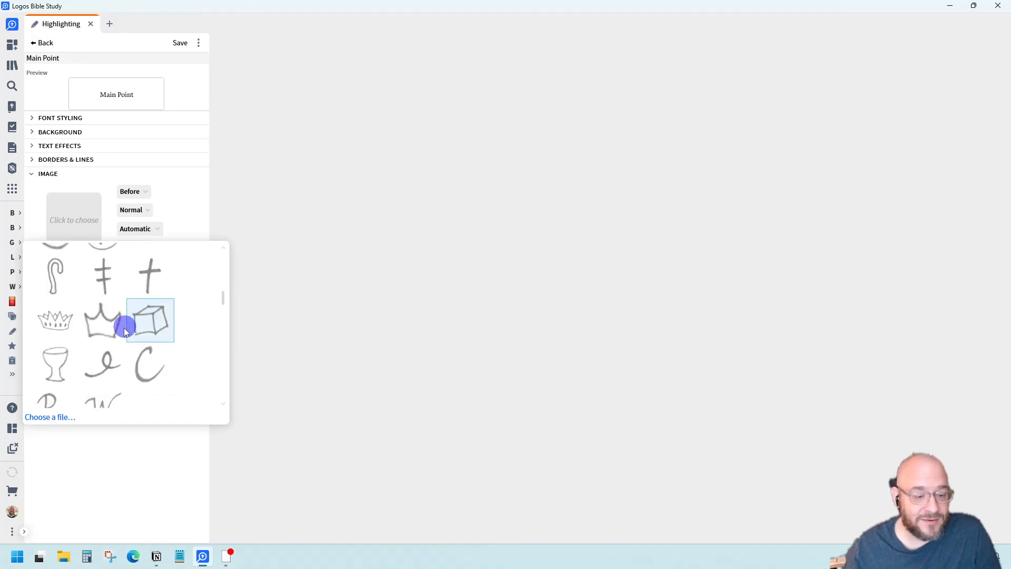
left_click(63, 329)
left_click(169, 203)
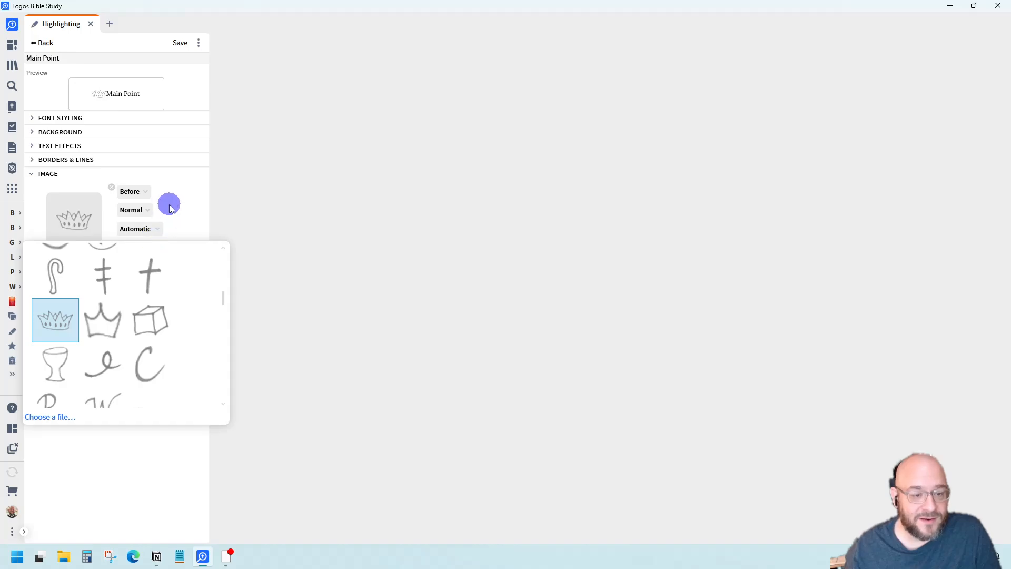
- Review the horizontal position, vertical alignment, color and size choices for the crown image
left_click(143, 194)
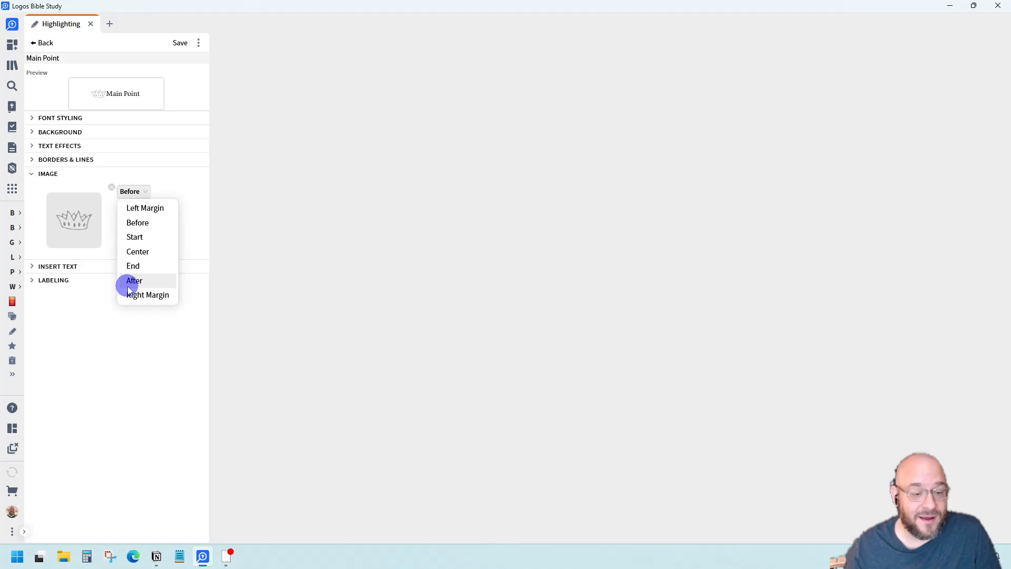
left_click(176, 194)
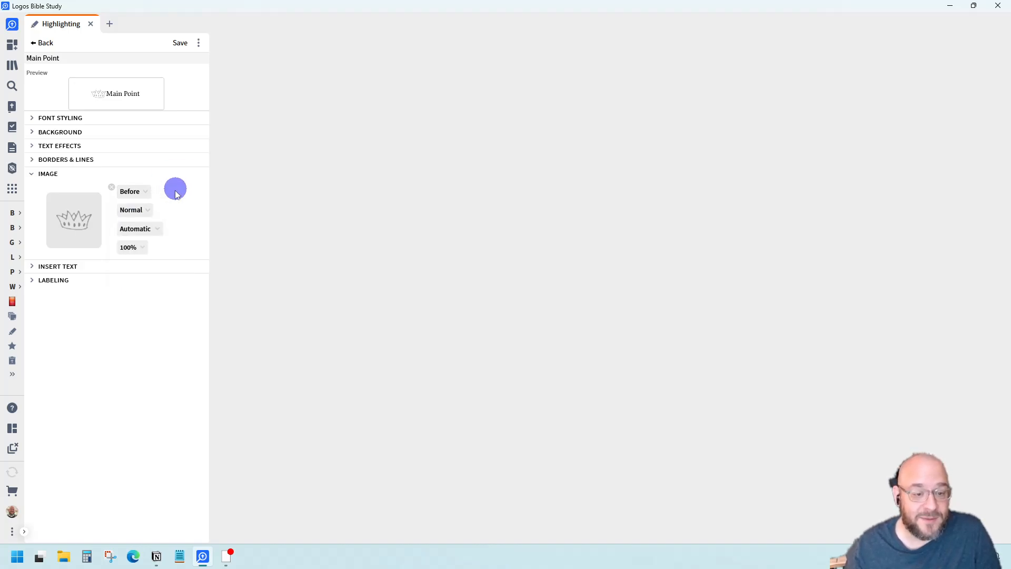
left_click(153, 211)
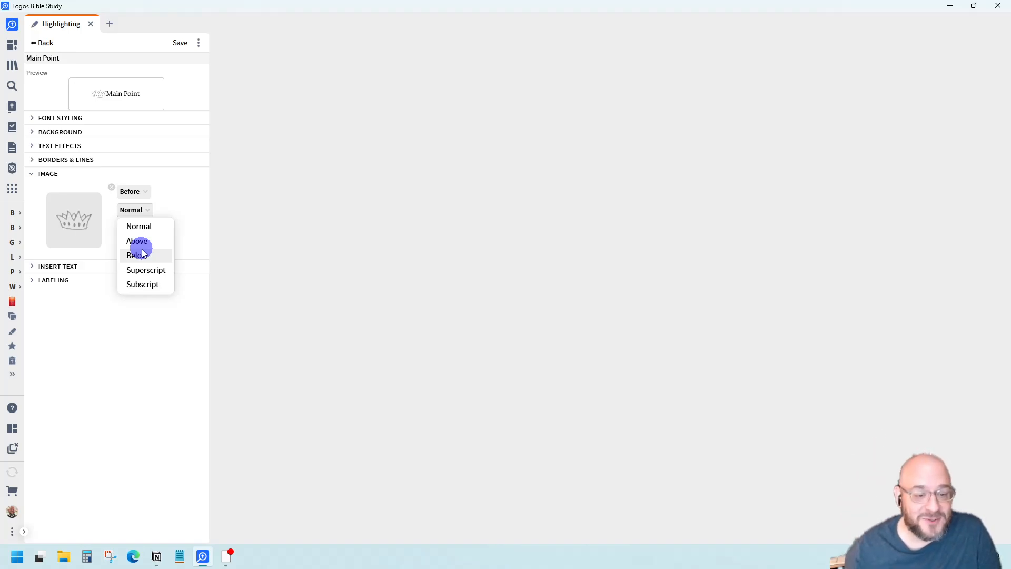
left_click(179, 184)
left_click(157, 229)
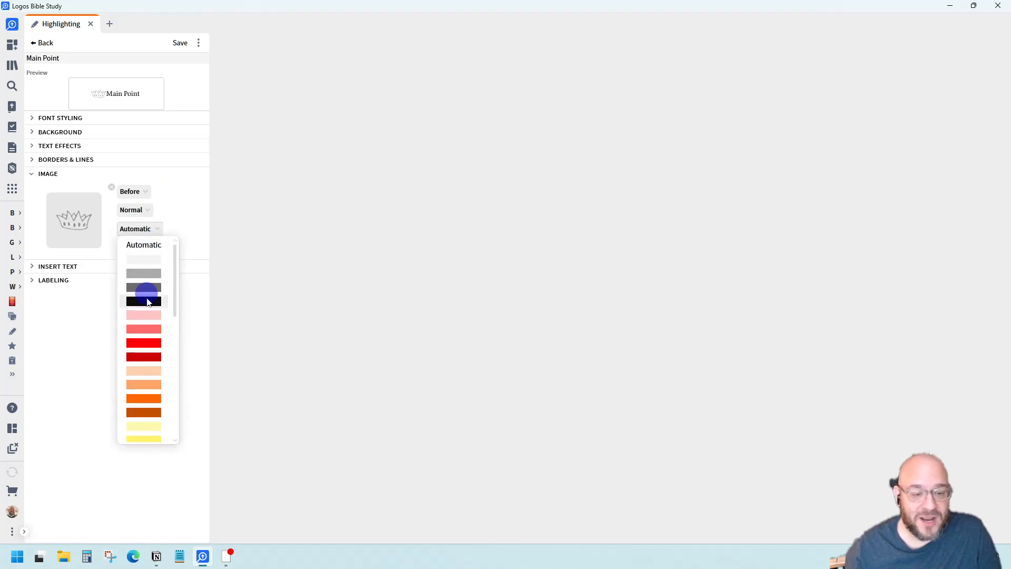
left_click(183, 185)
left_click(135, 245)
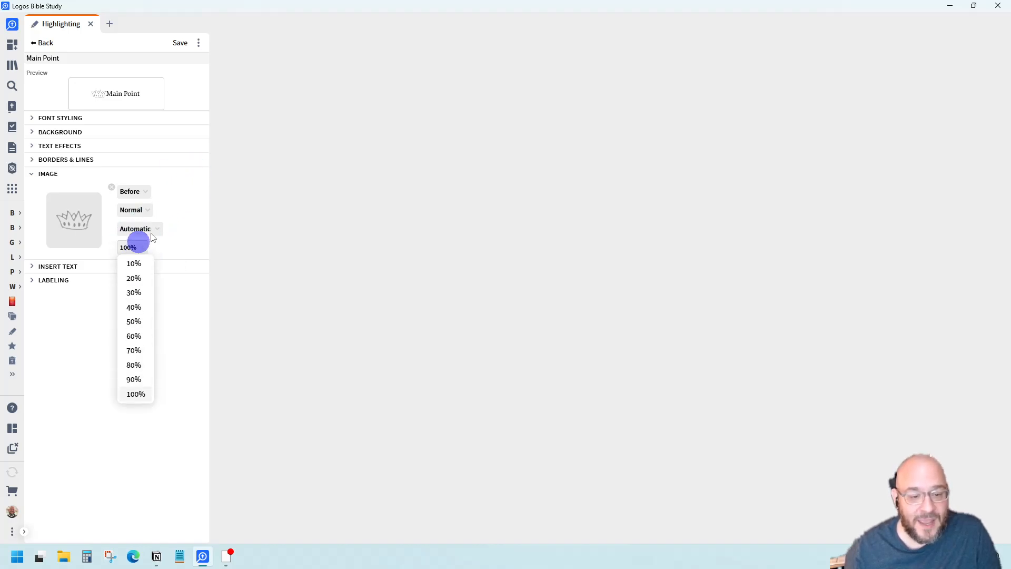
left_click(183, 194)
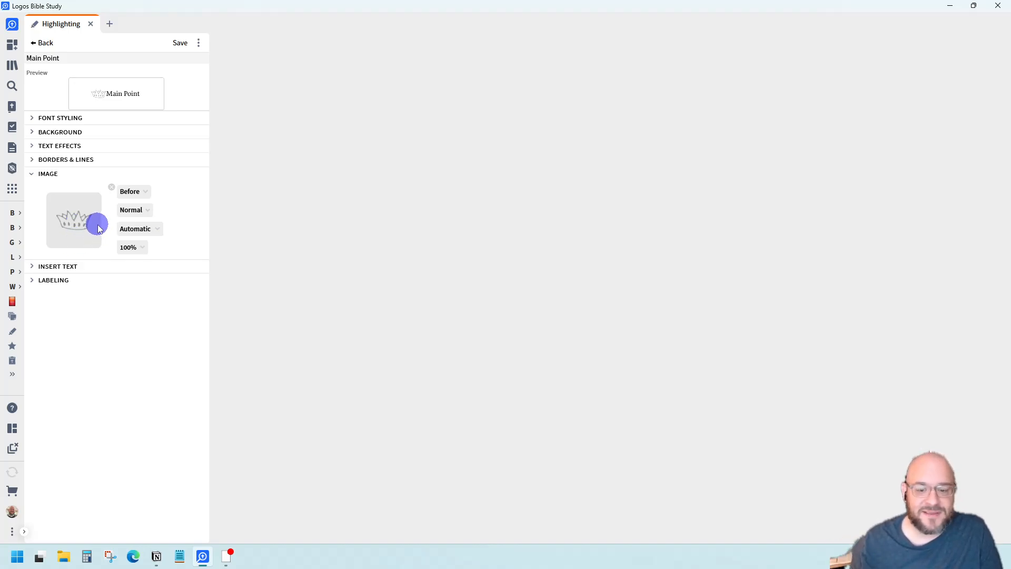
left_click(134, 247)
left_click(186, 230)
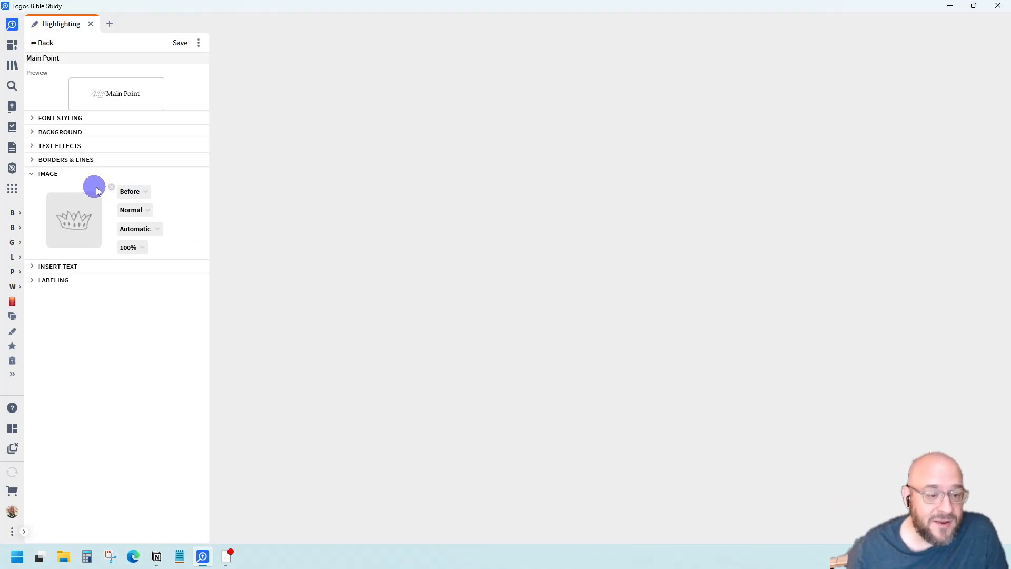
- Revisit the image library without changing the selection, and remove the crown image from the Main Point style
left_click(74, 219)
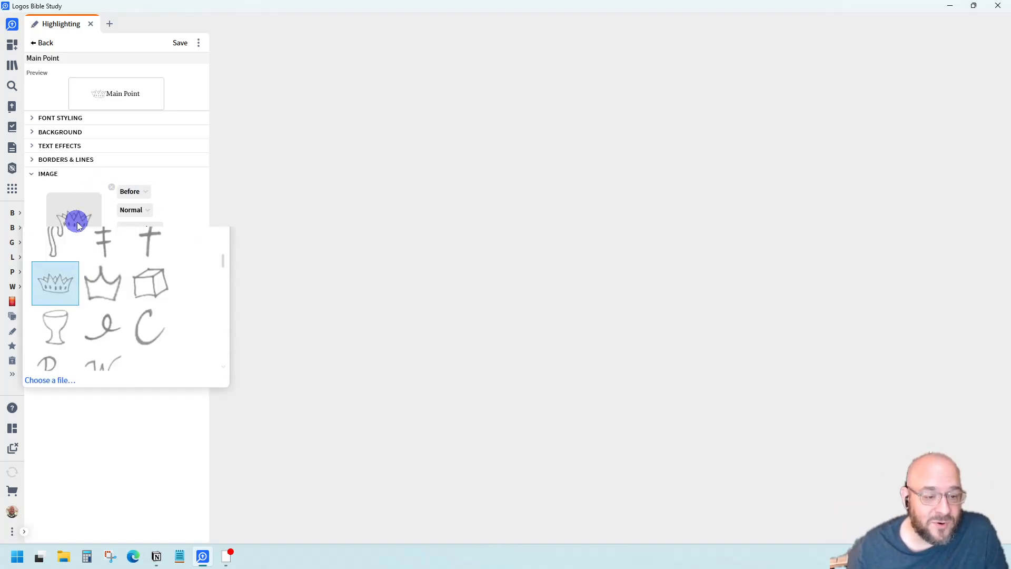
left_click(200, 196)
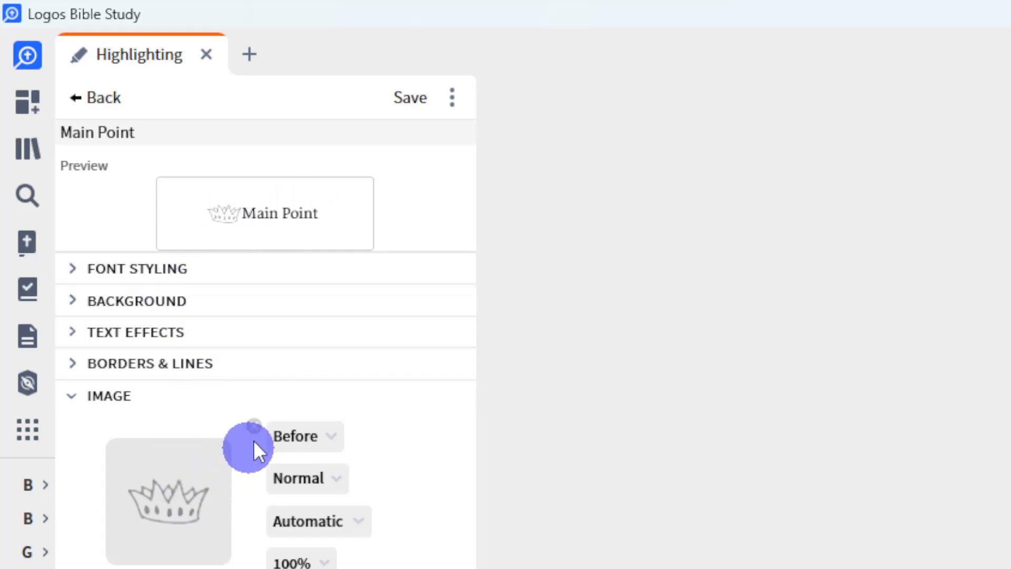
left_click(254, 424)
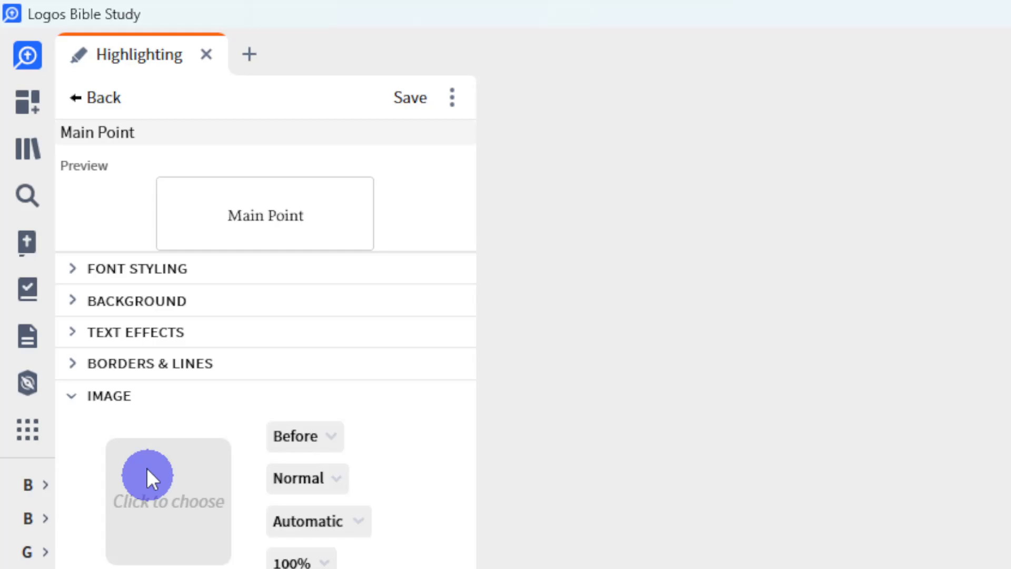
- Insert the text "MP" before the Main Point style's text and display it as a capsule
left_click(77, 400)
left_click(70, 433)
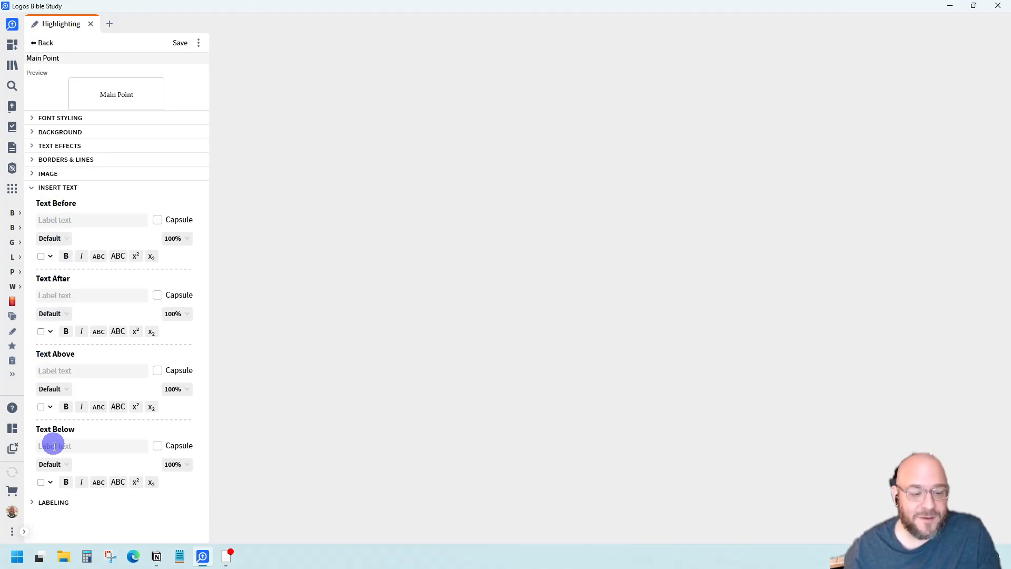
left_click(56, 221)
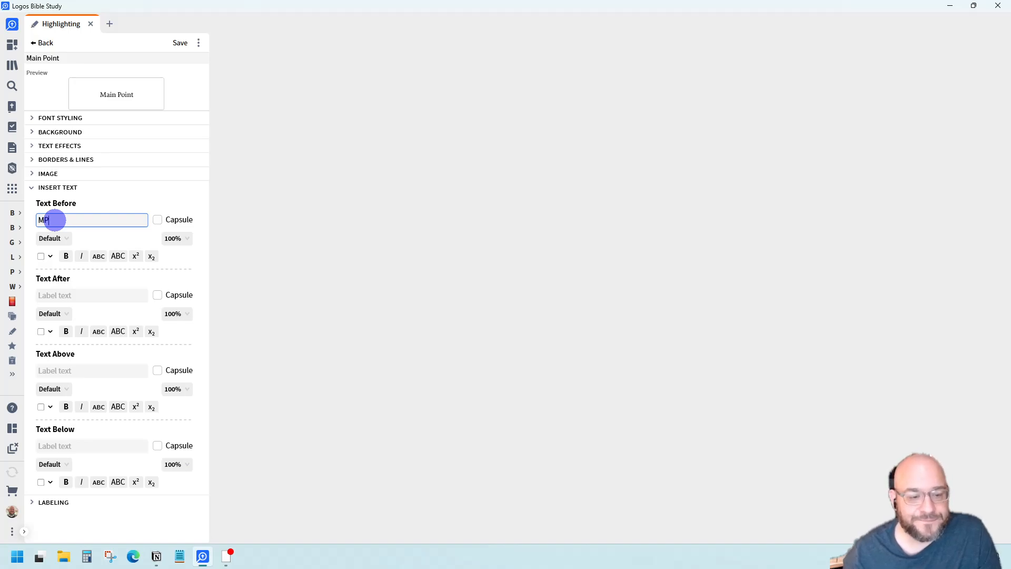
left_click(126, 195)
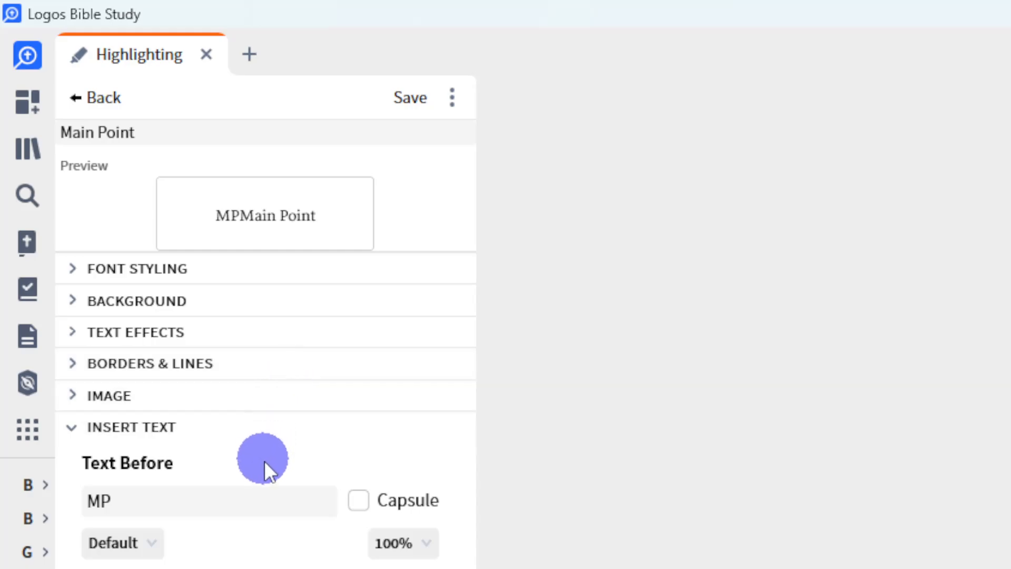
left_click(358, 501)
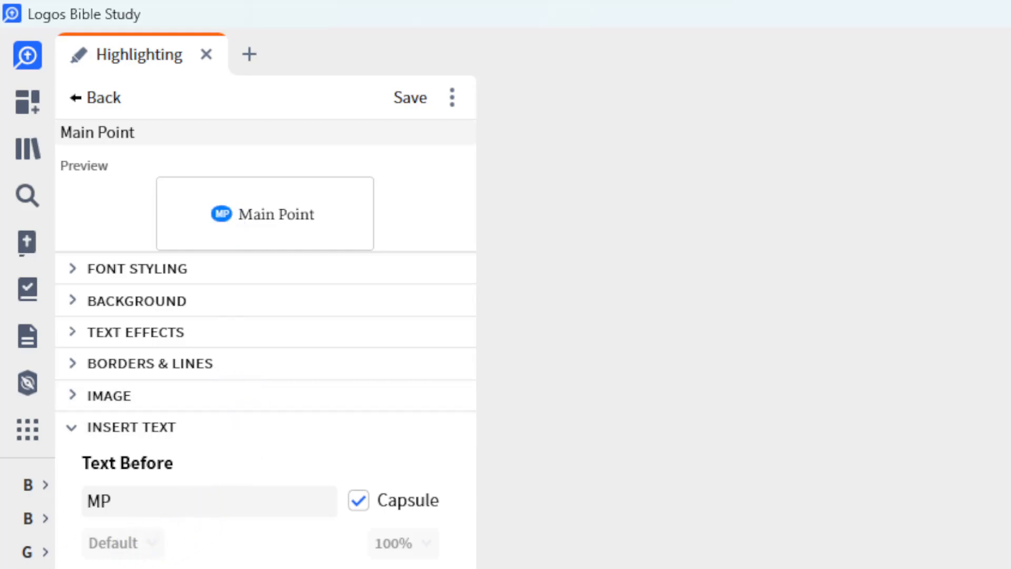
- Try red for the MP capsule and set its color to blue
left_click(112, 568)
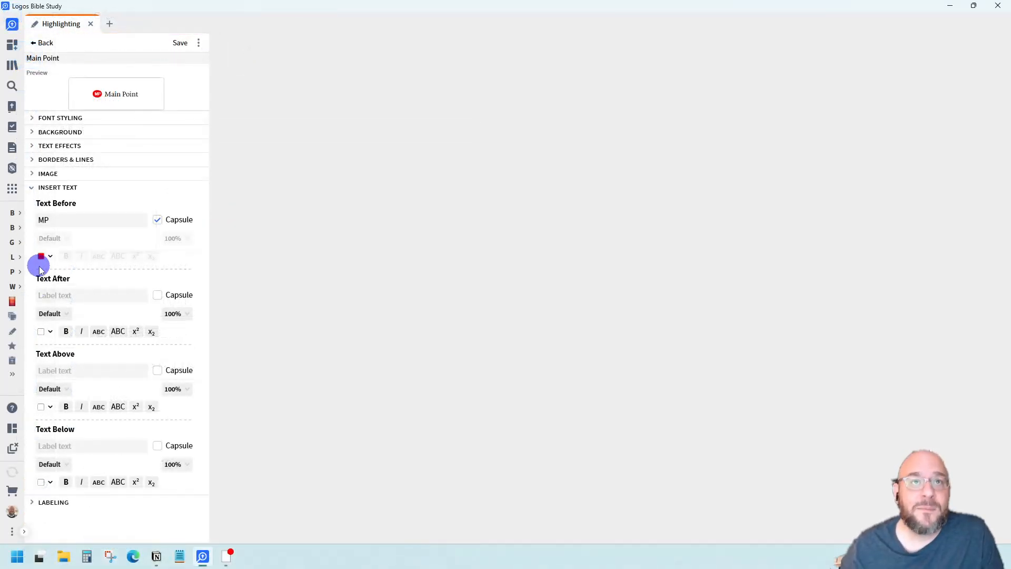
left_click(43, 258)
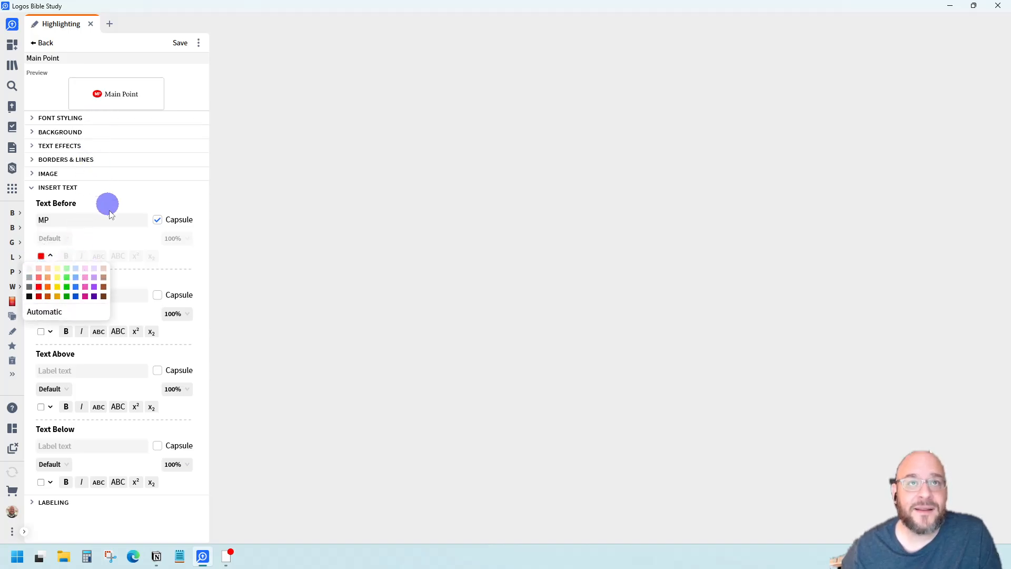
left_click(75, 289)
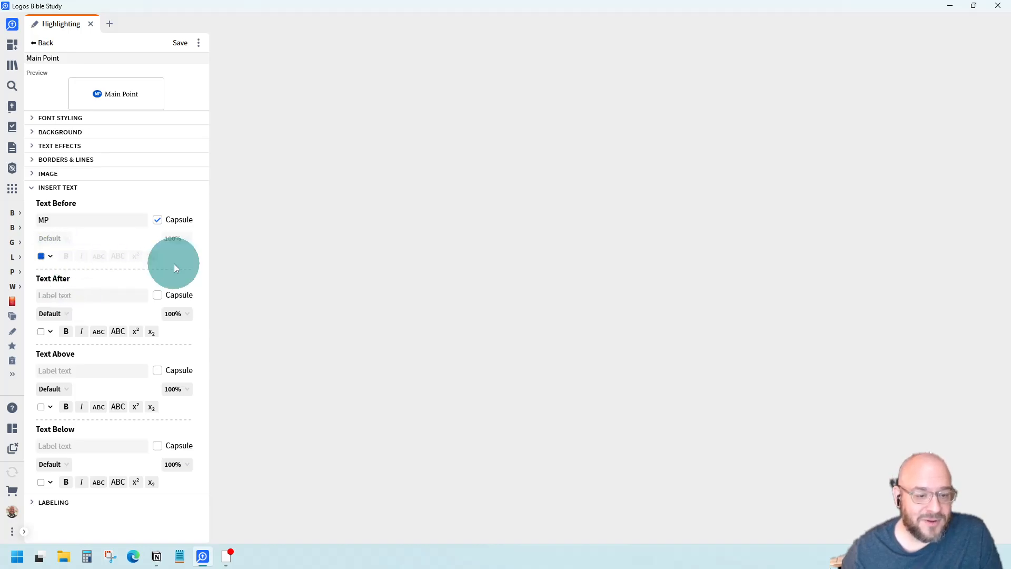
left_click(45, 218)
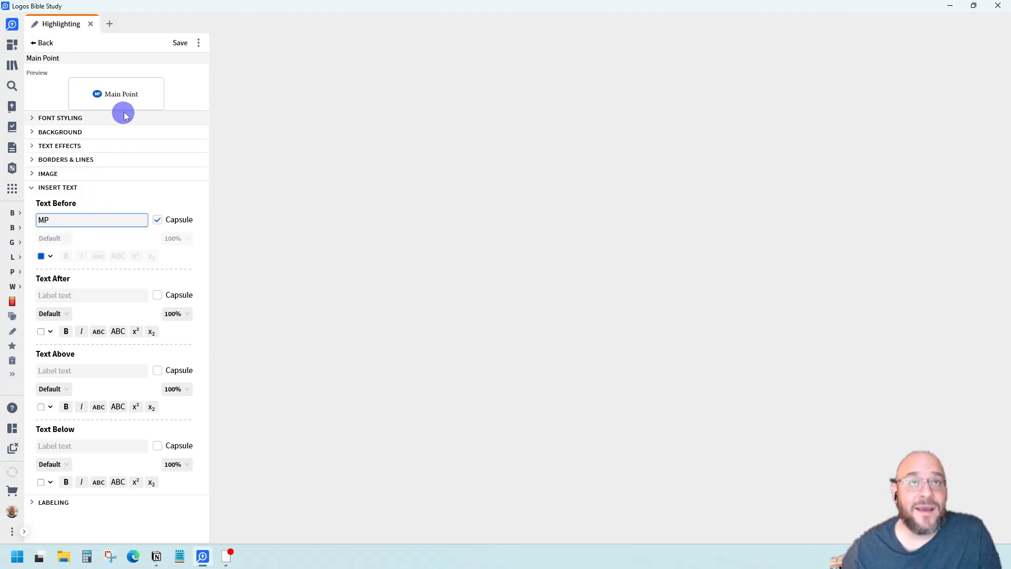
- Review the Main Point style's labeling options
left_click(31, 189)
left_click(31, 203)
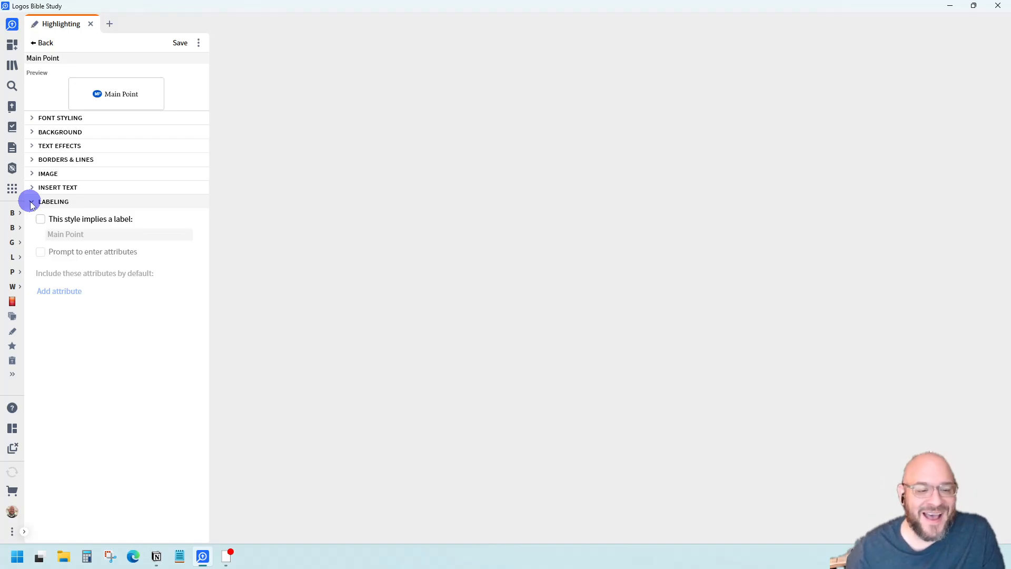
left_click(31, 203)
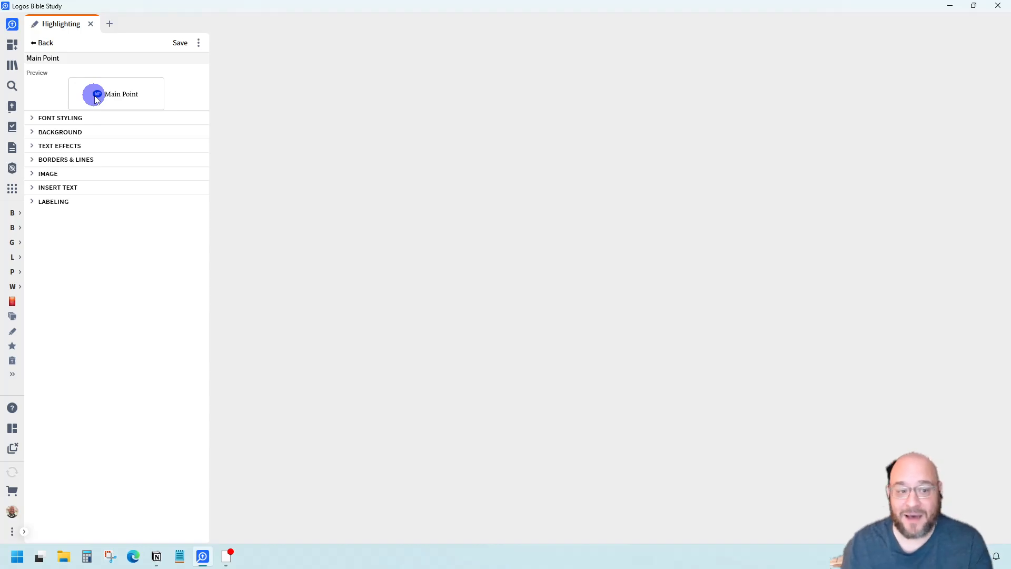
- Set the Main Point style's font color to blue, give it a solid yellow background, and save the style
left_click(32, 134)
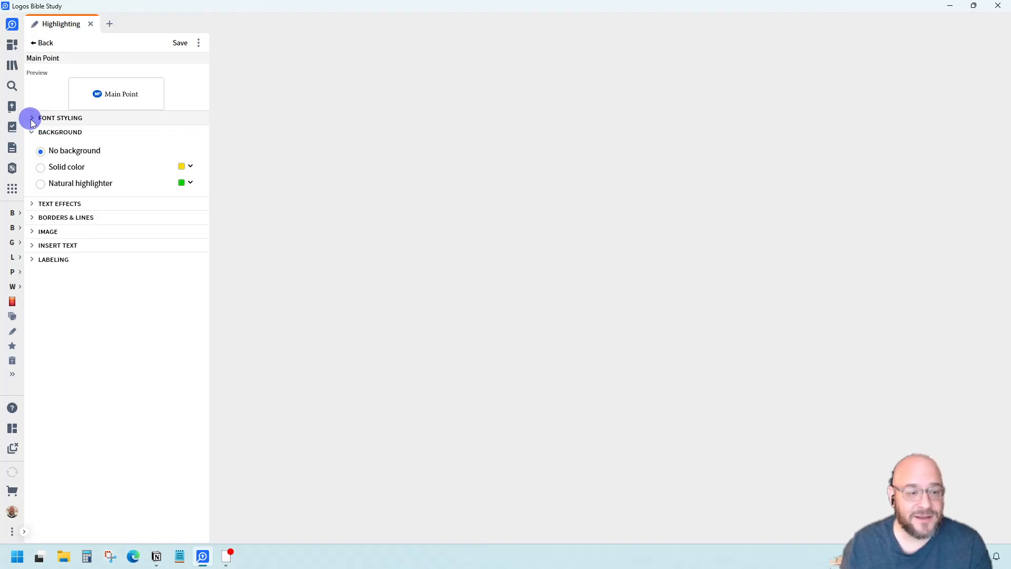
left_click(31, 118)
left_click(42, 154)
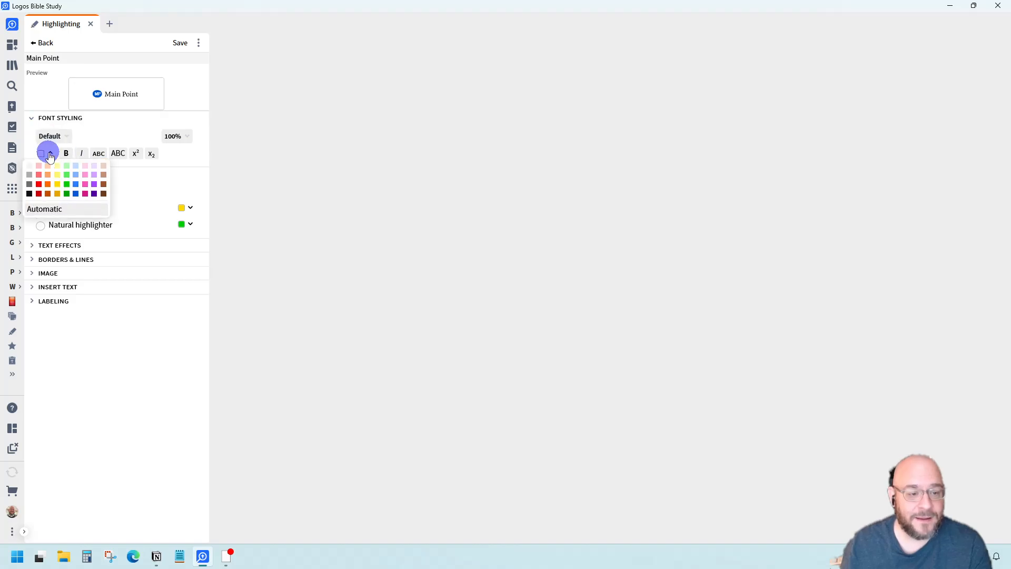
left_click(76, 195)
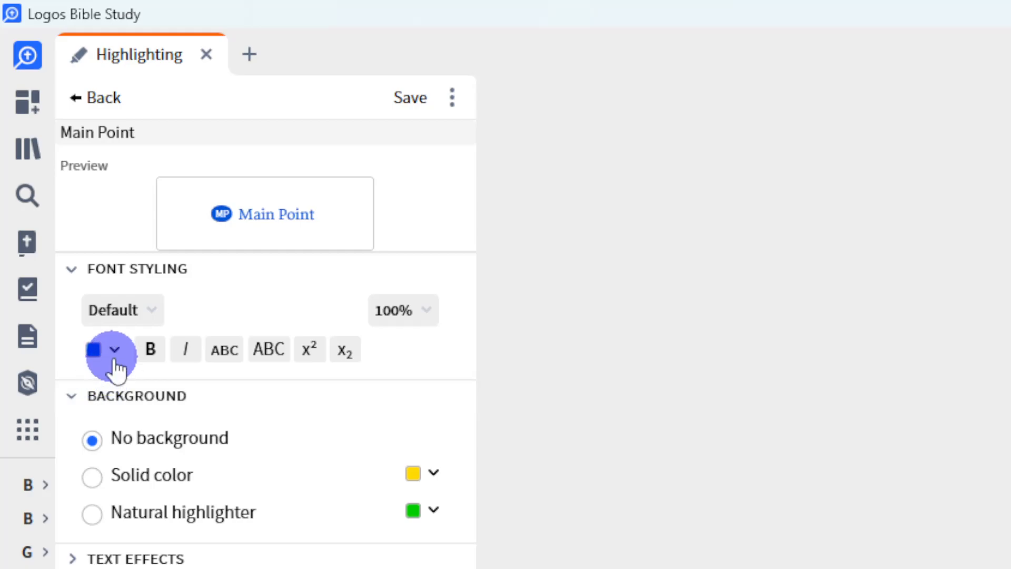
left_click(92, 476)
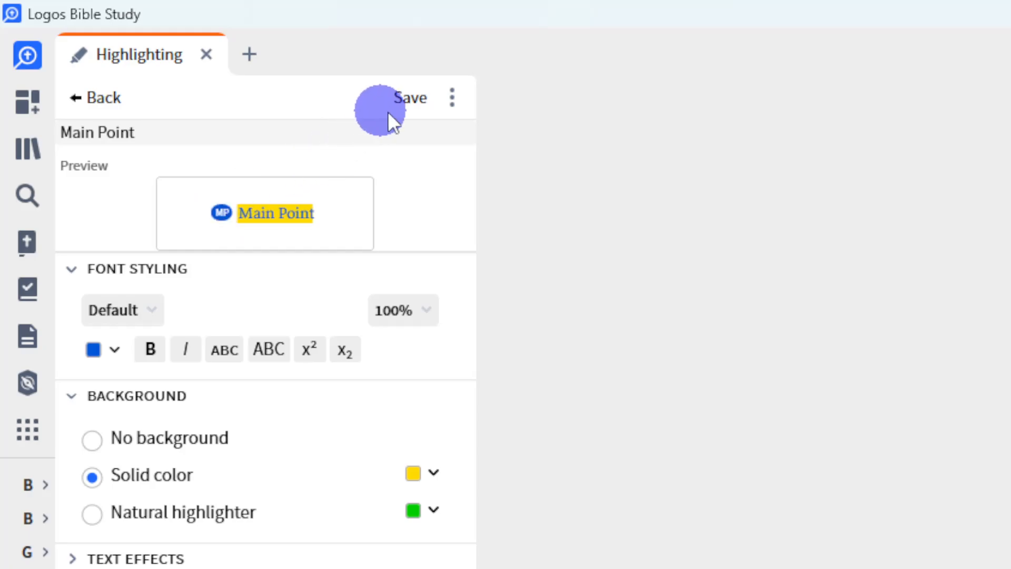
left_click(413, 100)
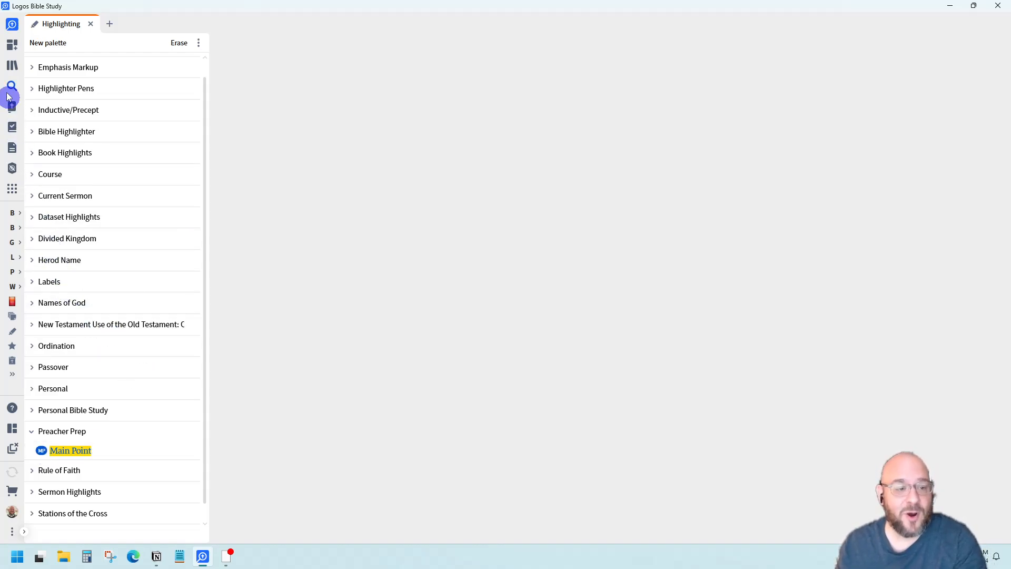
- Open 1 & 2 Chronicles from the library and check the notebook assigned to the Preacher Prep palette
left_click(12, 66)
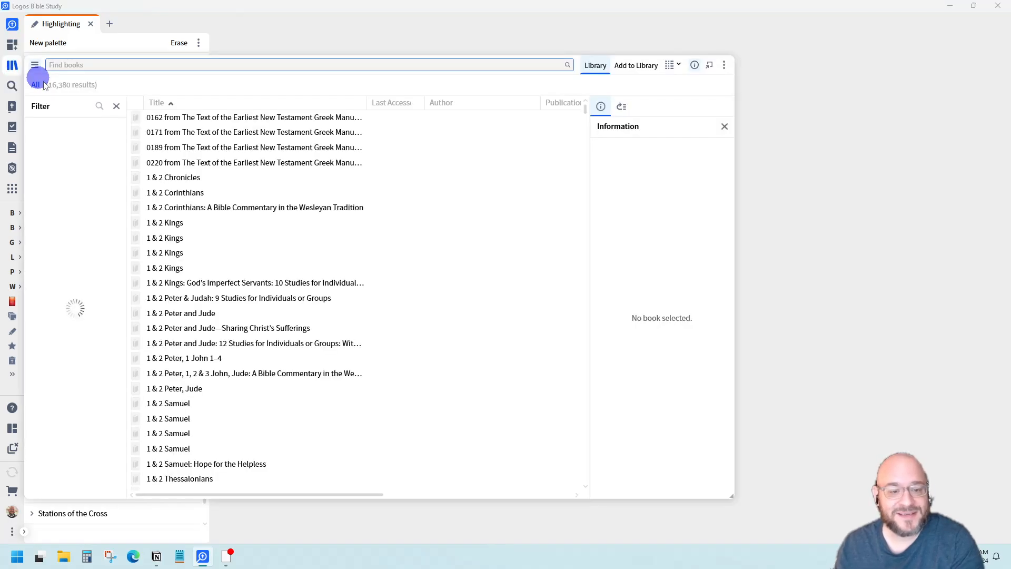
left_click(190, 182)
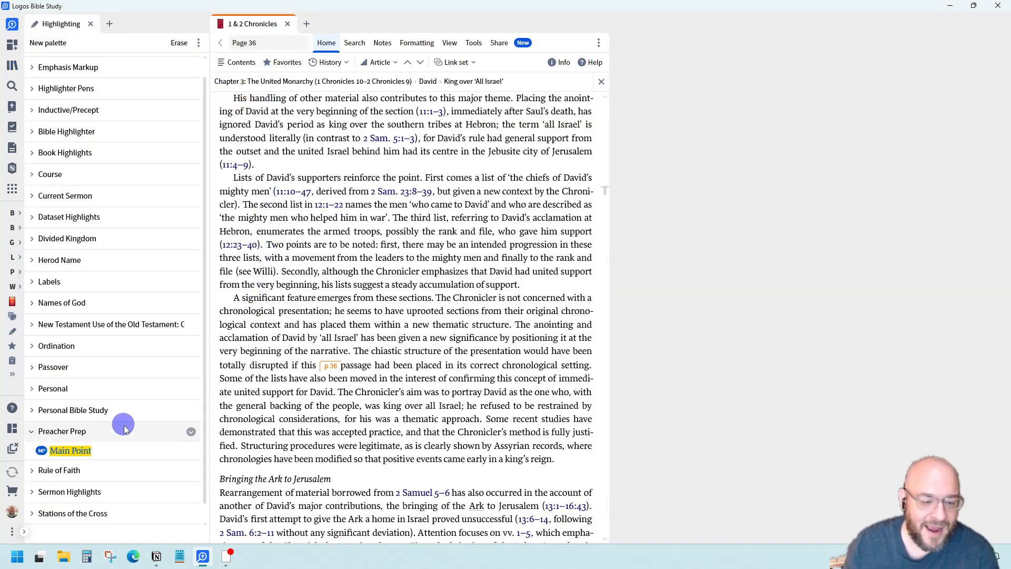
left_click(191, 432)
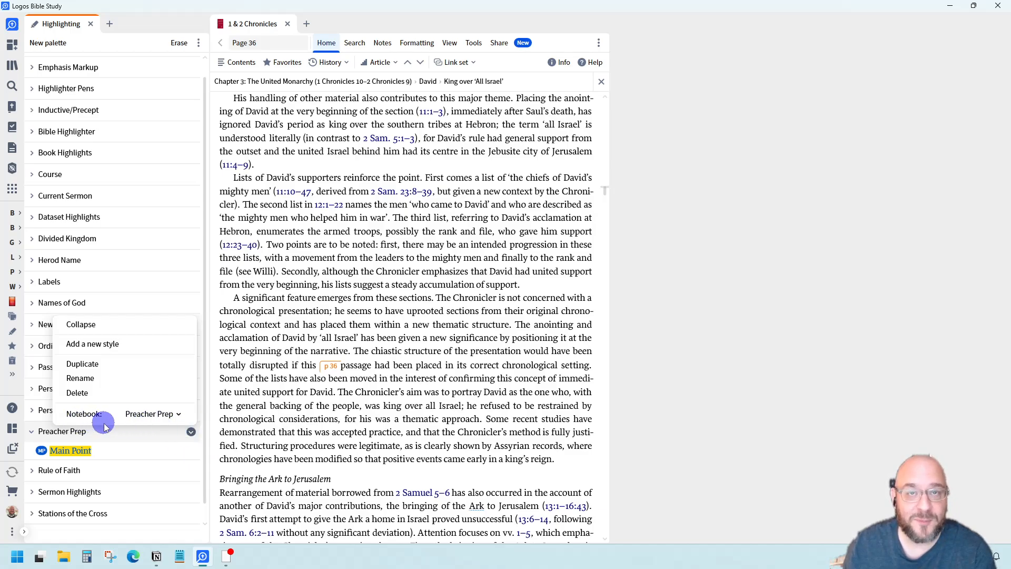
left_click(292, 305)
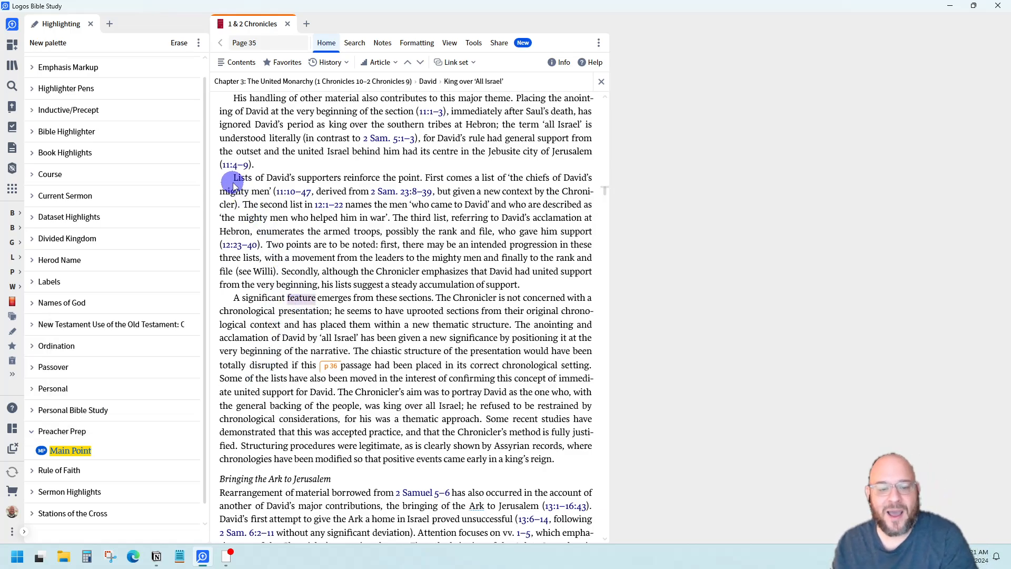
- Review the highlight options offered for the selected paragraph beginning "Lists of David's supporters reinforce the point"
left_click_drag(234, 180, 528, 287)
right_click(528, 287)
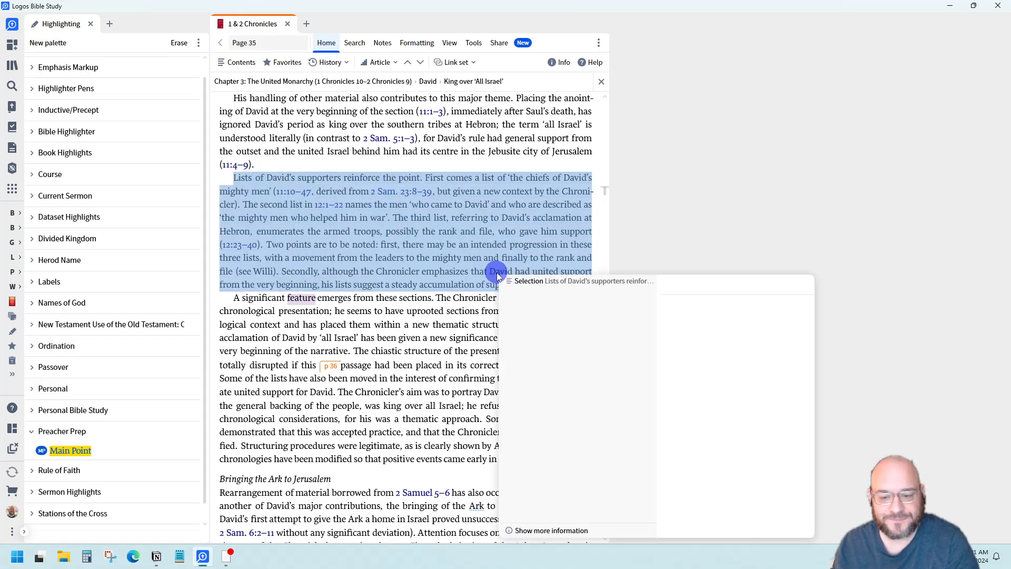
scroll(702, 385, "down", 3)
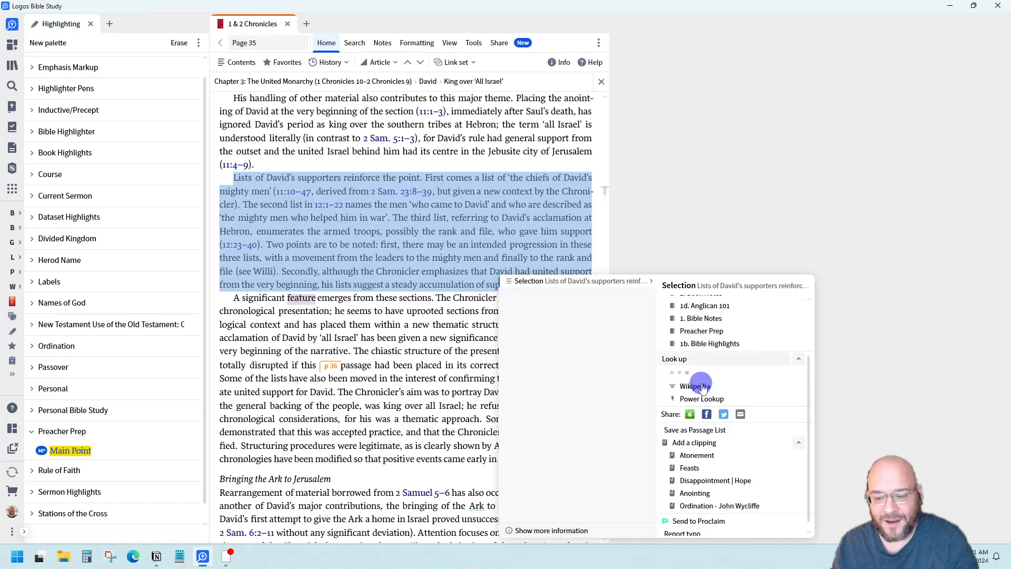
scroll(702, 385, "up", 3)
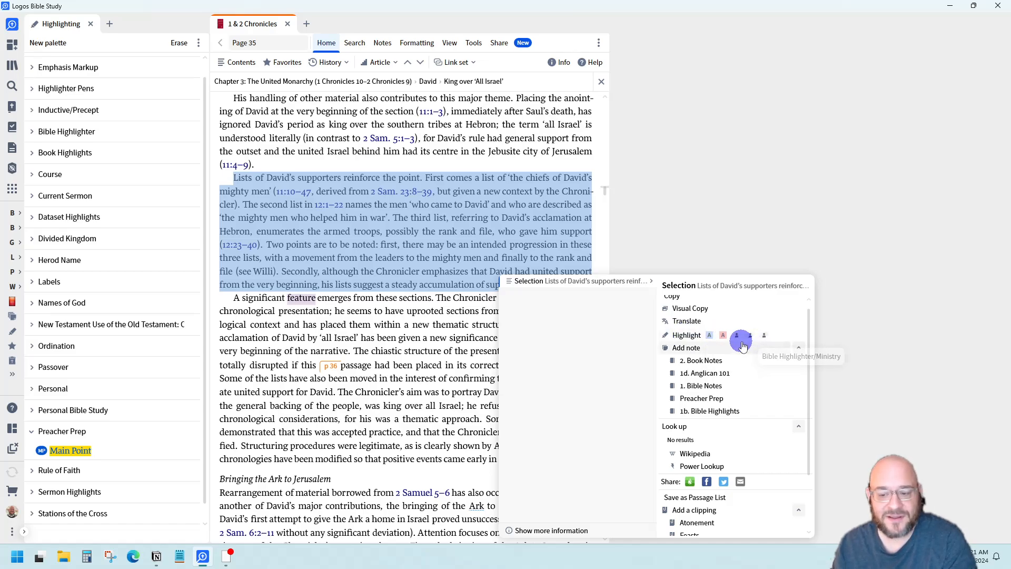
left_click(308, 260)
- Apply the Main Point style to the whole paragraph beginning "Lists of David's supporters reinforce the point"
left_click_drag(234, 177, 522, 283)
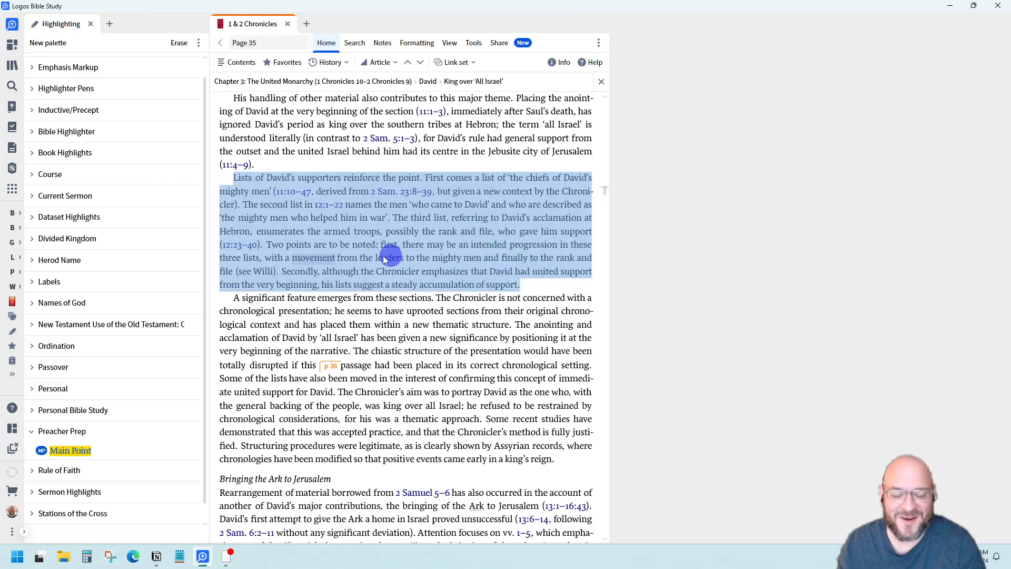
left_click(73, 453)
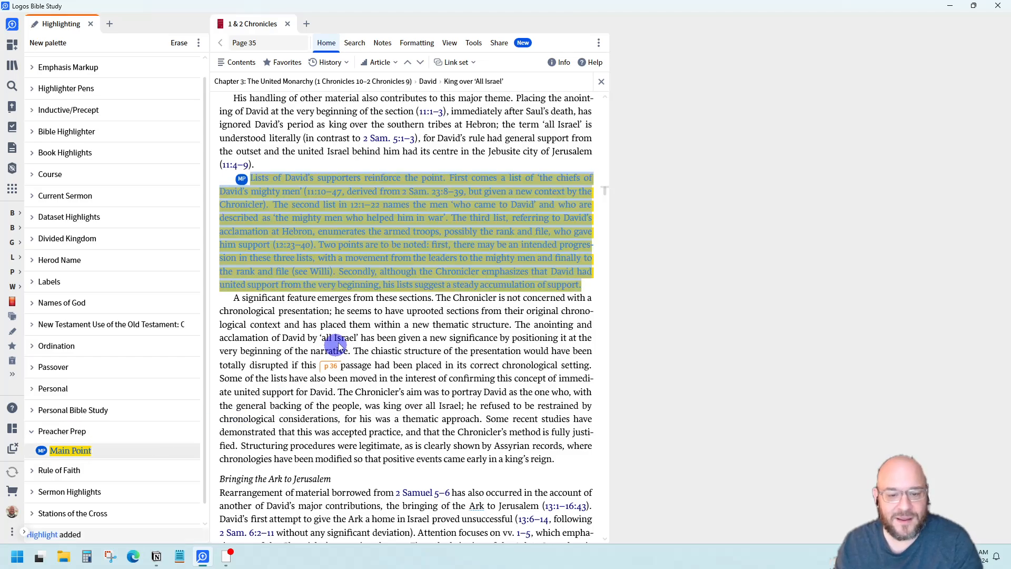
left_click(356, 305)
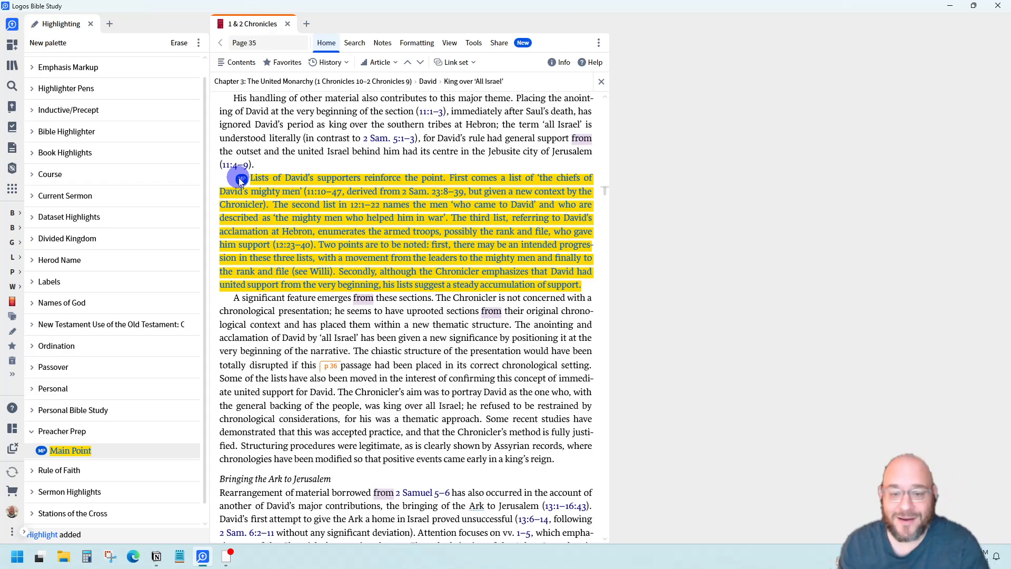
- Open the Preacher Prep notebook in the Notes tool and sort its notes by date created
left_click(13, 190)
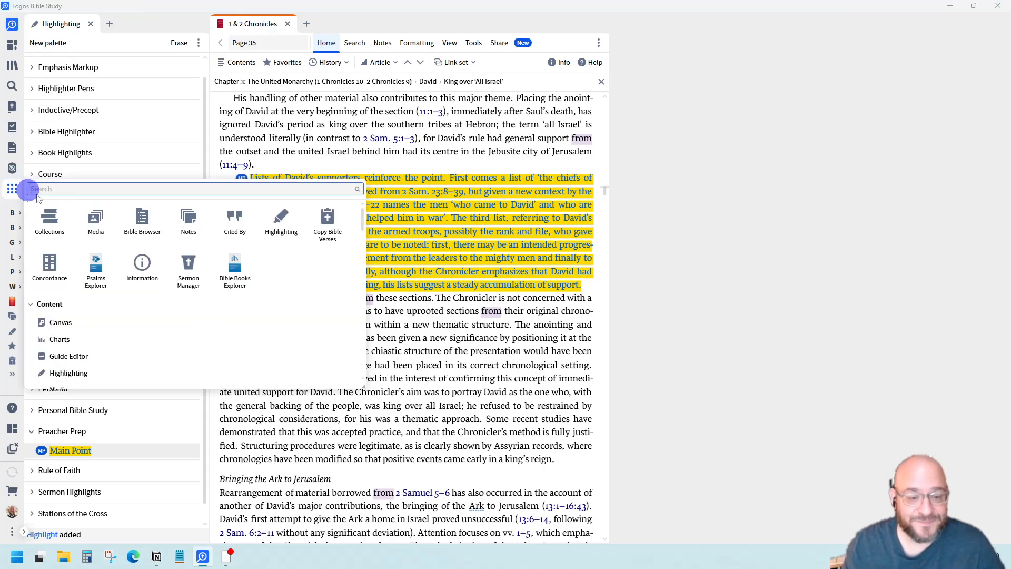
left_click(190, 217)
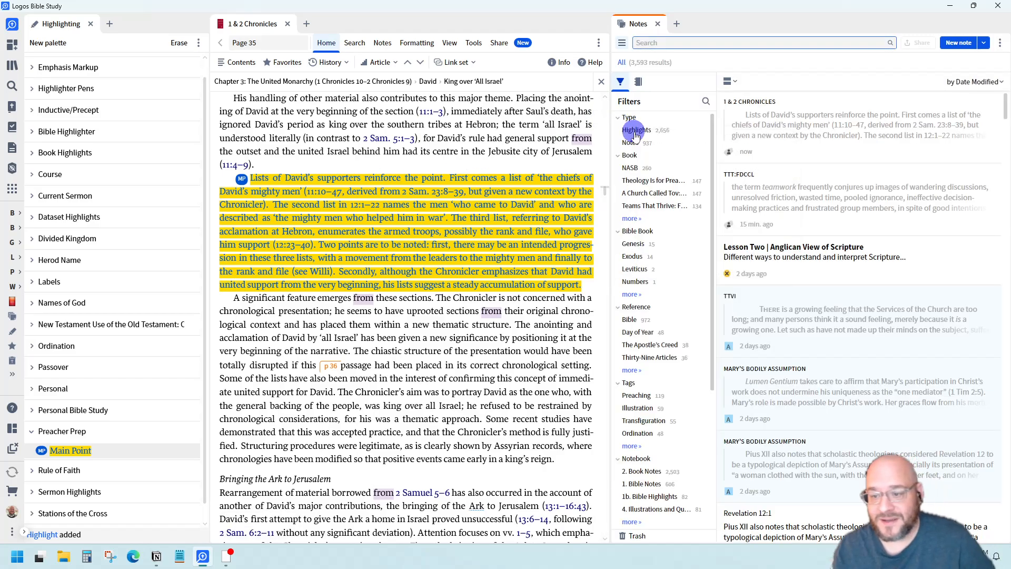
left_click(639, 81)
scroll(654, 181, "down", 5)
scroll(657, 299, "down", 1)
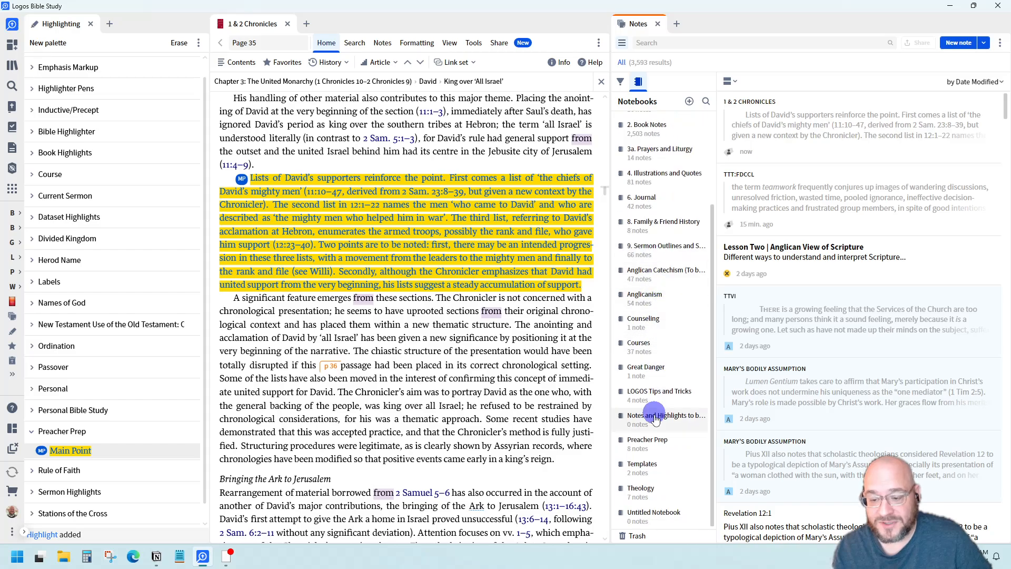
left_click(647, 440)
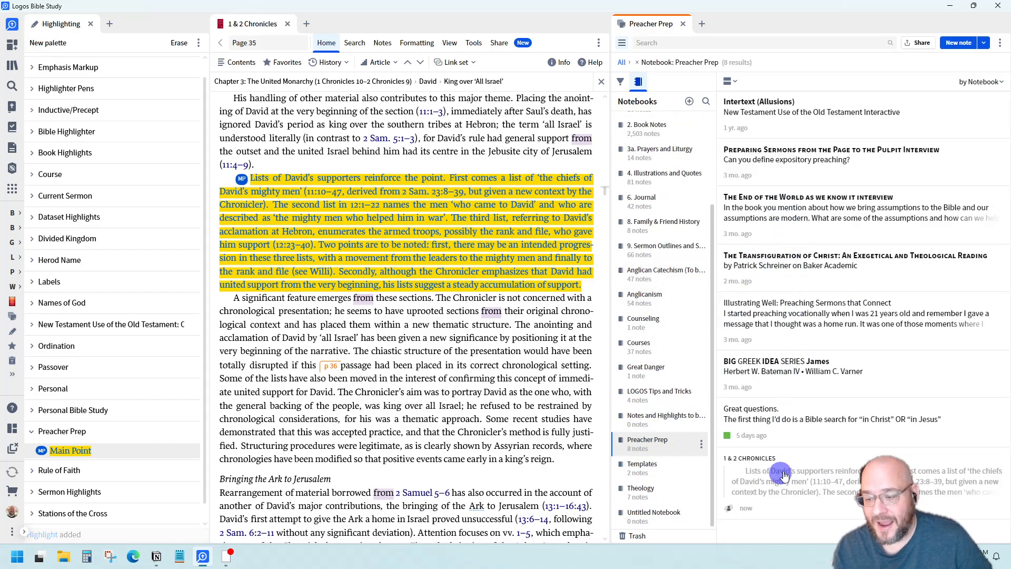
left_click(979, 81)
left_click(968, 98)
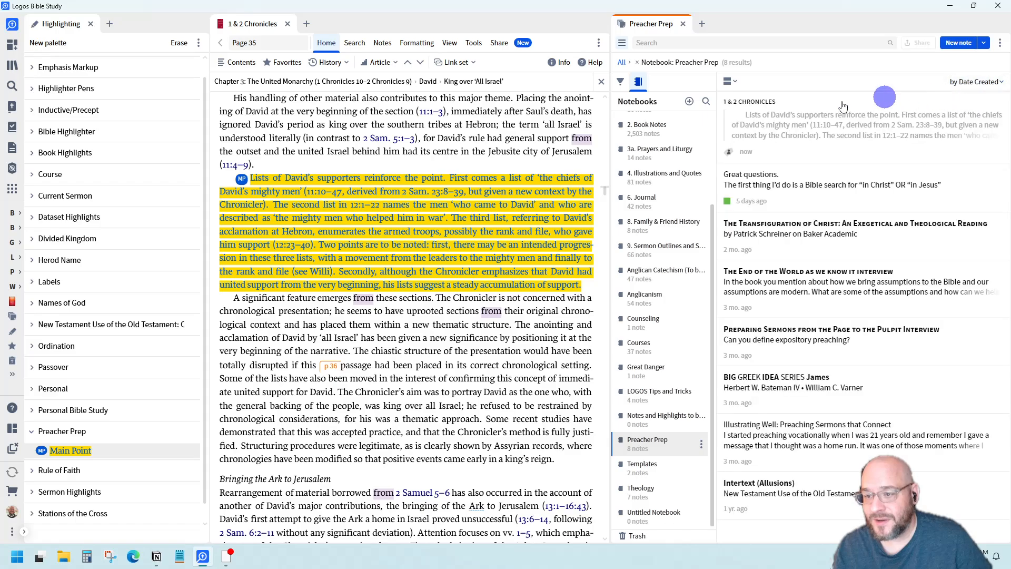
- Add the note text "Hi Everyone!" to the new 1 & 2 Chronicles highlight in the Preacher Prep notebook
left_click(767, 127)
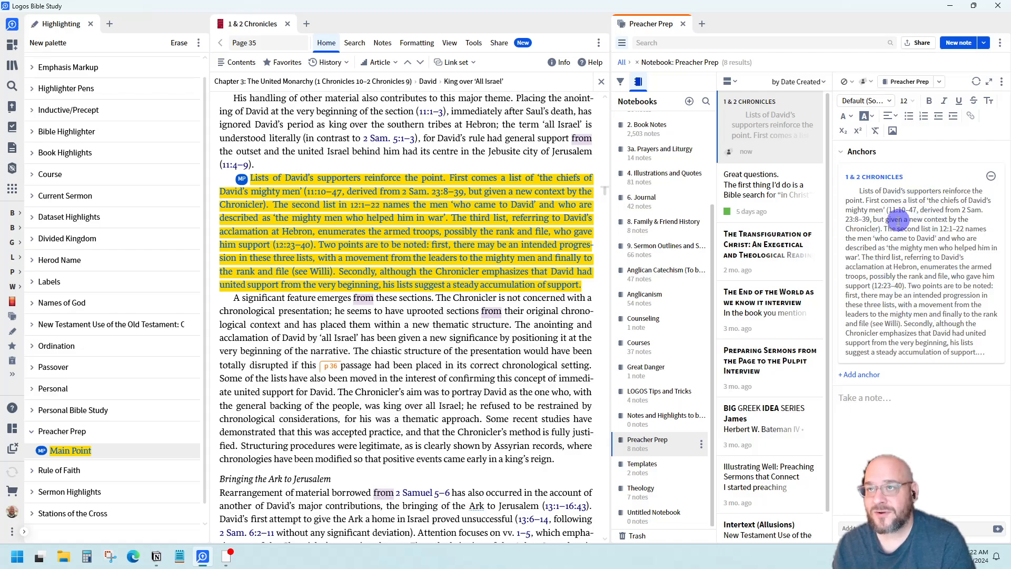
left_click(853, 399)
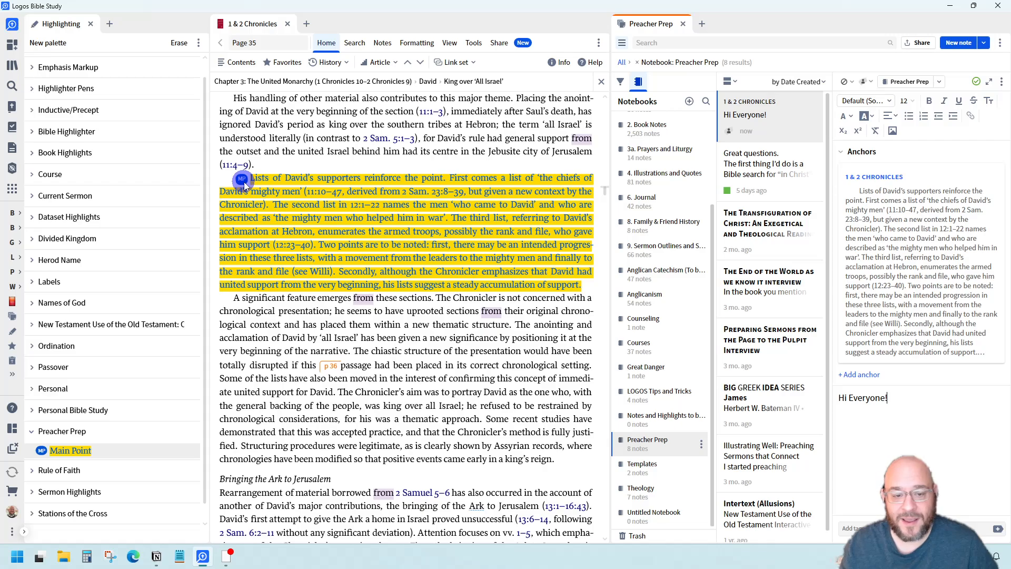
left_click(894, 404)
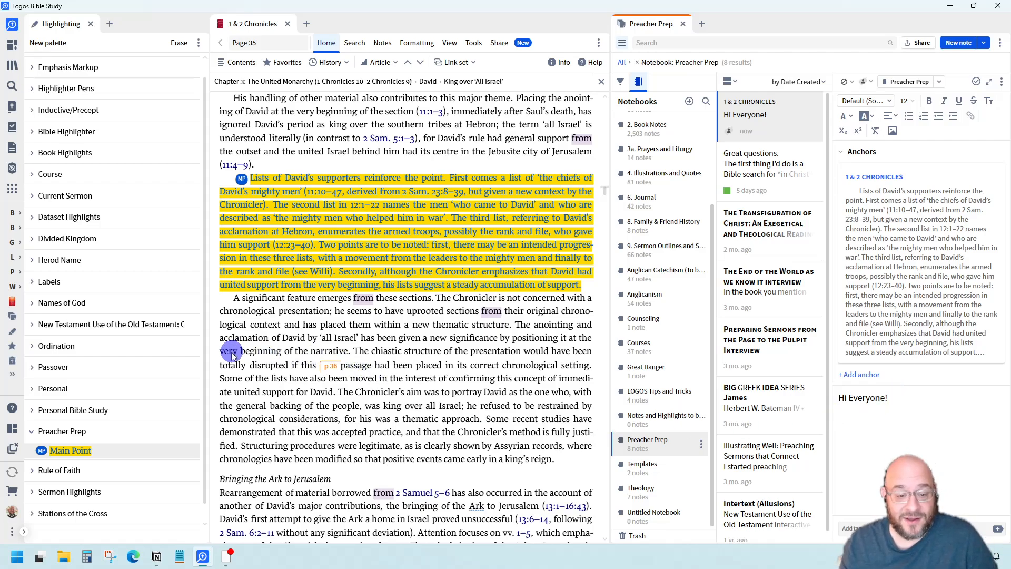
- Narrow the Highlighting panel and assign C as the Main Point style's shortcut key
left_click_drag(204, 355, 142, 360)
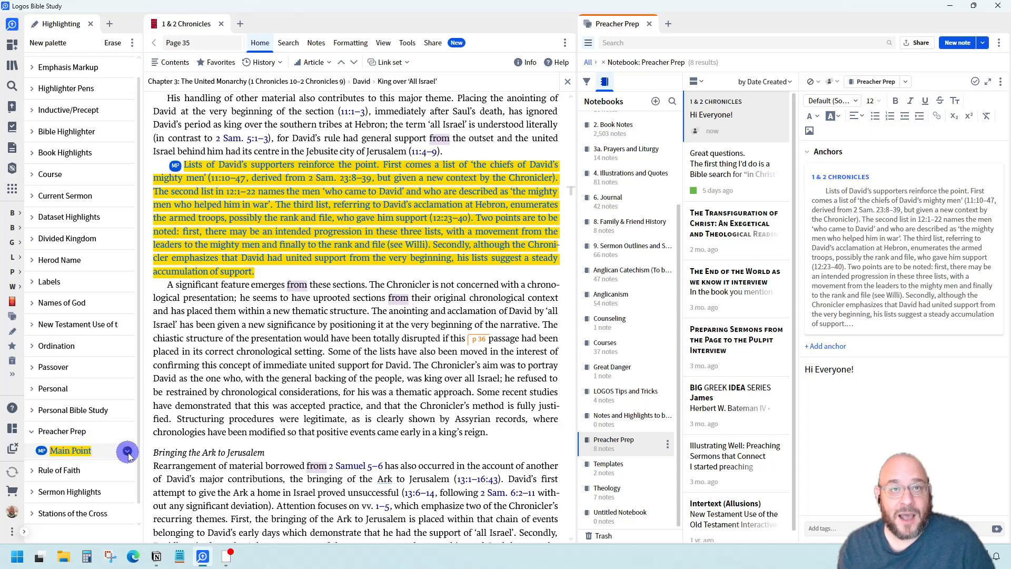
left_click(128, 451)
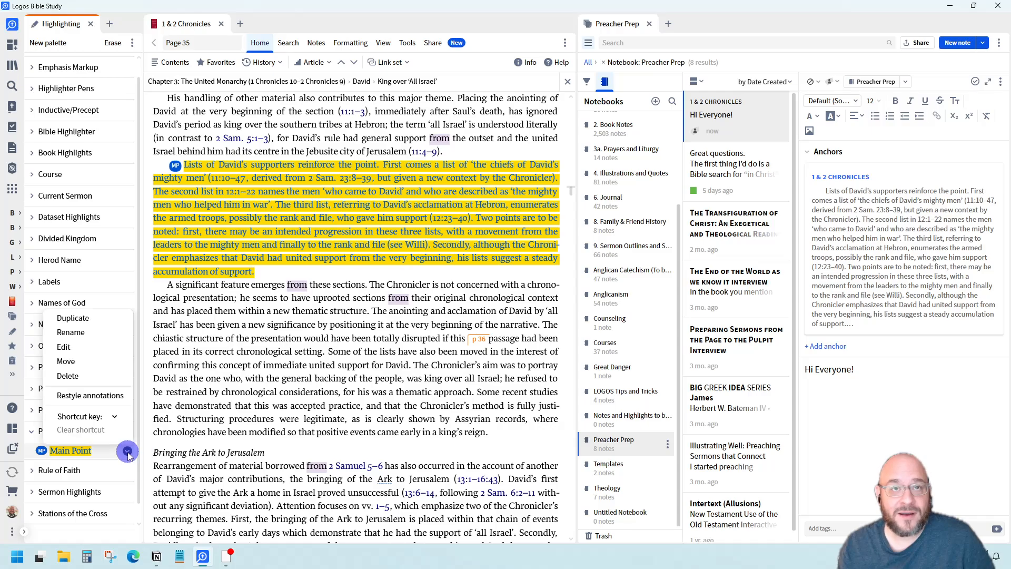
left_click(114, 418)
left_click(165, 313)
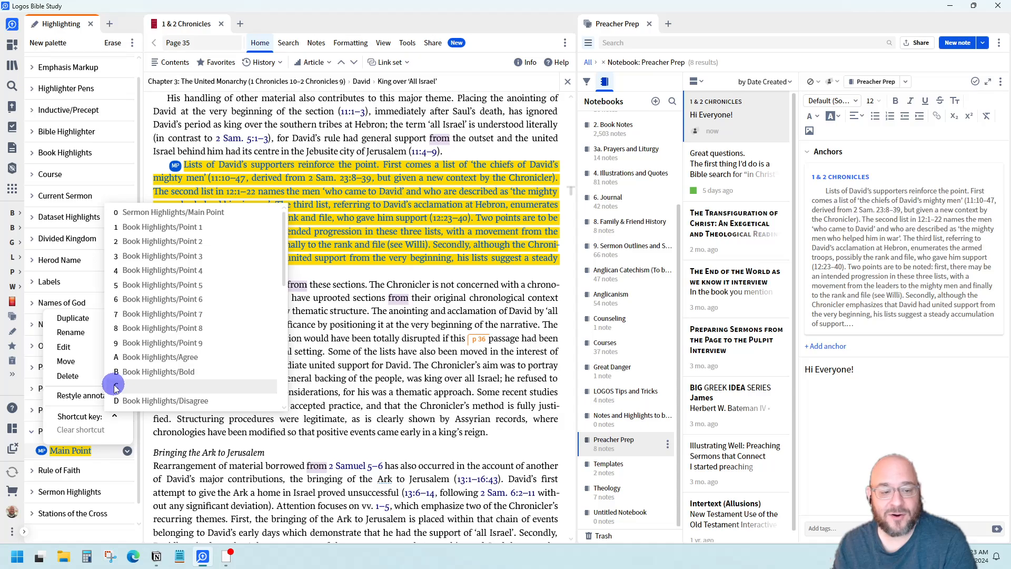
scroll(128, 388, "down", 4)
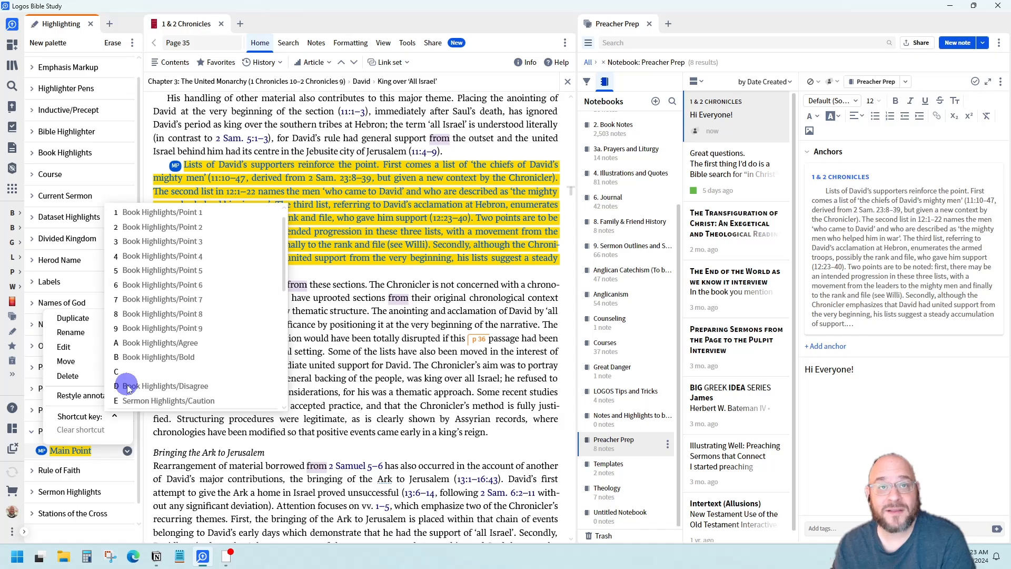
scroll(128, 388, "up", 4)
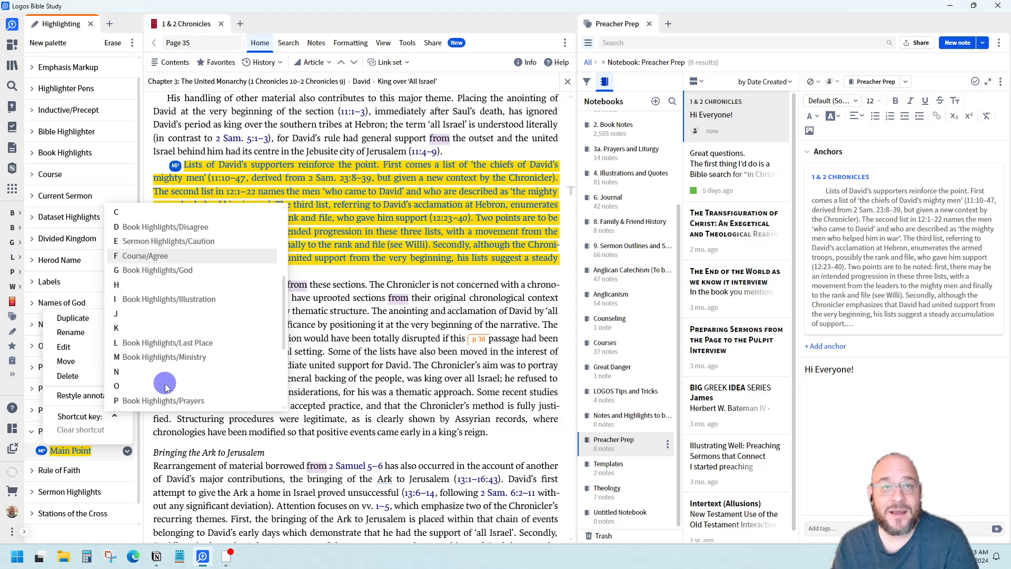
scroll(163, 363, "down", 2)
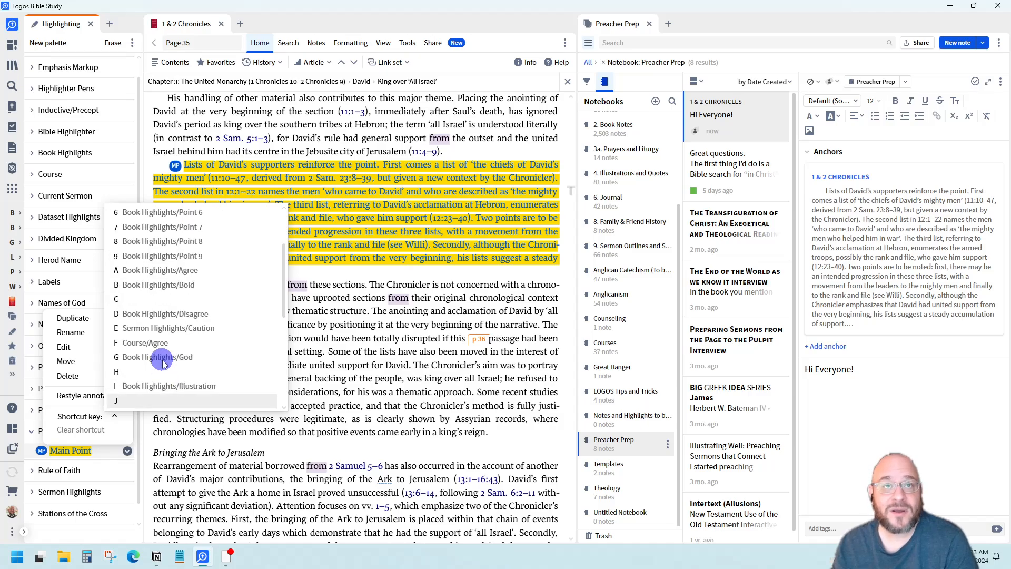
left_click(147, 300)
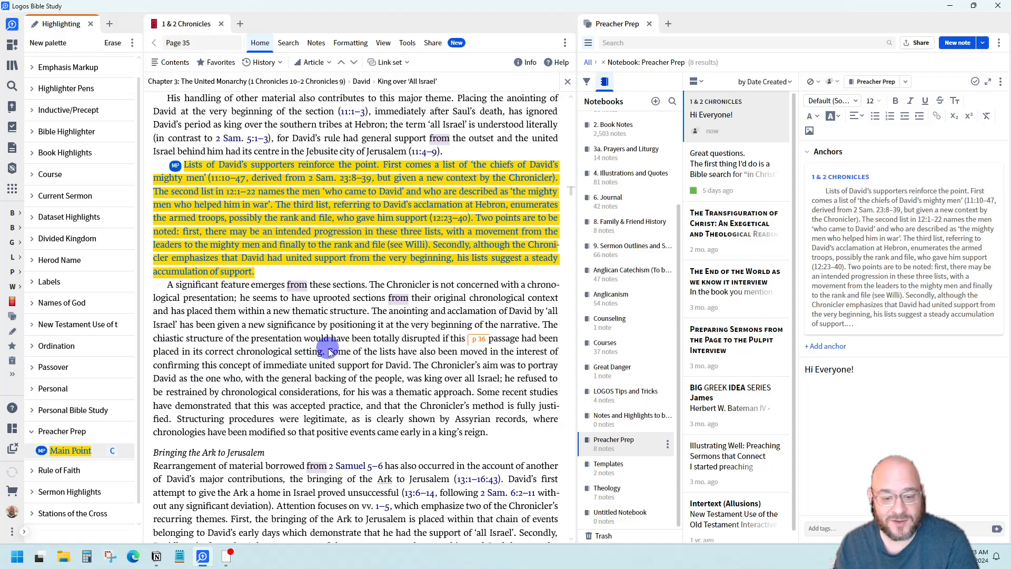
- Apply the Main Point style to the sentence beginning "Some of the lists have also been moved" and open its note
left_click_drag(330, 352, 413, 371)
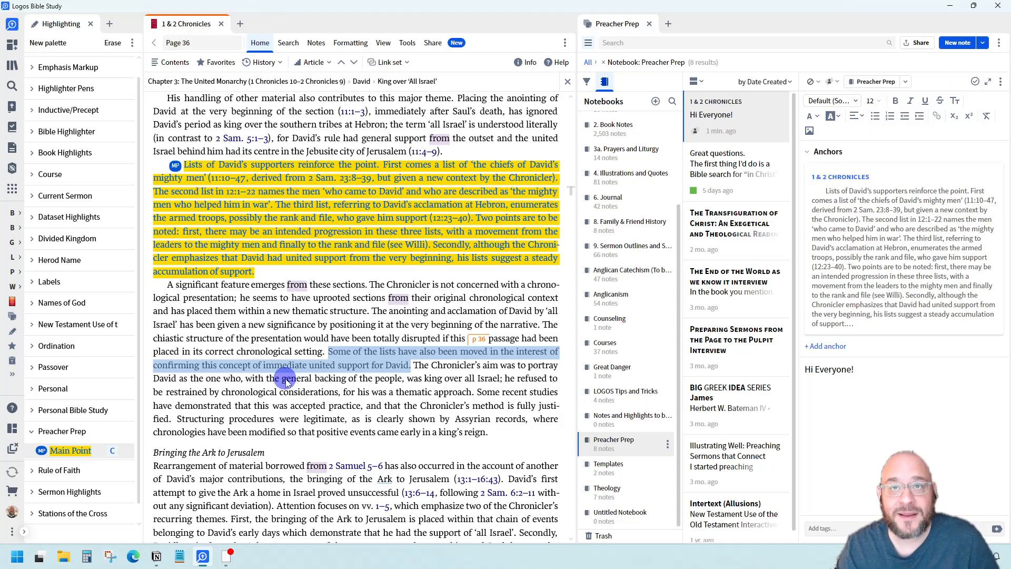
key("c")
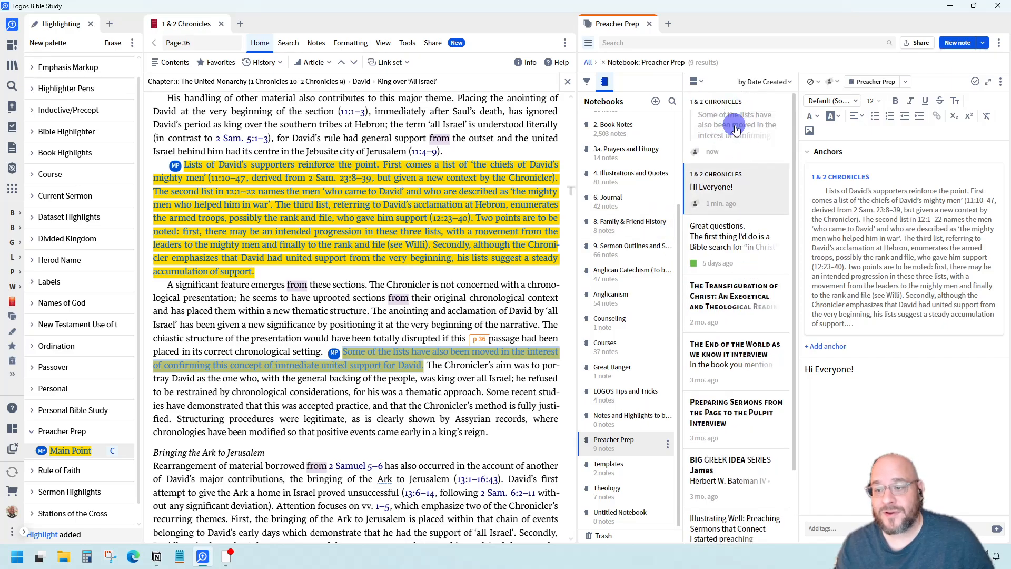
left_click(747, 158)
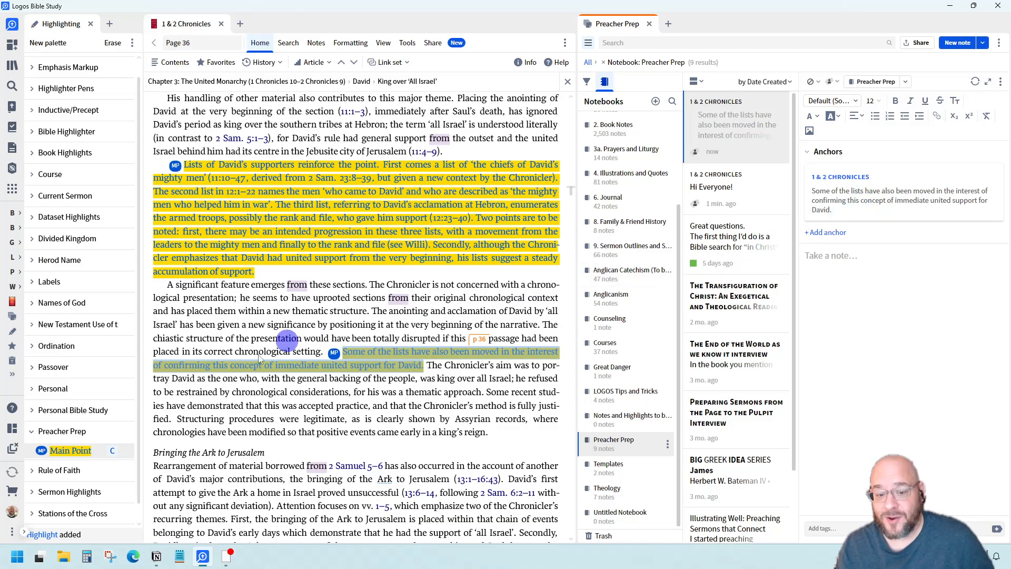
- Close the Highlighting tool and apply the Main Point style to the text from "chronological considerations" through "accepted practice"
left_click(90, 24)
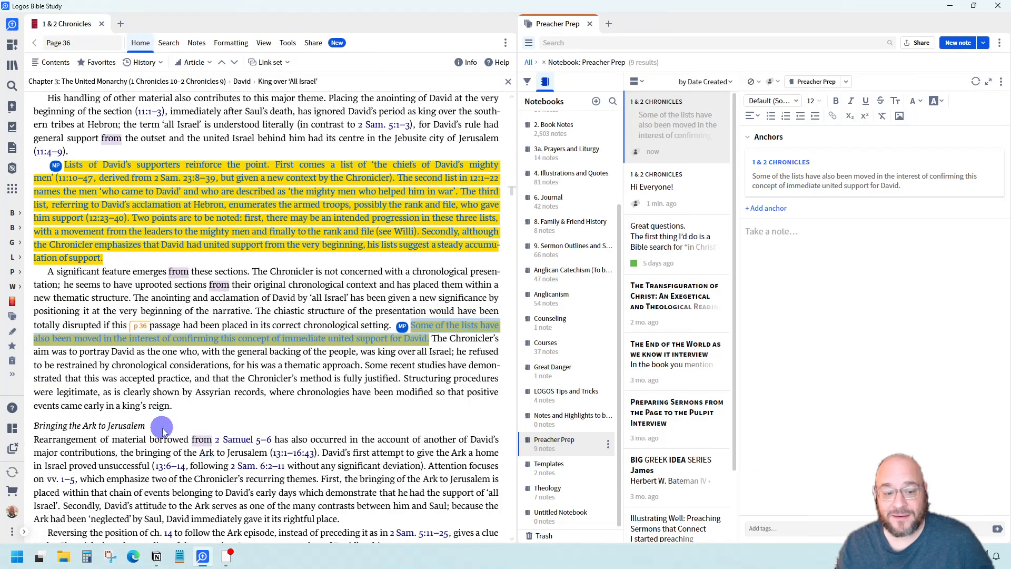
left_click(147, 381)
mouse_move(153, 369)
left_mouse_down()
mouse_move(153, 382)
mouse_move(186, 383)
left_mouse_up()
key("m")
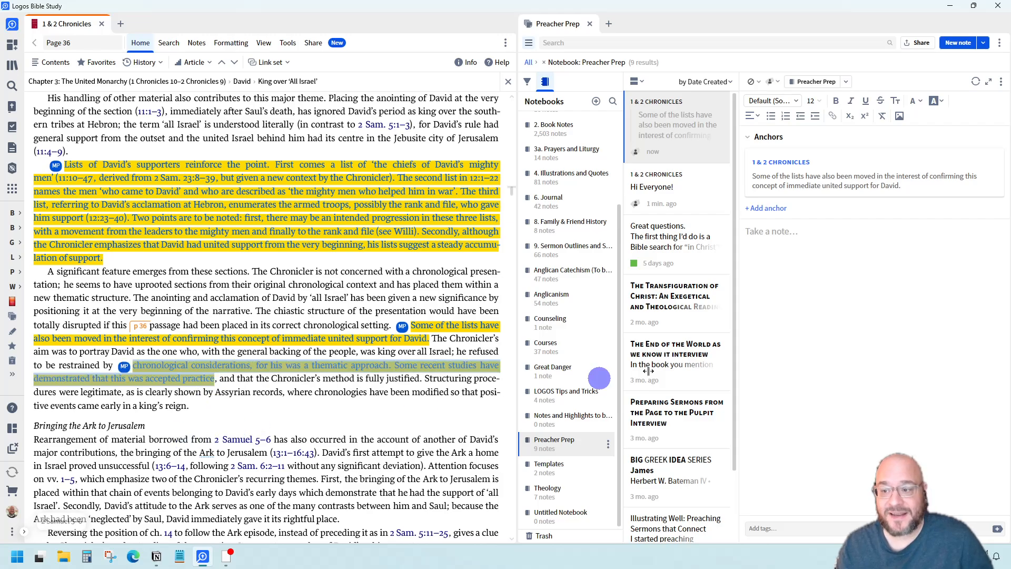
- Delete the three 1 & 2 Chronicles highlight notes from the Preacher Prep notebook
left_click(675, 117)
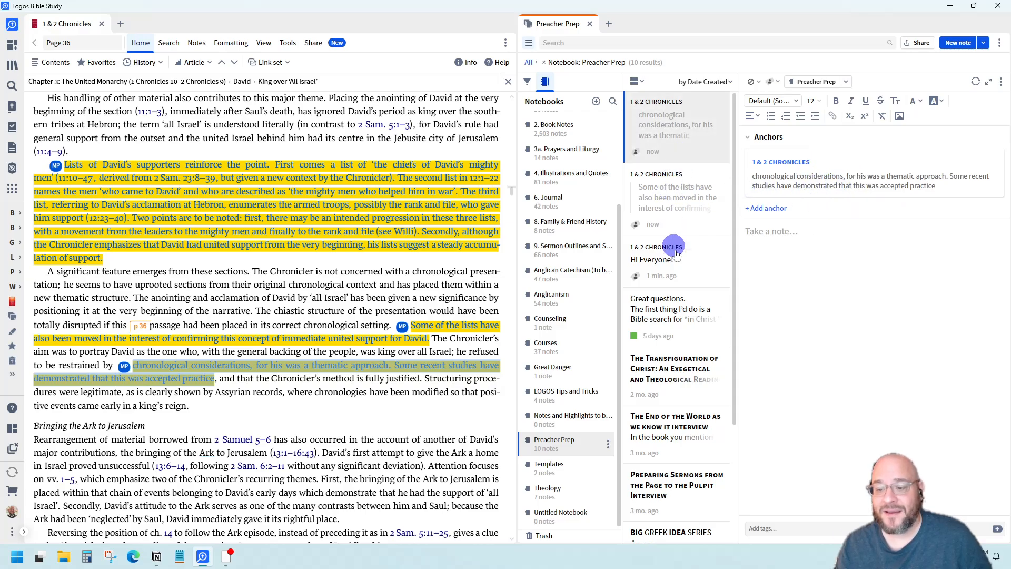
left_click(677, 274, "shift")
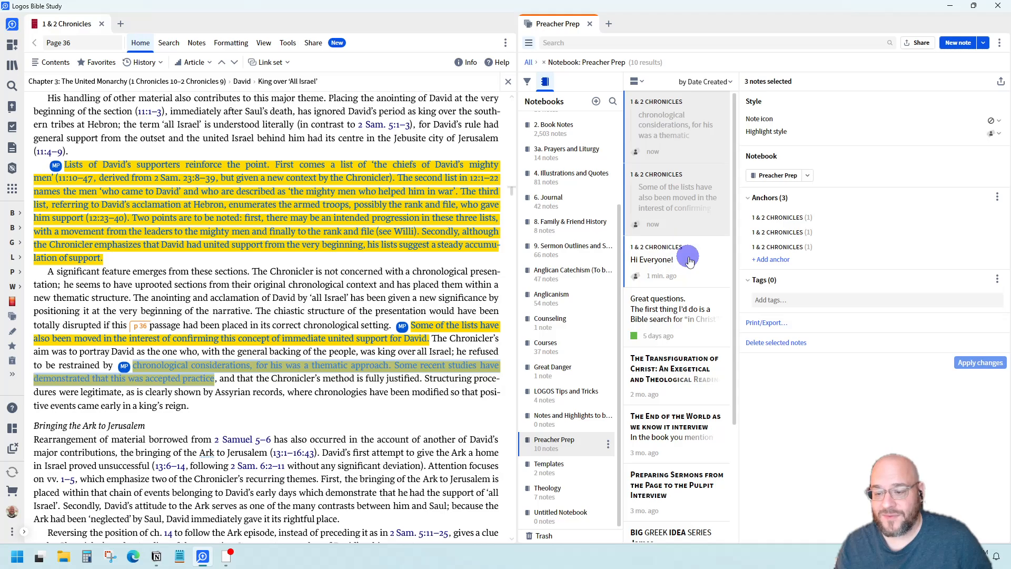
left_click(775, 342)
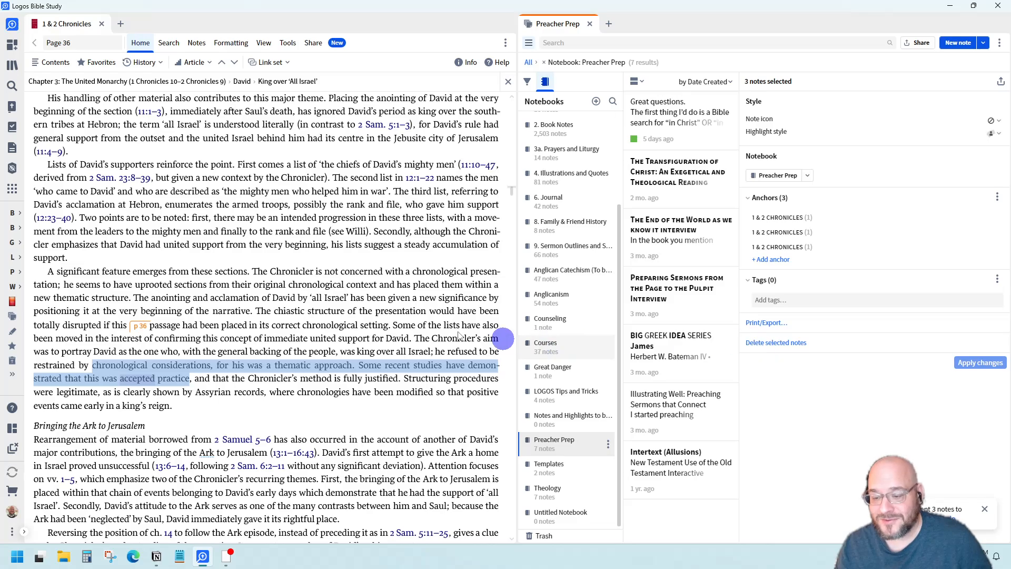
- Apply the Main Point style to the text from "A significant feature emerges" through "new thematic structure" and open its note
left_click(49, 274)
left_click_drag(49, 275, 133, 300)
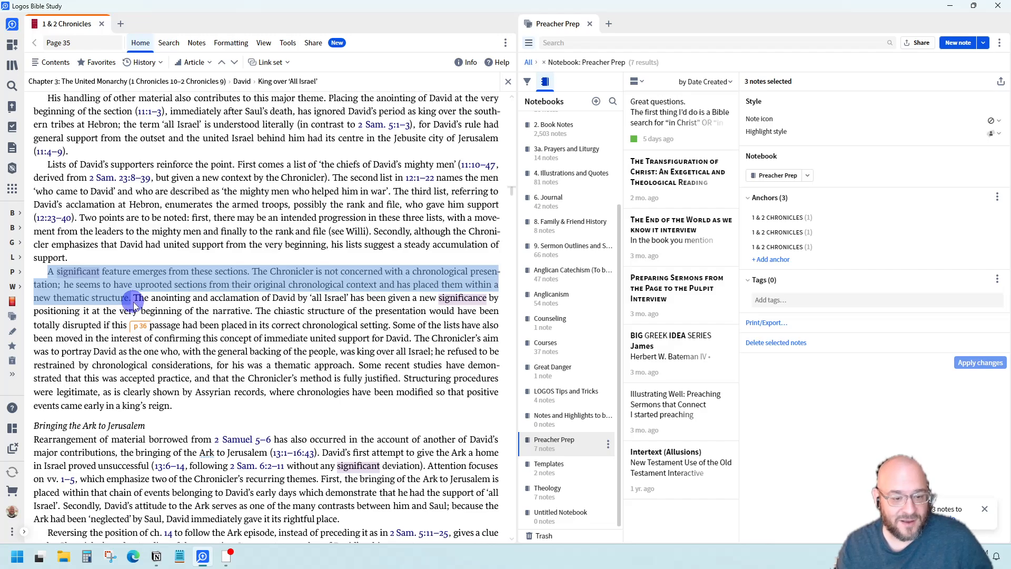
key("m")
left_click(164, 233)
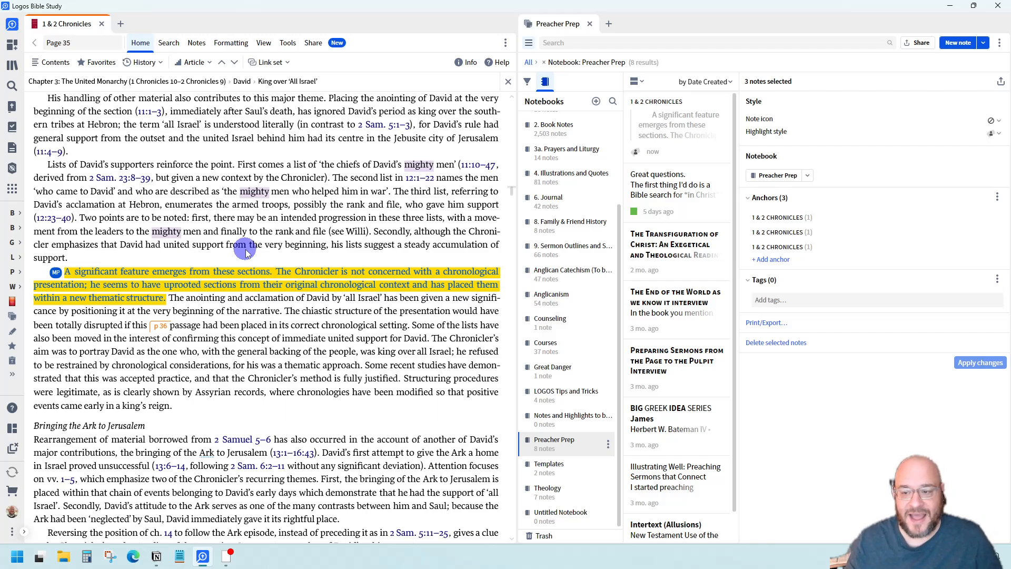
left_click(667, 133)
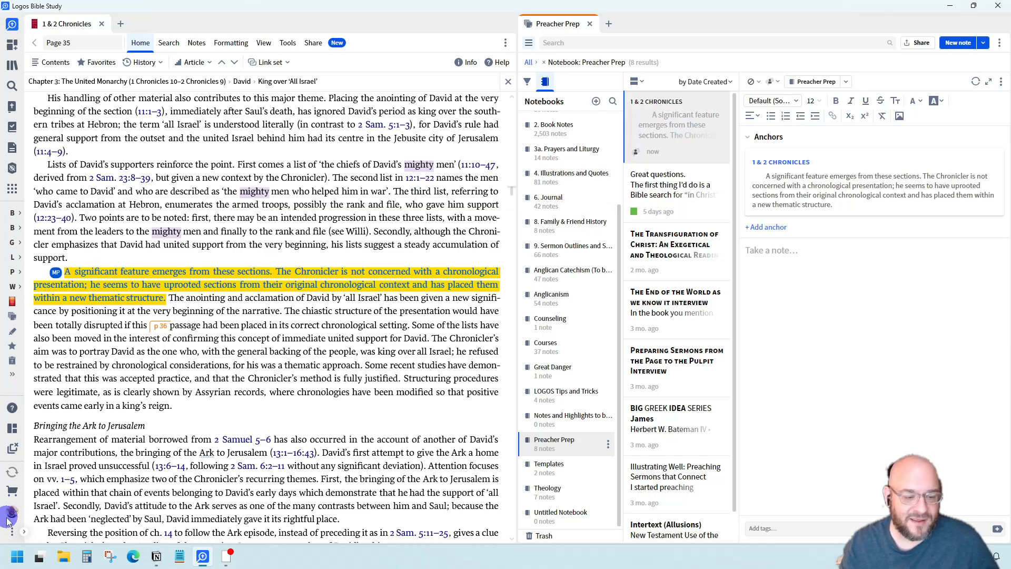
- Close all open panels and open a new search set to Books
left_click(14, 452)
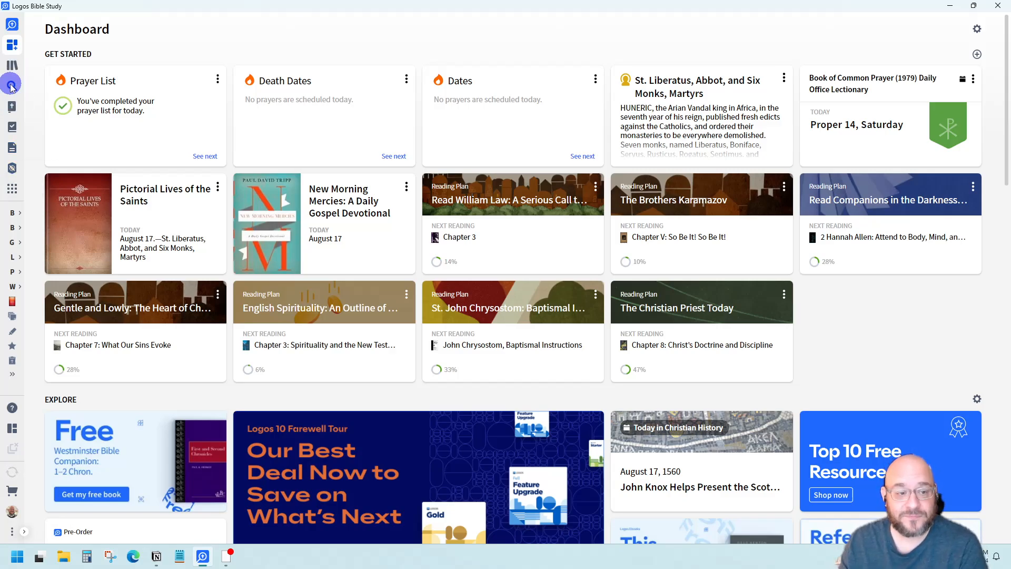
left_click(11, 86)
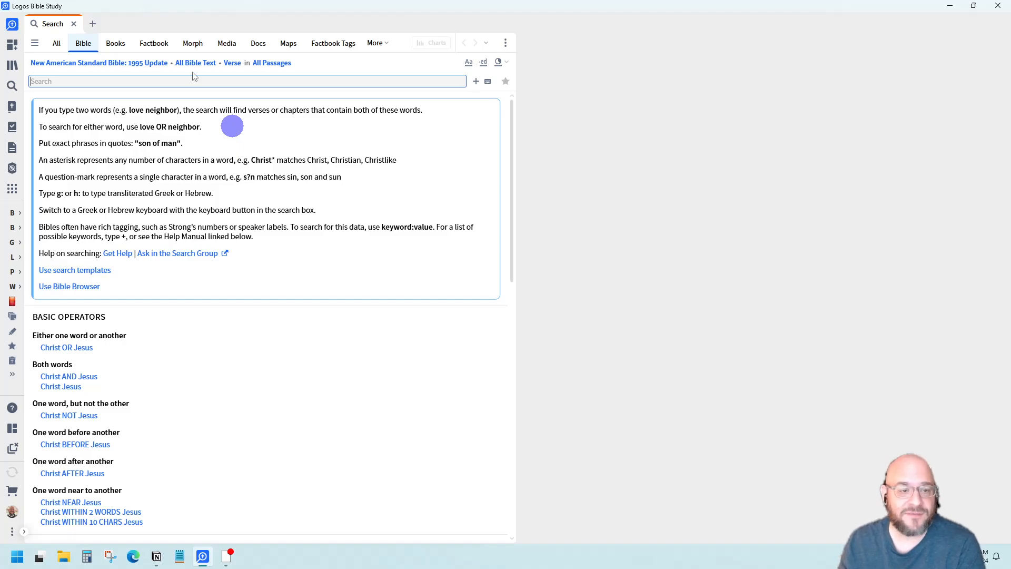
left_click(116, 44)
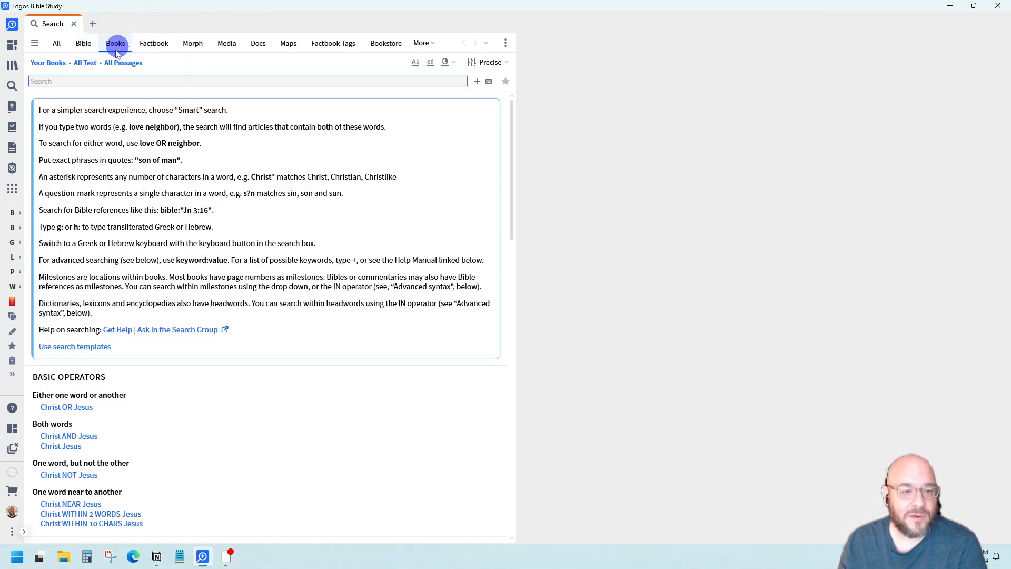
- Begin the Books search query with the Highlight keyword
left_click(62, 79)
left_click(53, 82)
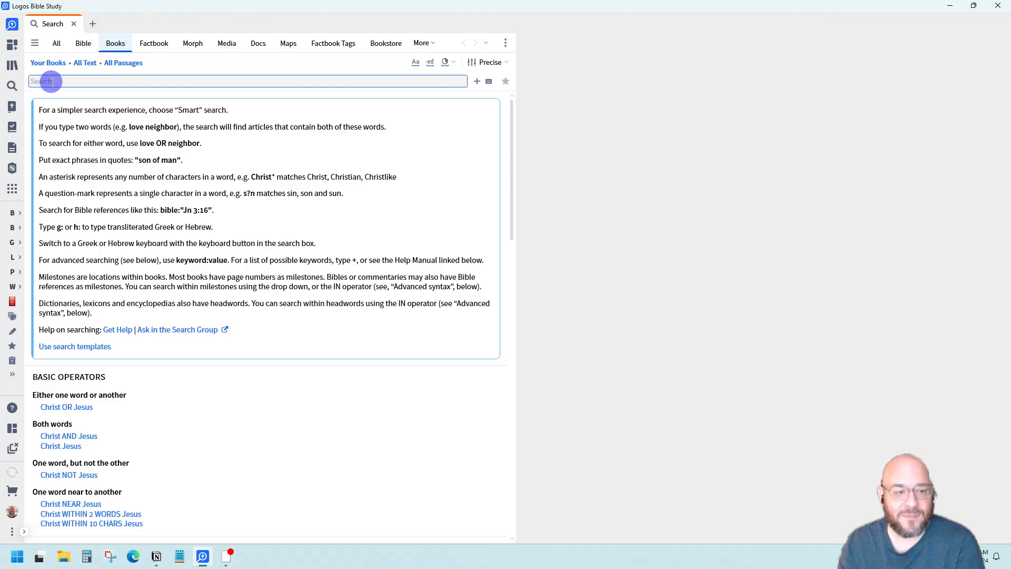
type("highlight")
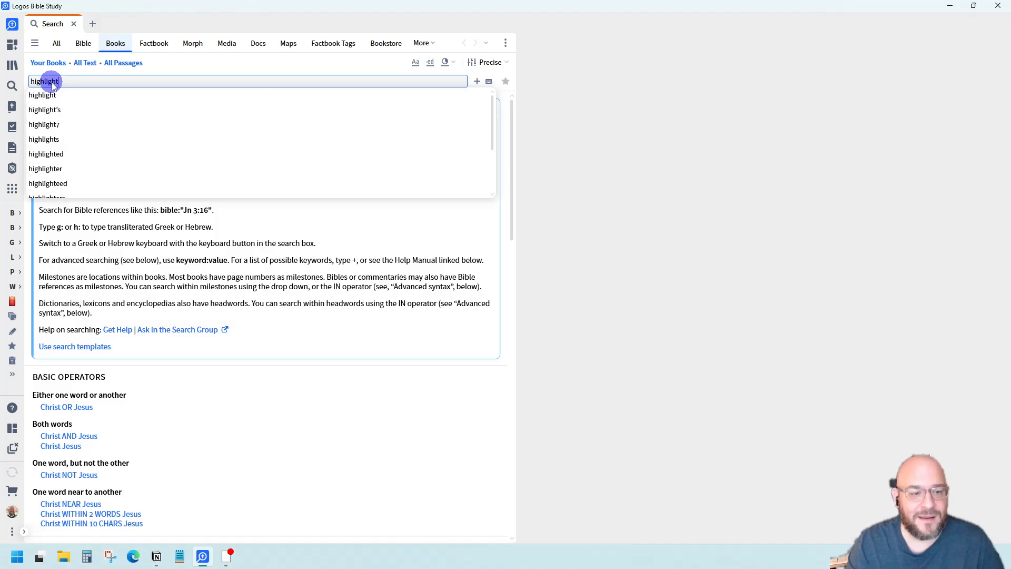
scroll(72, 102, "down", 3)
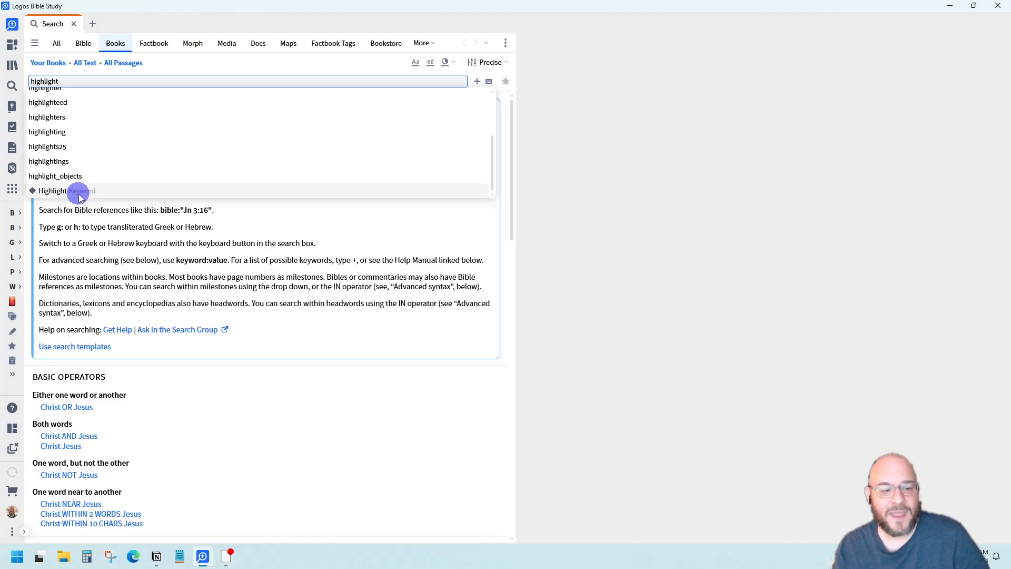
left_click(79, 192)
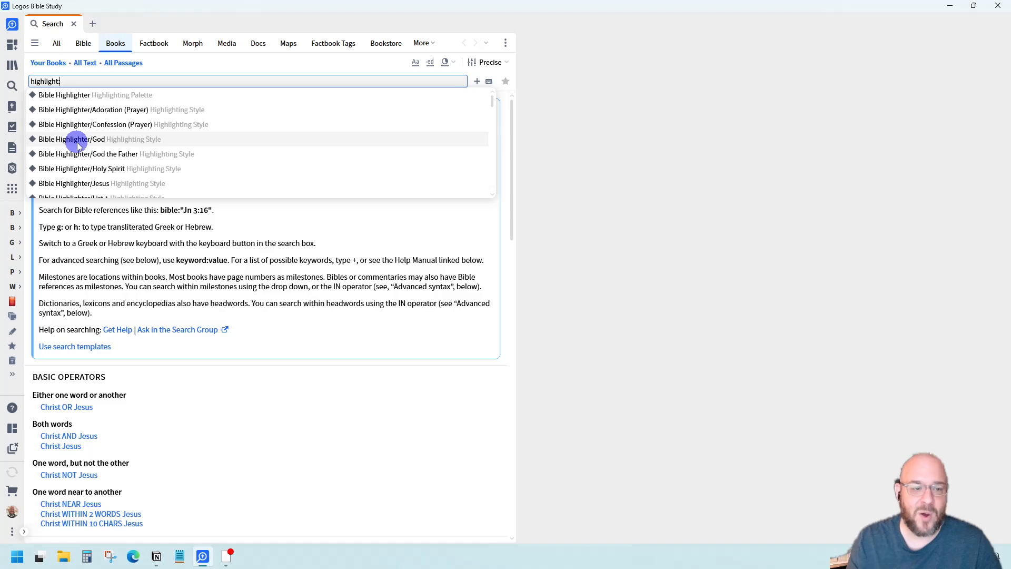
- Examine the highlighting palettes and styles available for the Highlight keyword
scroll(79, 142, "down", 5)
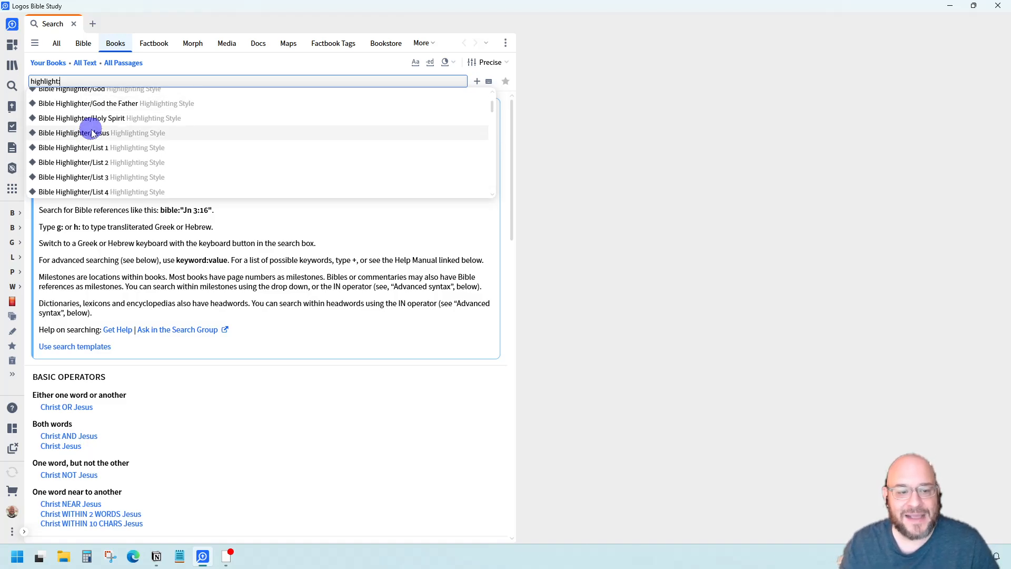
scroll(90, 134, "down", 2)
scroll(90, 126, "up", 7)
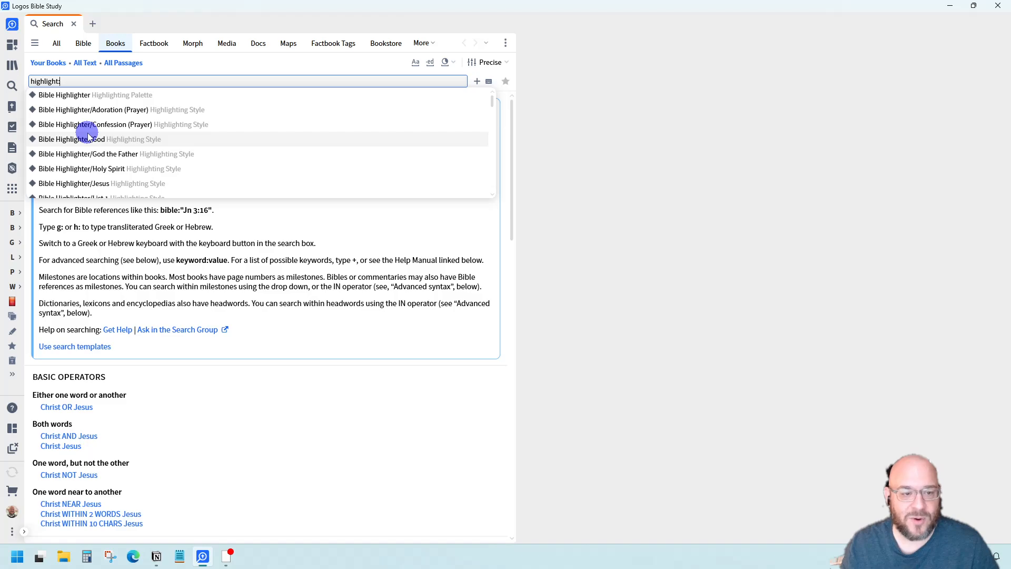
scroll(87, 132, "down", 5)
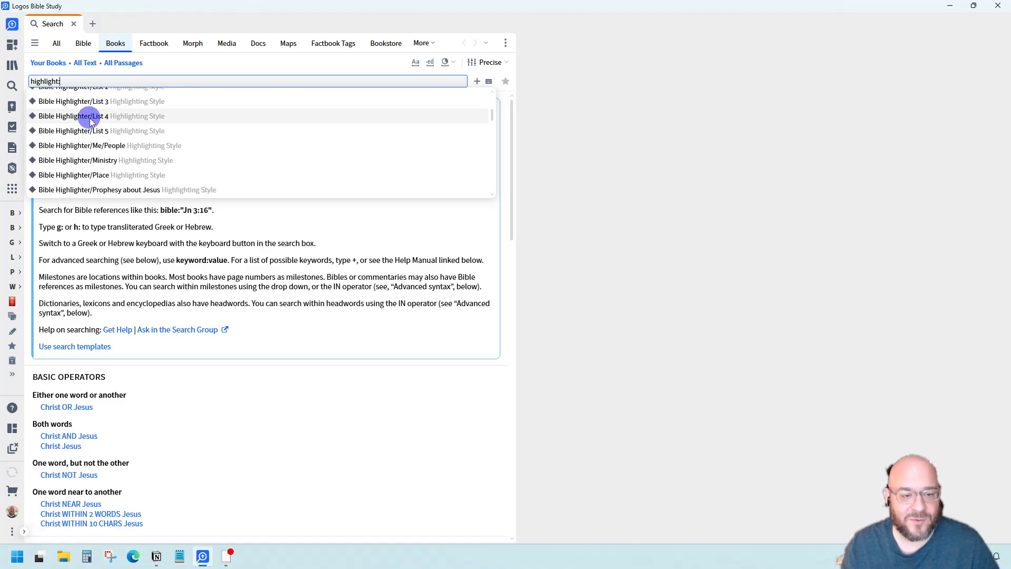
scroll(79, 150, "down", 4)
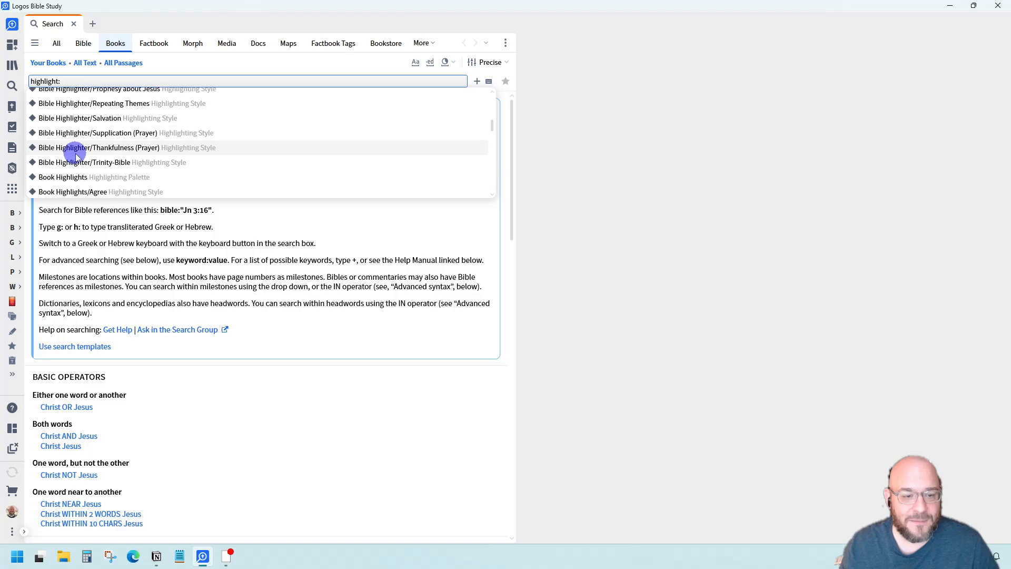
scroll(76, 157, "down", 7)
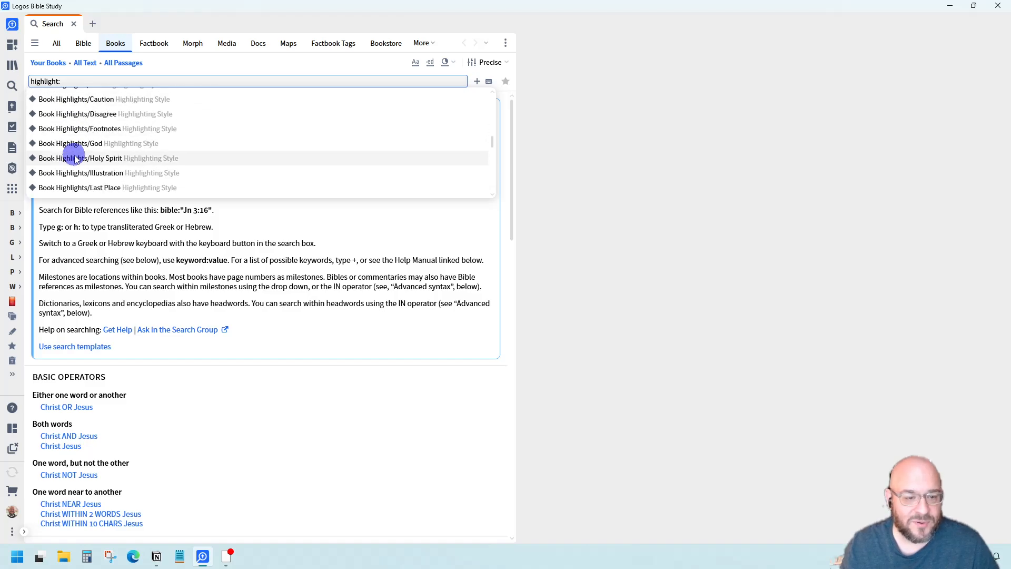
scroll(76, 158, "down", 7)
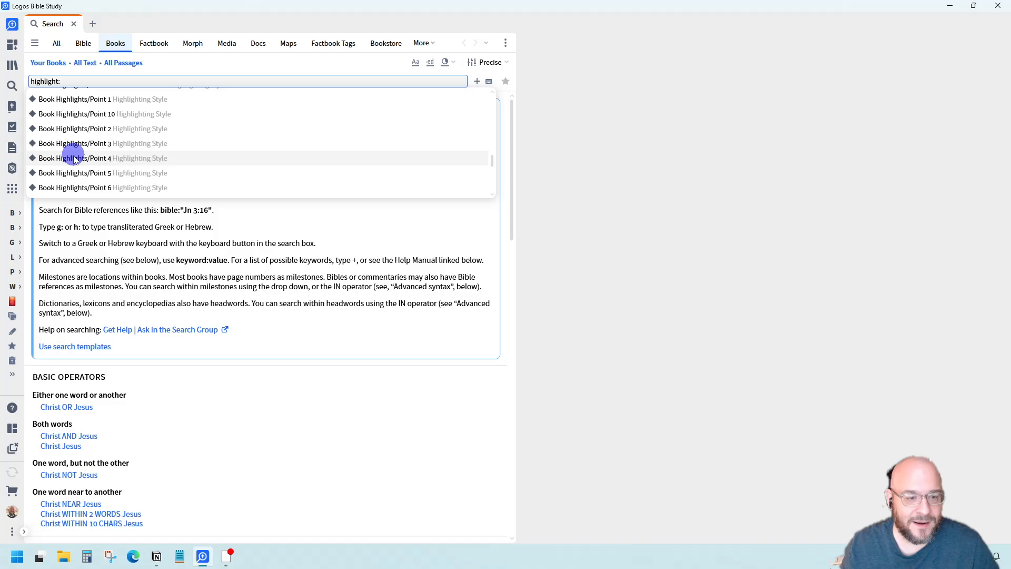
scroll(74, 160, "down", 5)
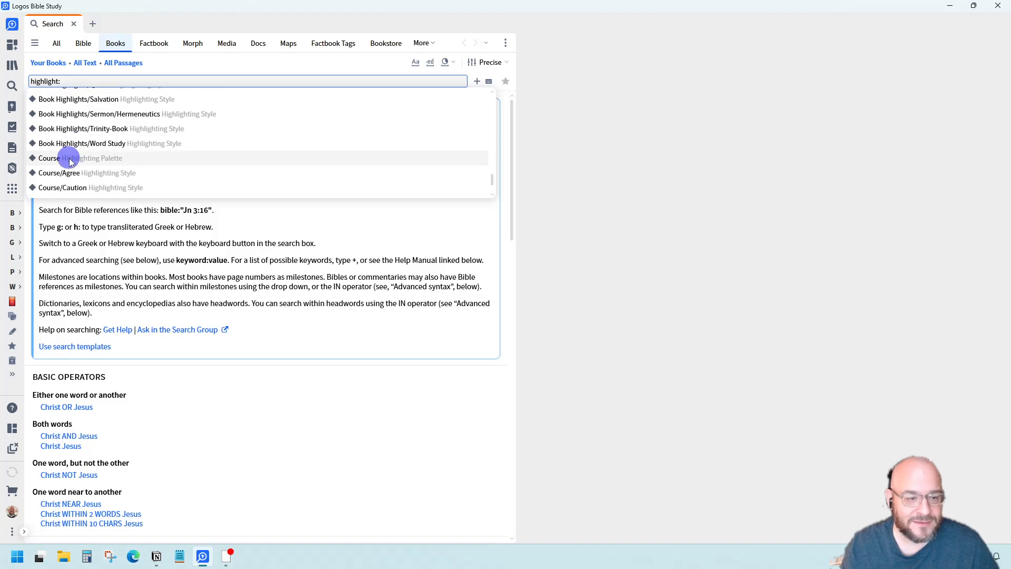
- Search the books for any highlight from the Preacher Prep palette and expand the 1 & 2 Chronicles result
scroll(66, 162, "up", 10)
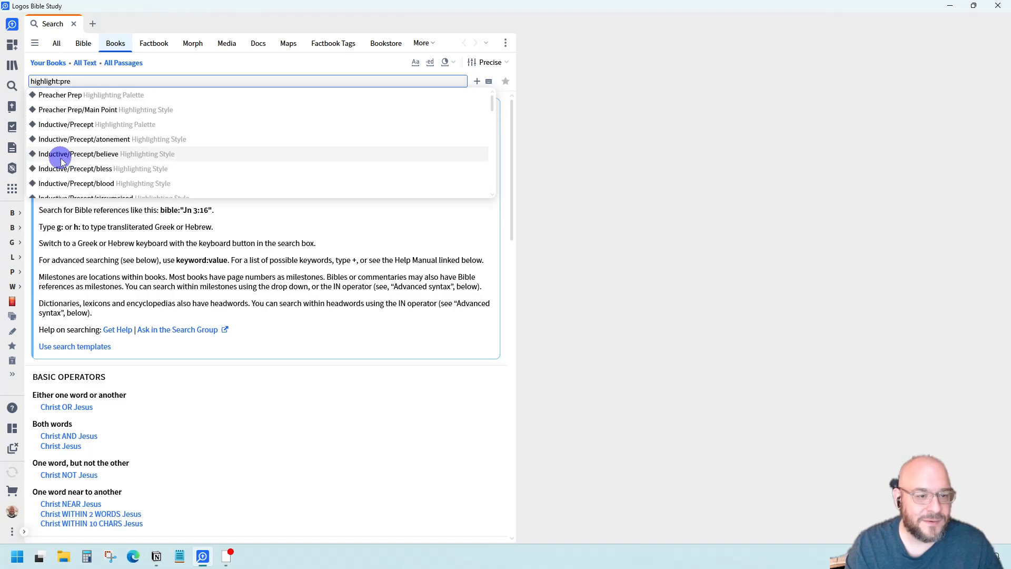
left_click(61, 96)
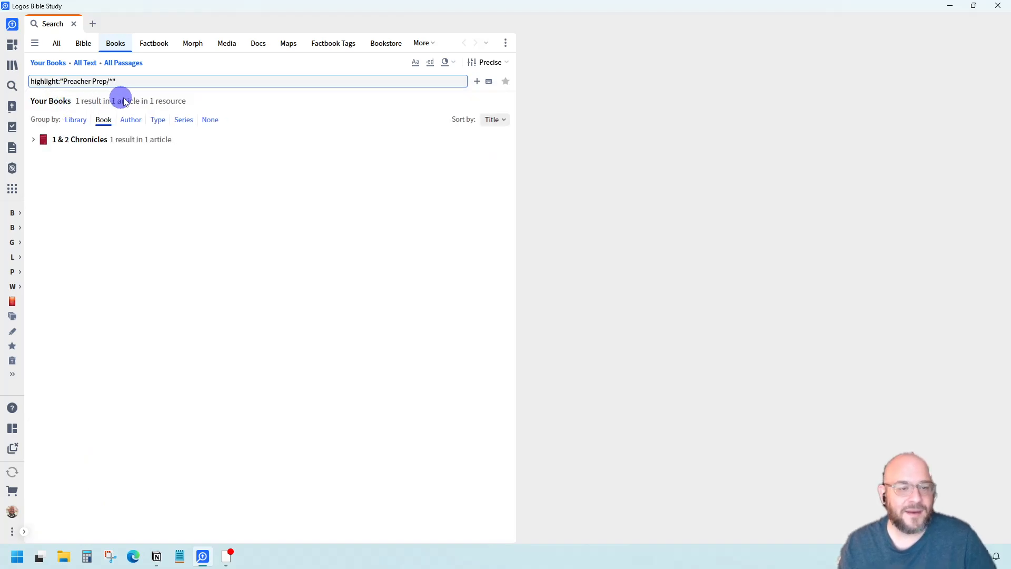
left_click(32, 140)
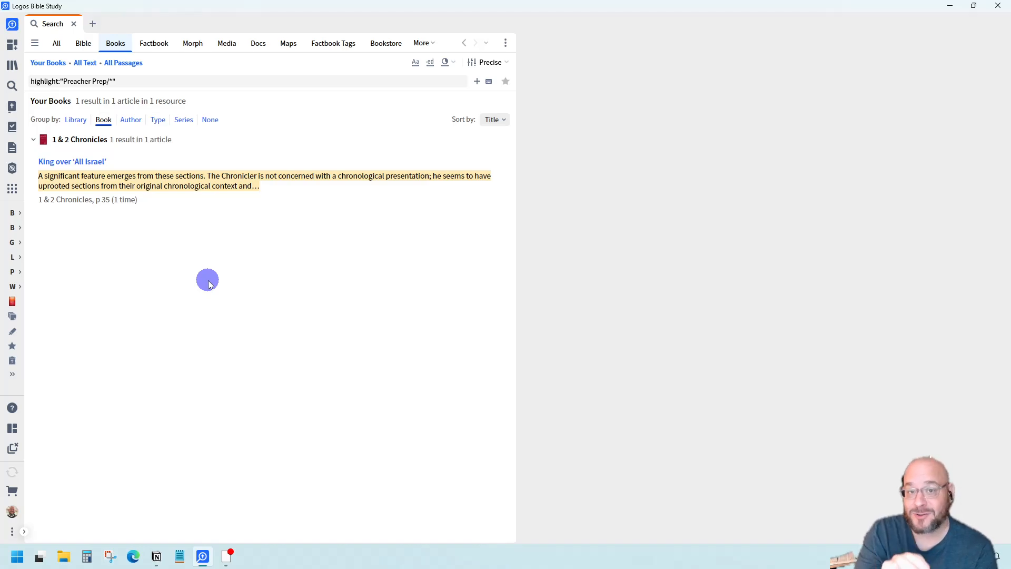
- Replace the search query with "baptism IN highlight:"
left_click(133, 81)
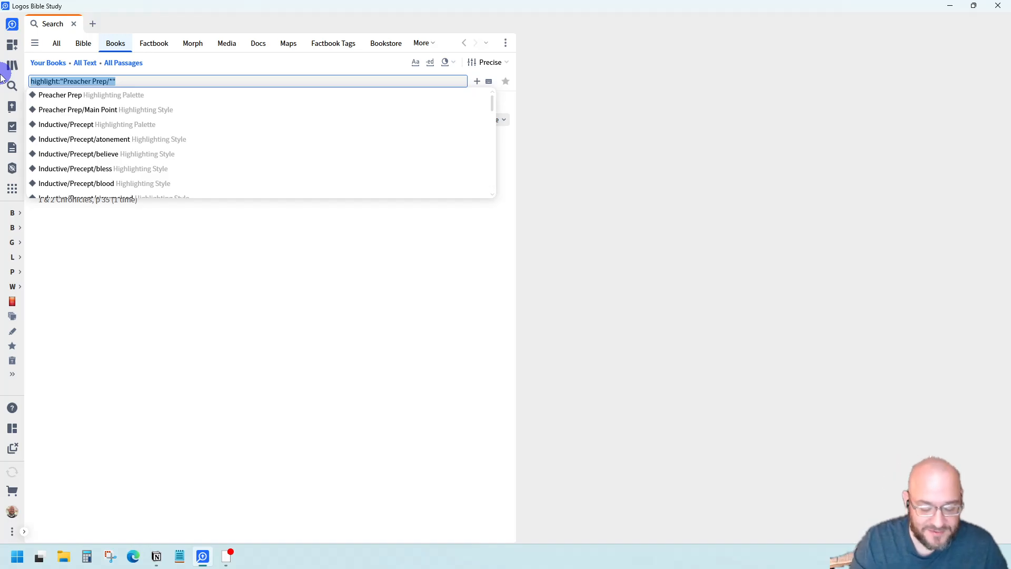
type("baptism")
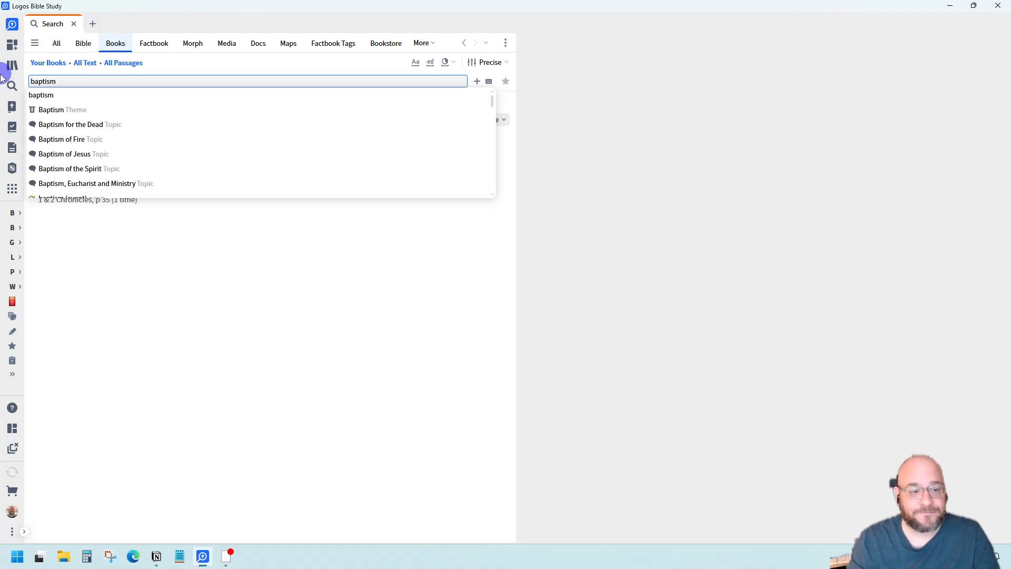
key("Return")
type("IN")
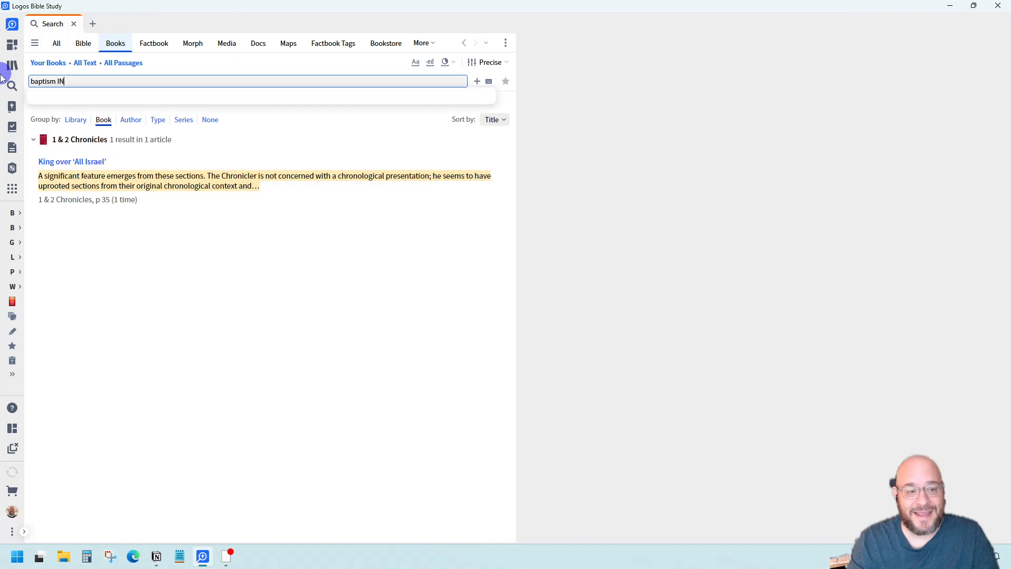
type(" highlight")
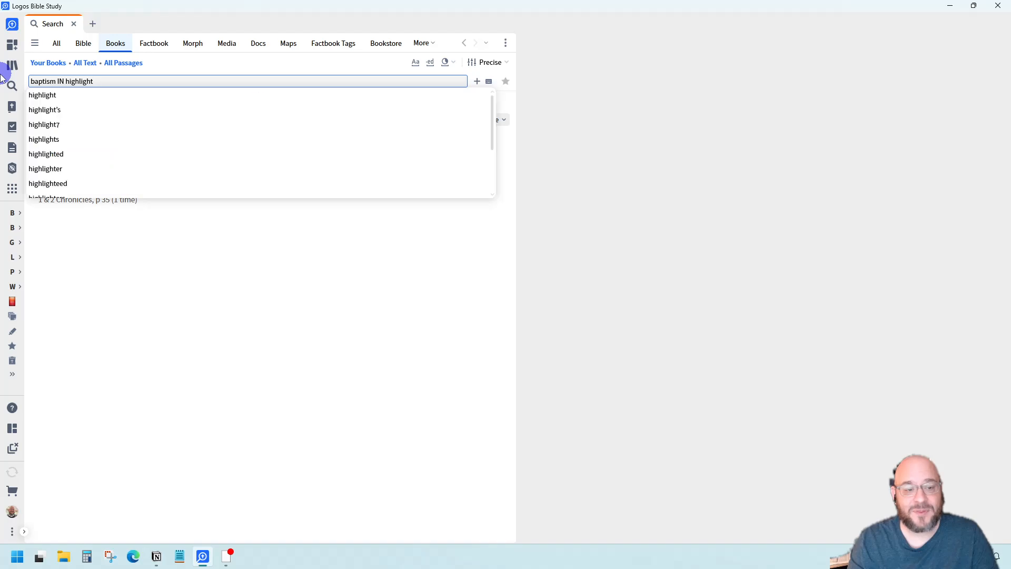
type(":")
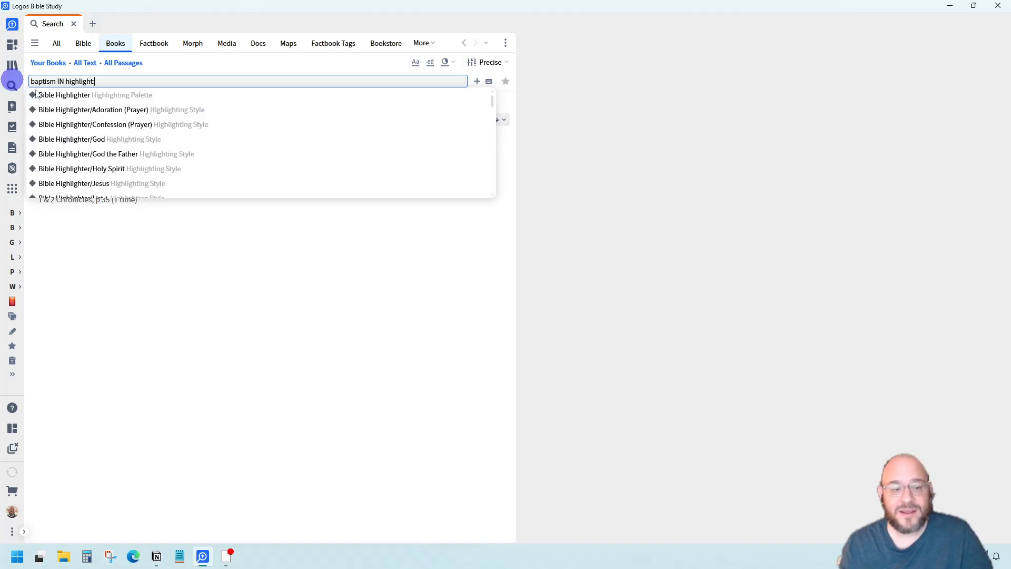
- Complete the baptism search with the Book Highlights/Agree highlighting style and review the matching books
scroll(82, 113, "down", 3)
scroll(83, 115, "down", 4)
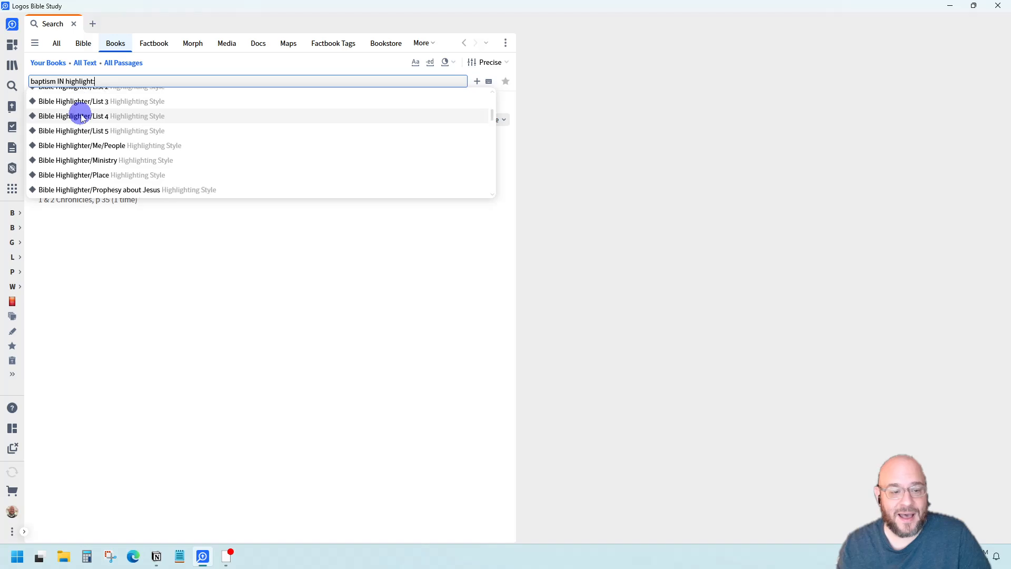
scroll(79, 120, "up", 5)
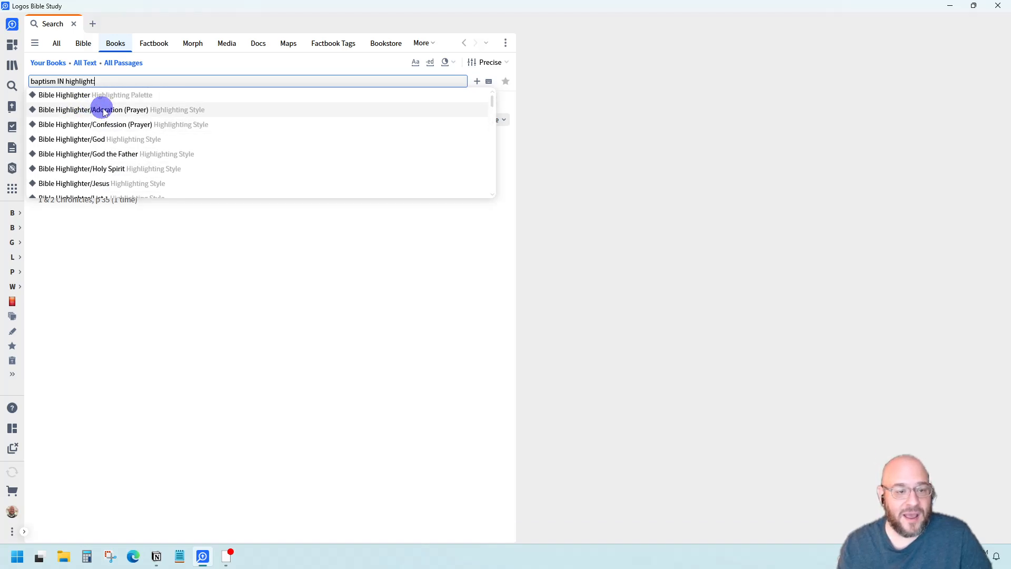
scroll(111, 132, "down", 2)
scroll(112, 136, "down", 6)
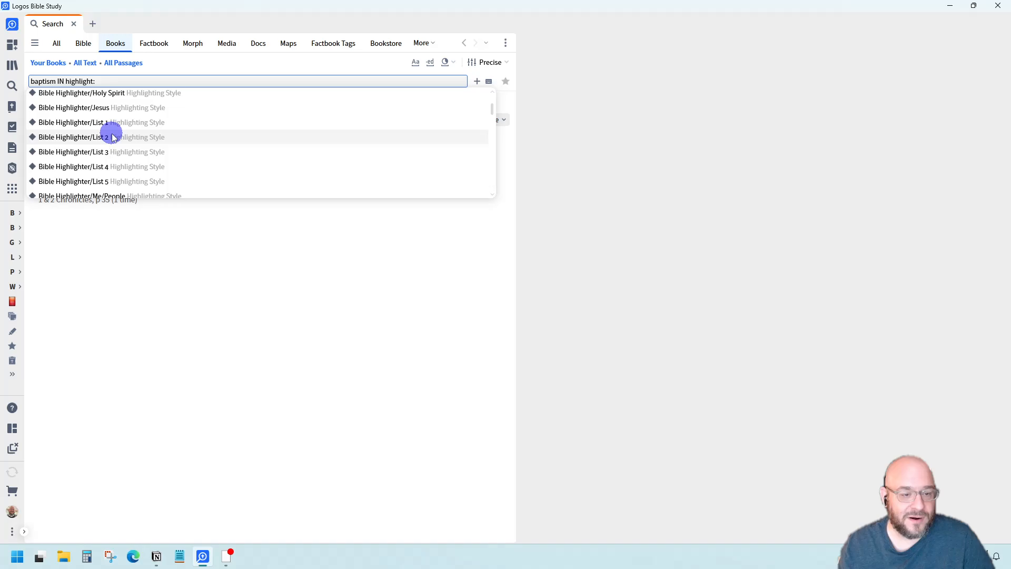
scroll(111, 134, "down", 6)
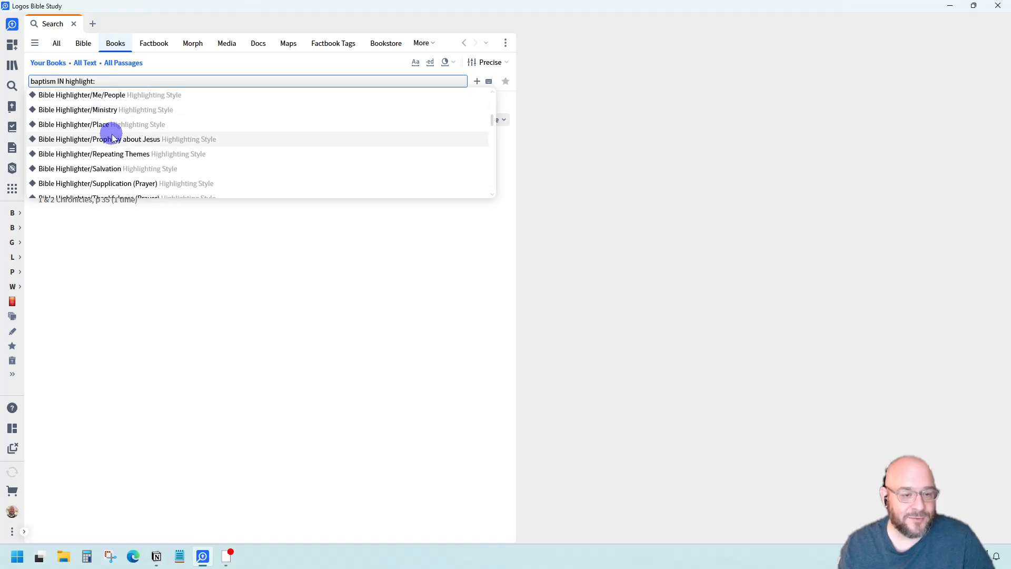
type("a")
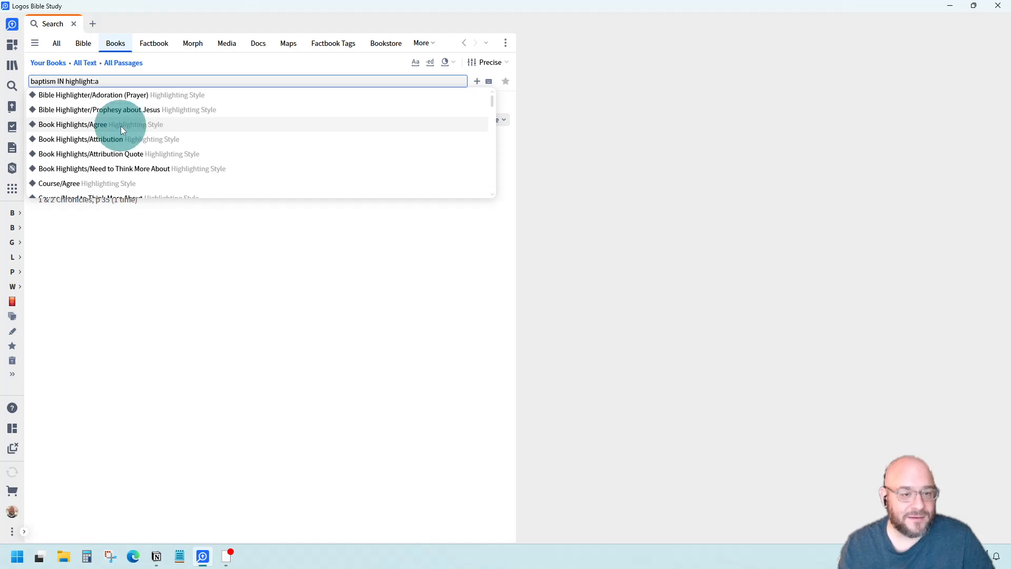
left_click(121, 125)
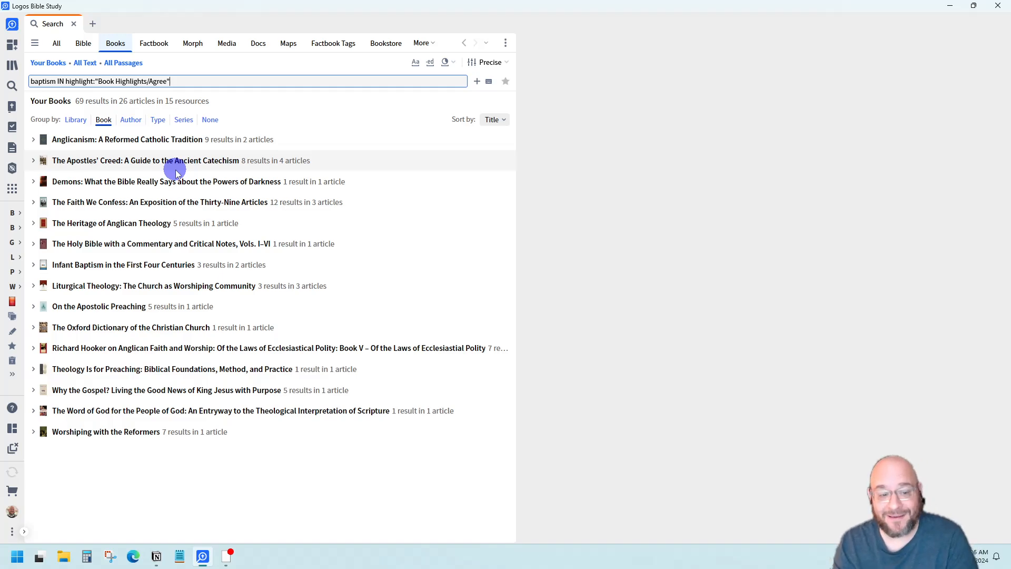
mouse_move(158, 180)
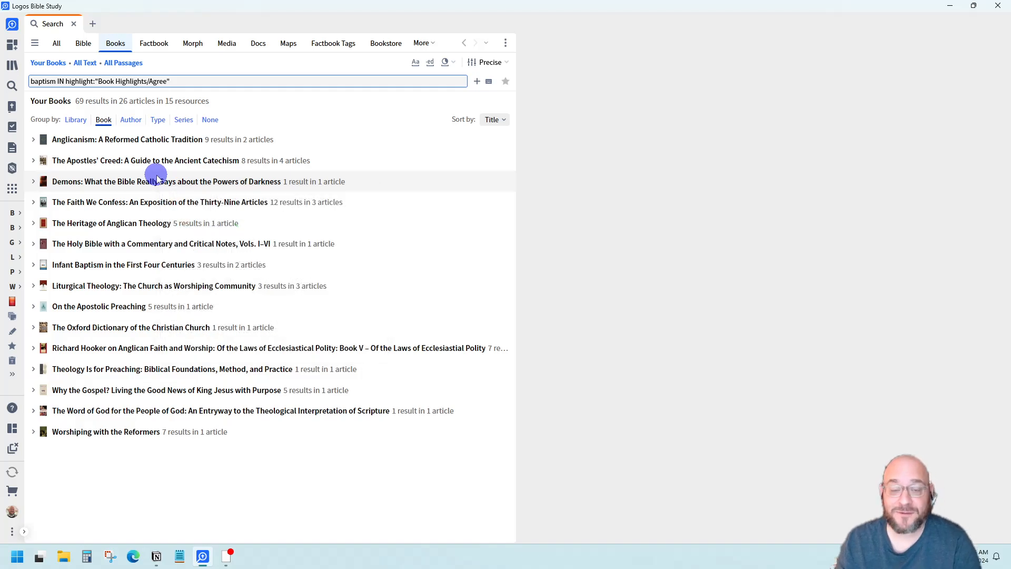
- Change the query to "baptism IN highlight:*" to search the books for baptism in any highlight, and close the search after reviewing it
mouse_move(154, 162)
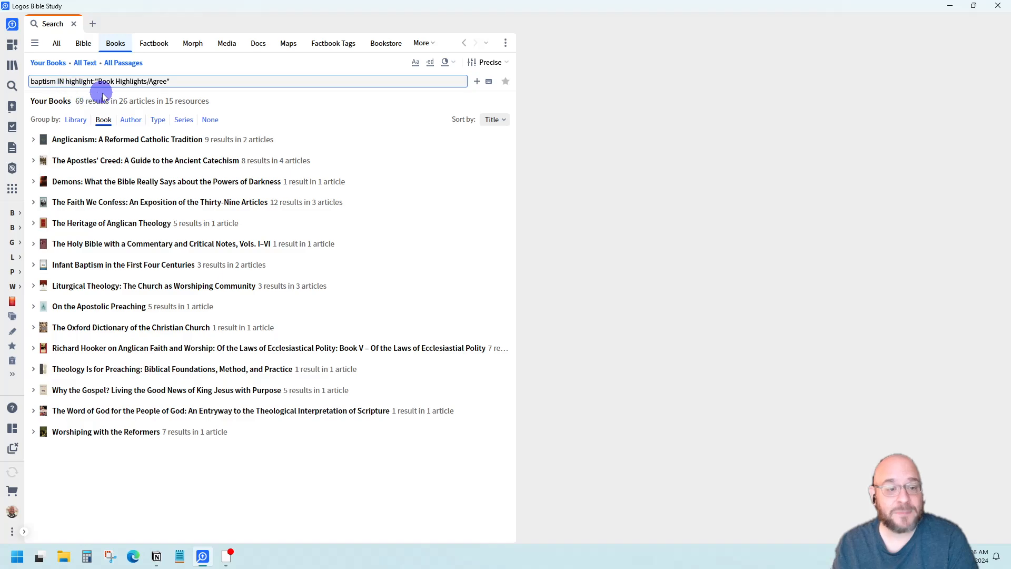
left_click_drag(179, 84, 94, 80)
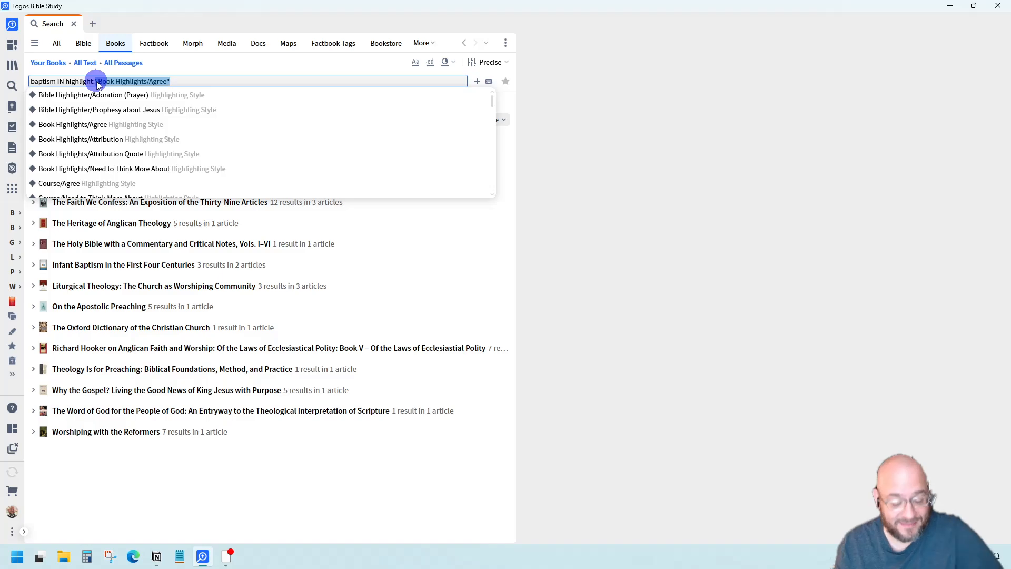
key("BackSpace")
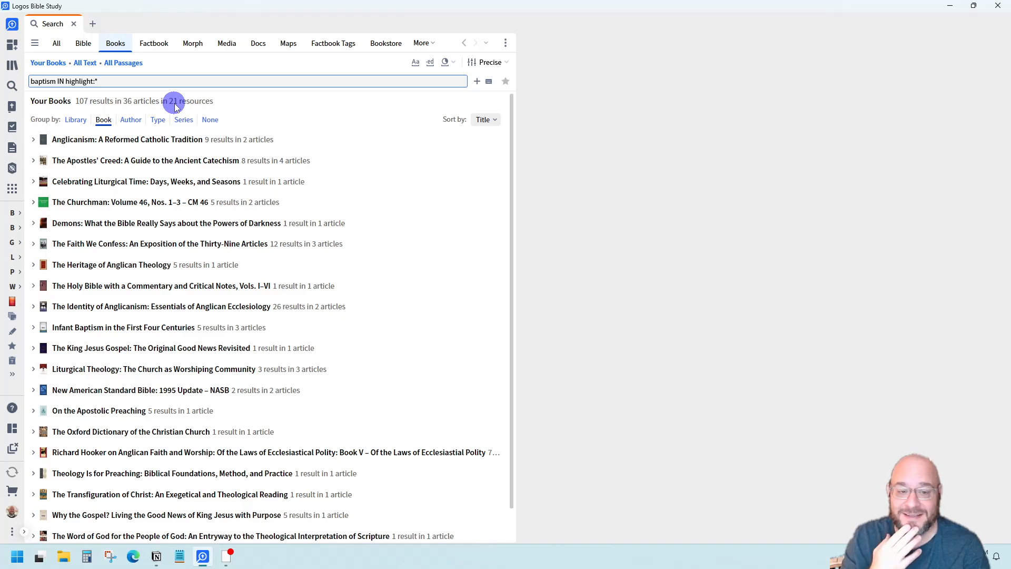
left_click(74, 24)
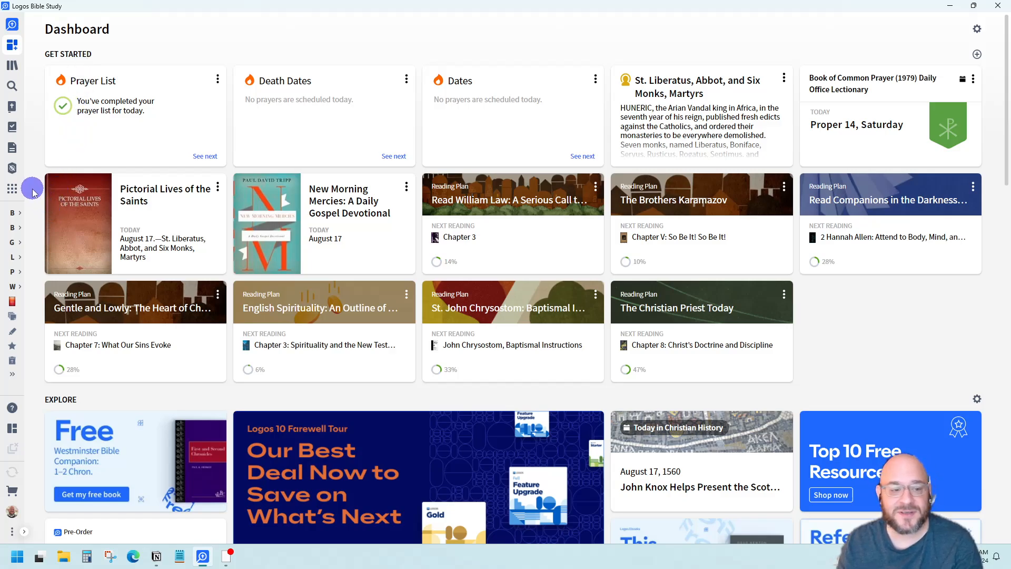
- Create a new Visual Filter document for Books that searches All Text in Your Books
left_click(10, 149)
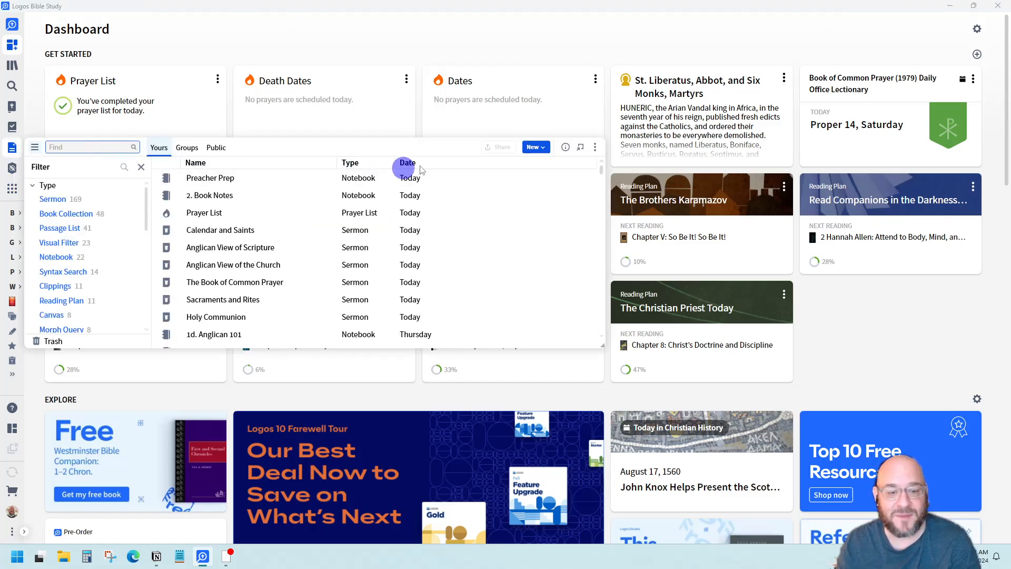
left_click(534, 147)
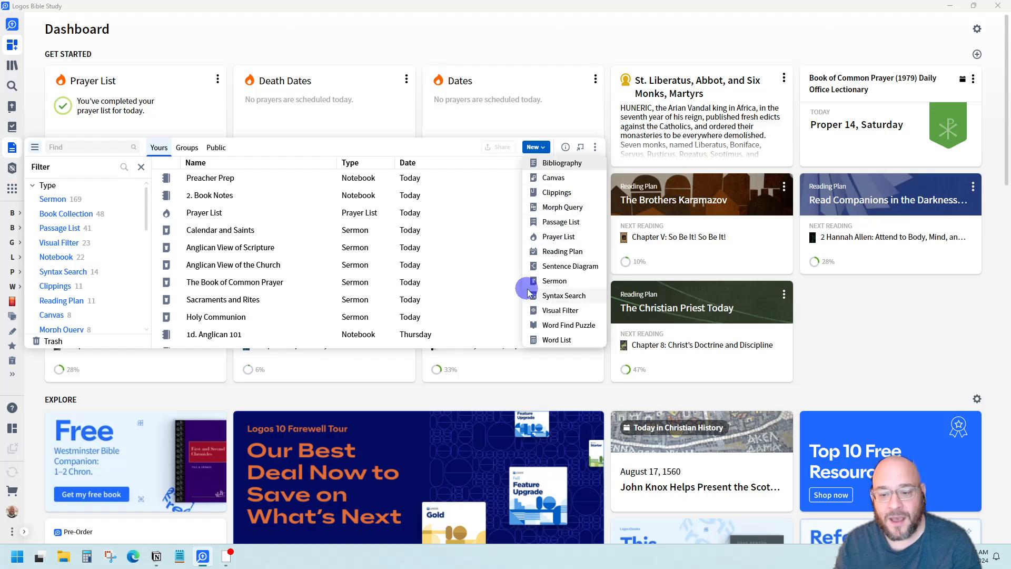
left_click(545, 311)
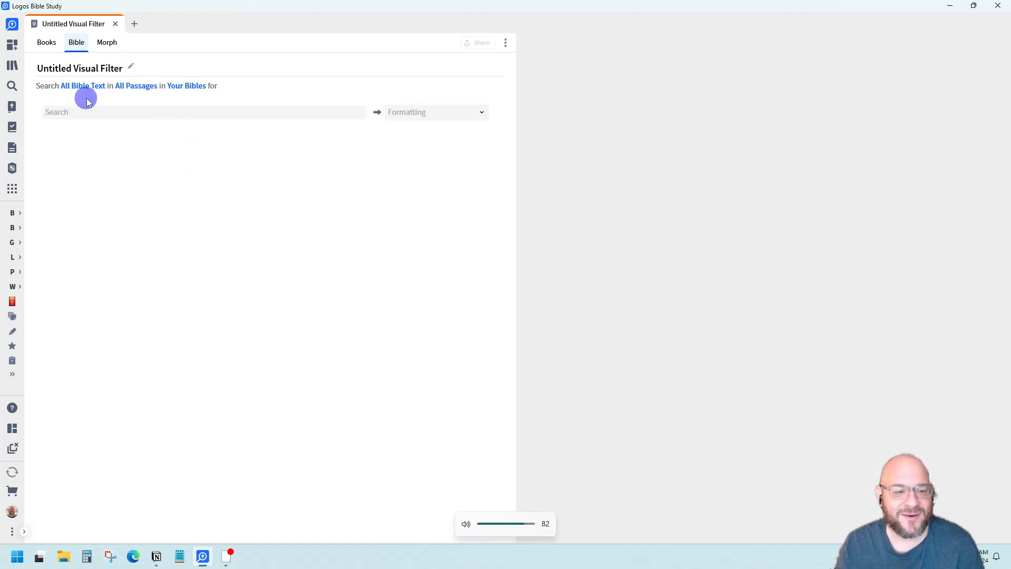
left_click(57, 44)
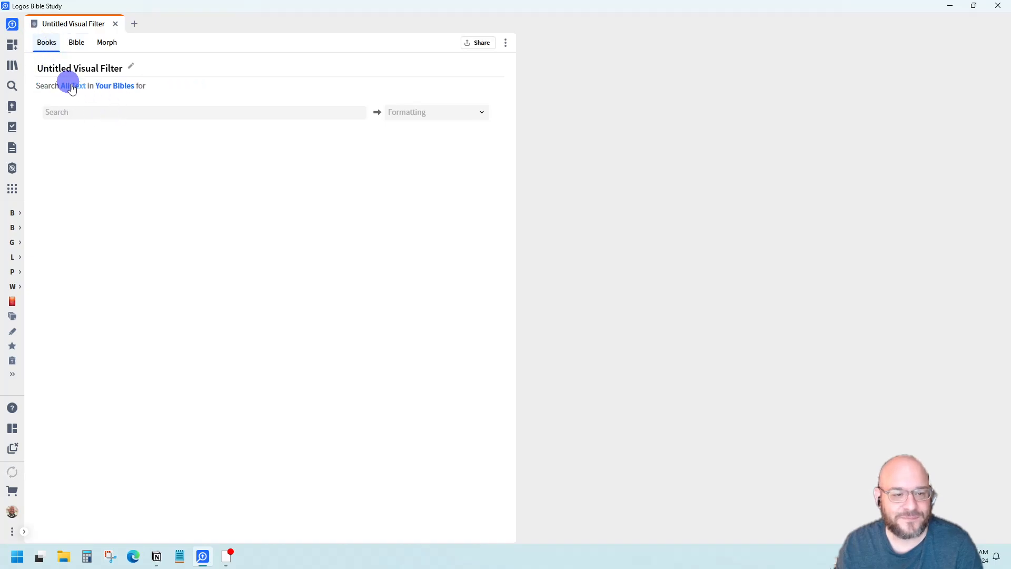
left_click(109, 86)
left_click(117, 126)
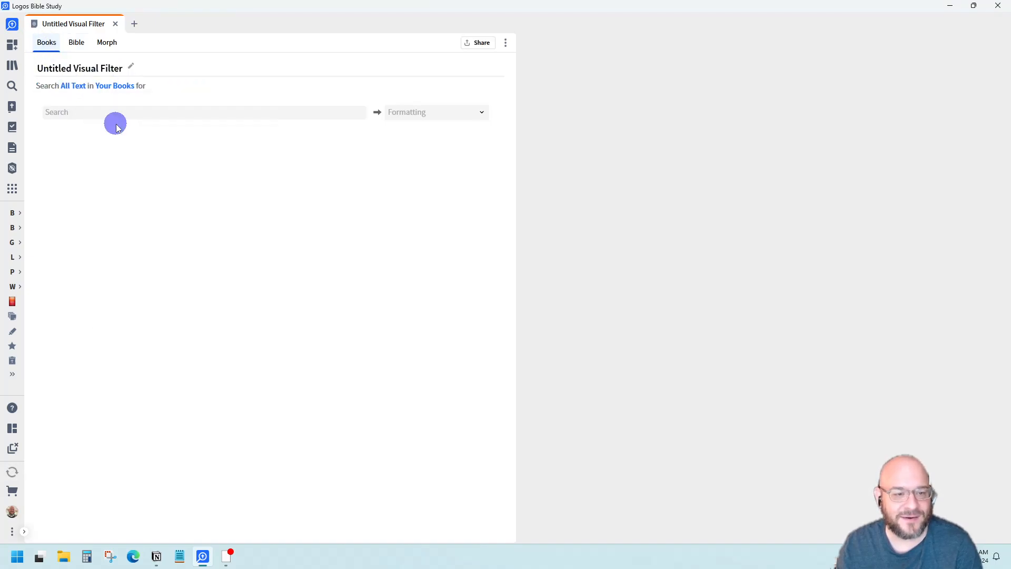
- Add a filter rule that formats the word "love" with the Main Point style from the Preacher Prep palette
left_click(58, 112)
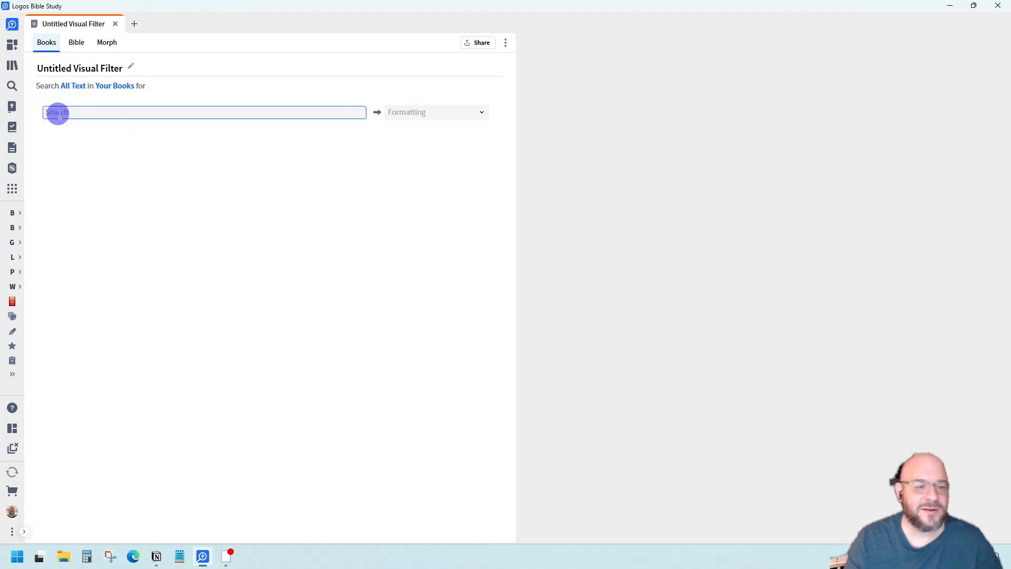
type("love")
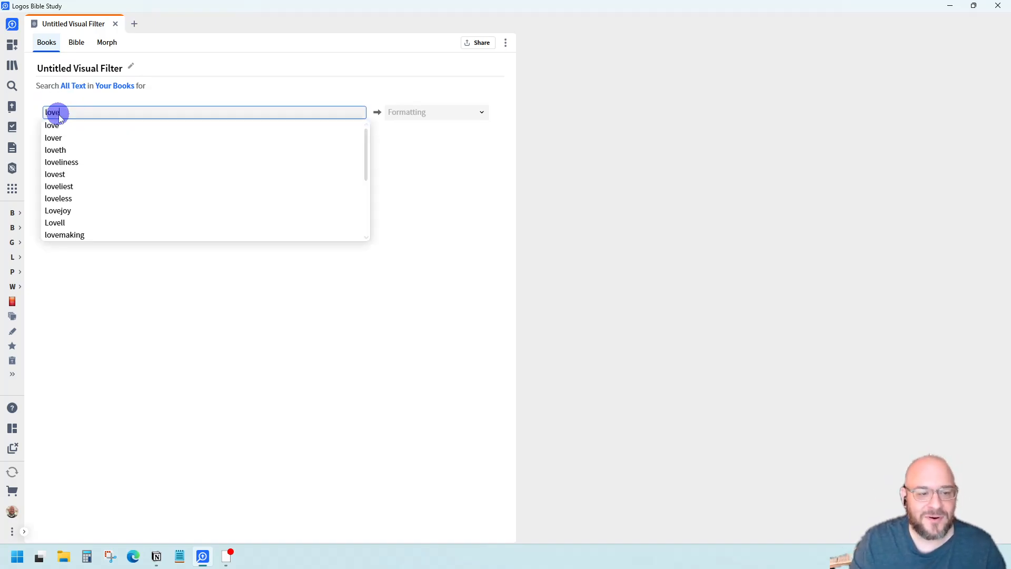
key("Return")
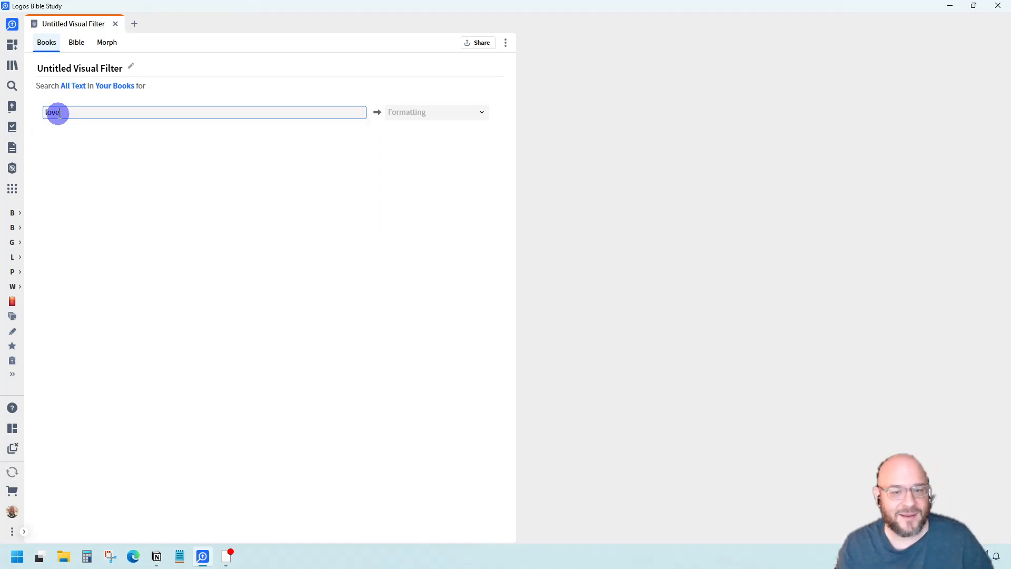
left_click(482, 112)
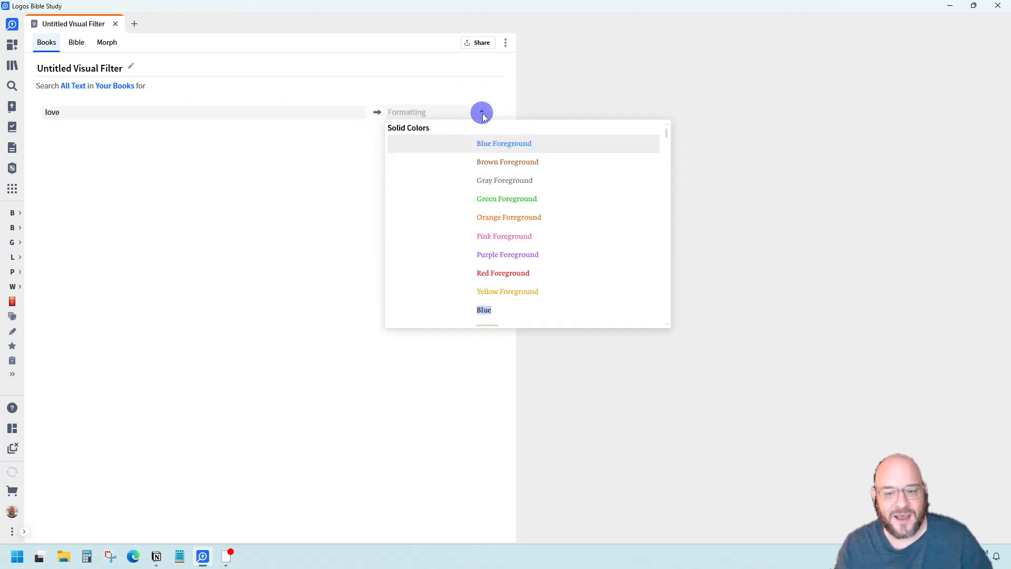
scroll(458, 224, "down", 10)
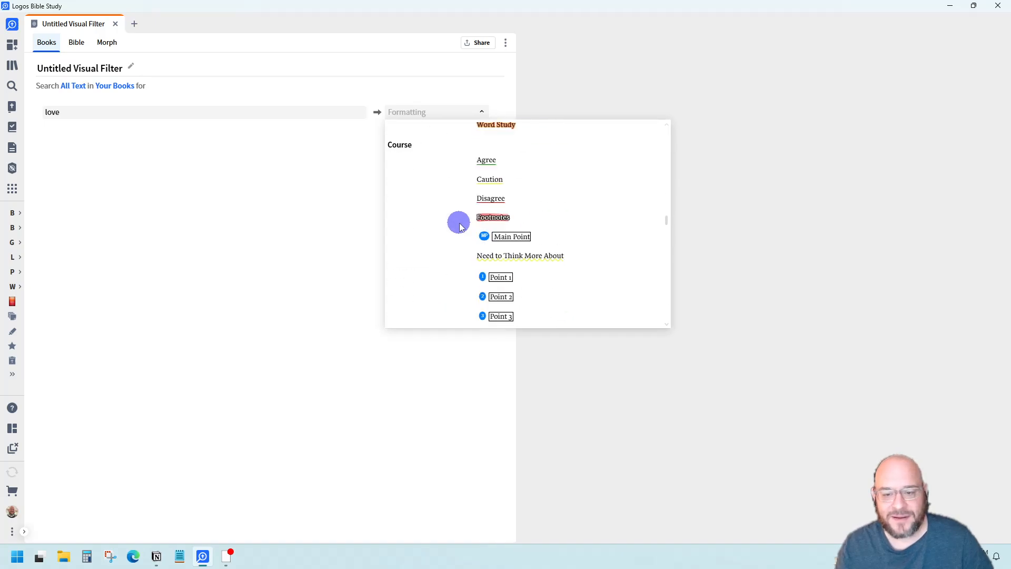
scroll(459, 225, "down", 10)
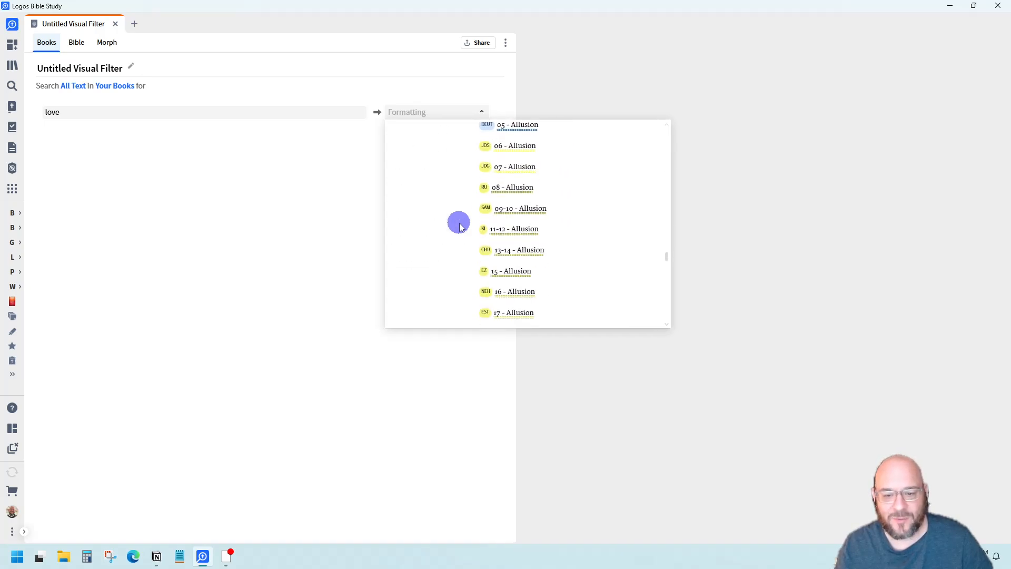
scroll(459, 226, "down", 10)
scroll(459, 223, "down", 10)
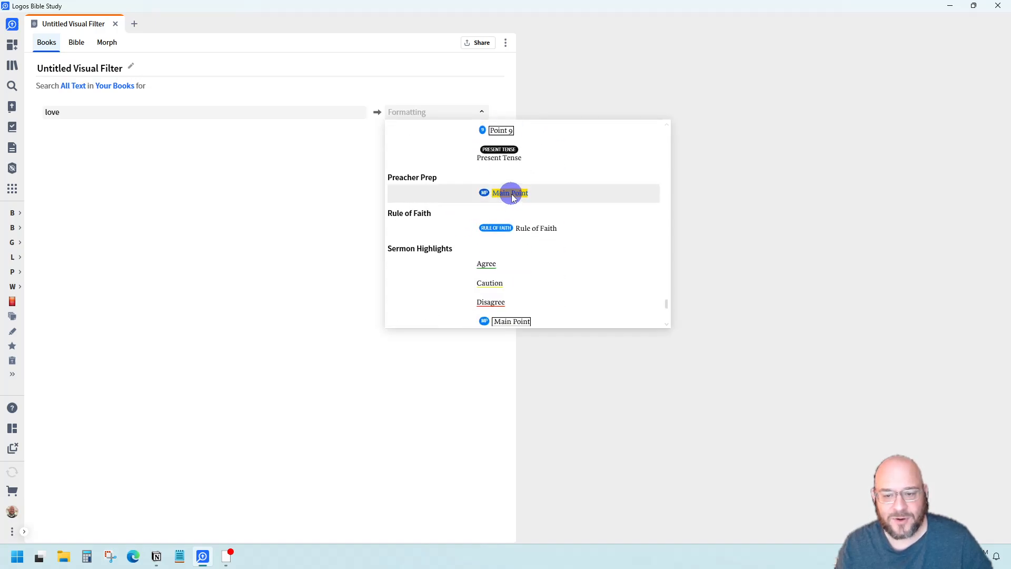
left_click(509, 193)
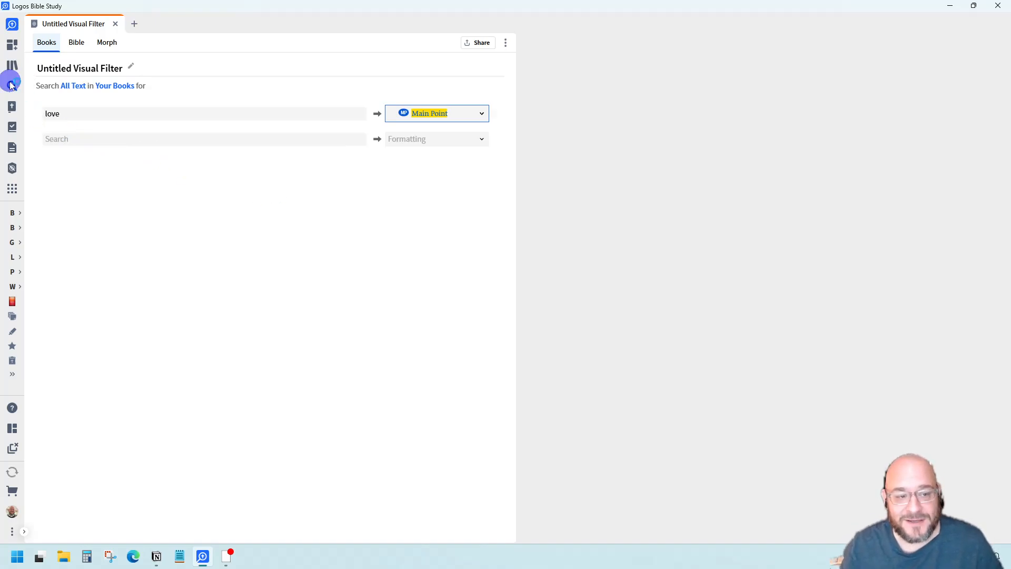
- Search the books for "love", open the Solomon result in 1 & 2 Chronicles to check the filter's formatting, and close the search
left_click(12, 85)
type("love")
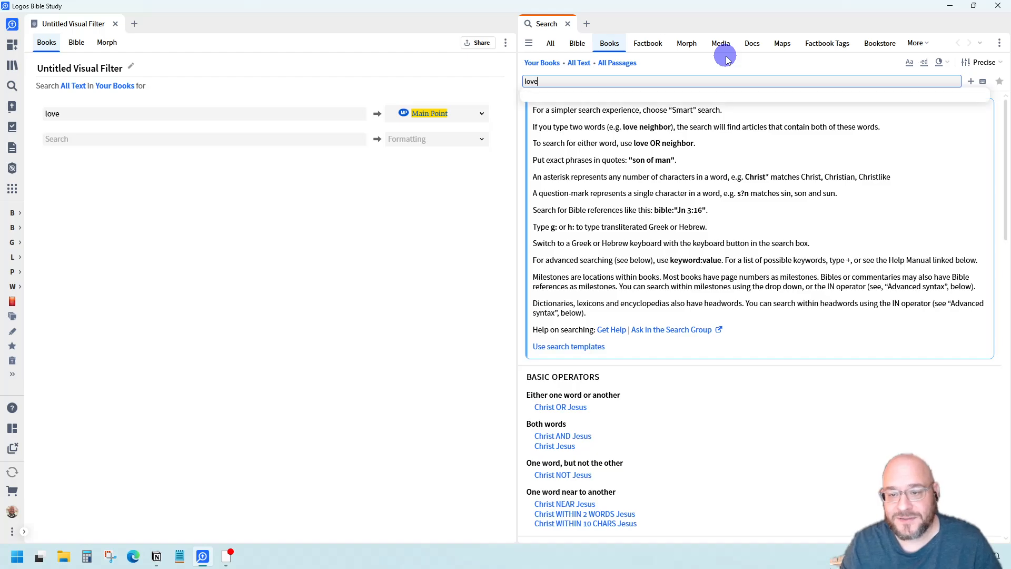
key("Return")
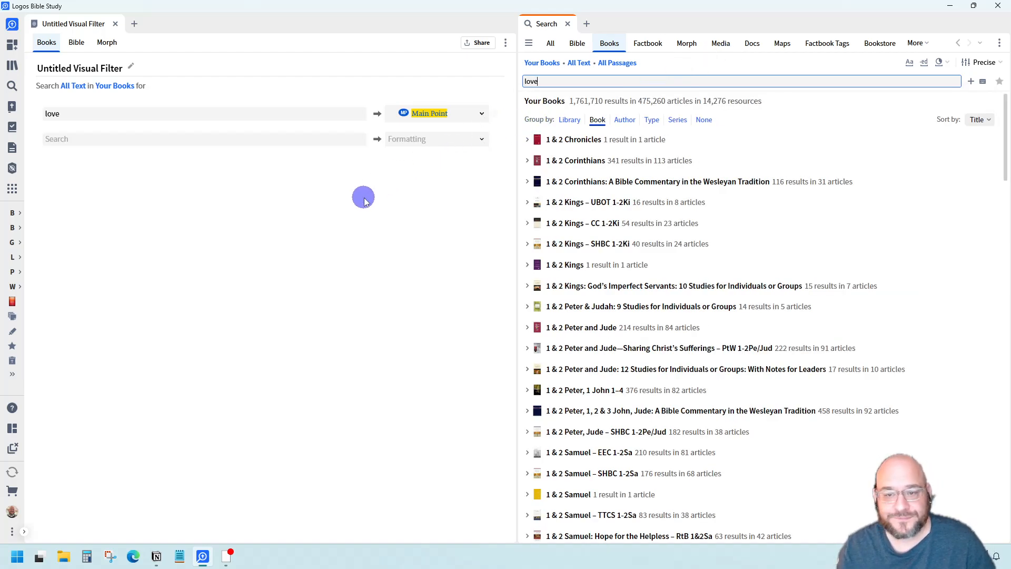
left_click(528, 140)
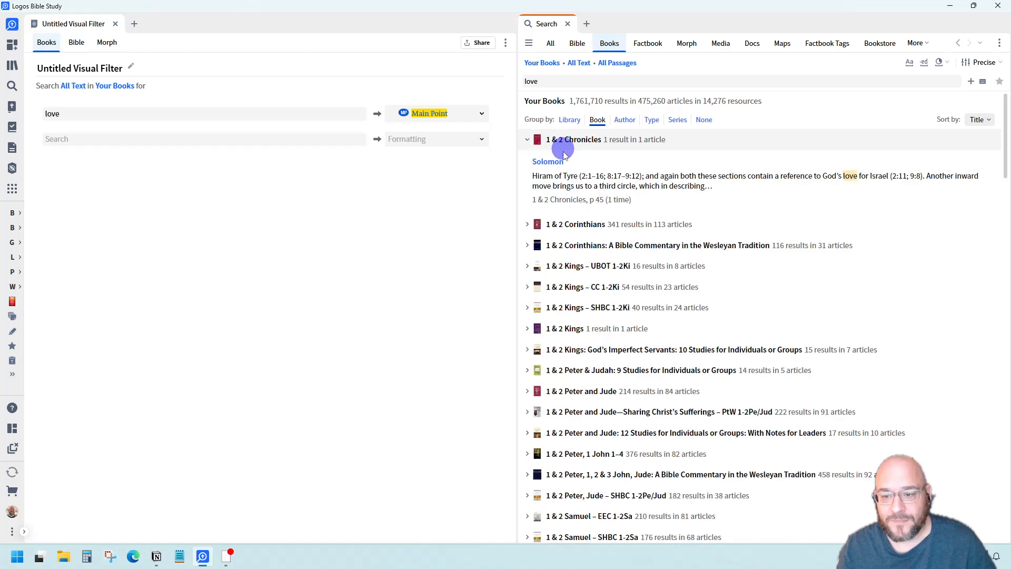
left_click(550, 160)
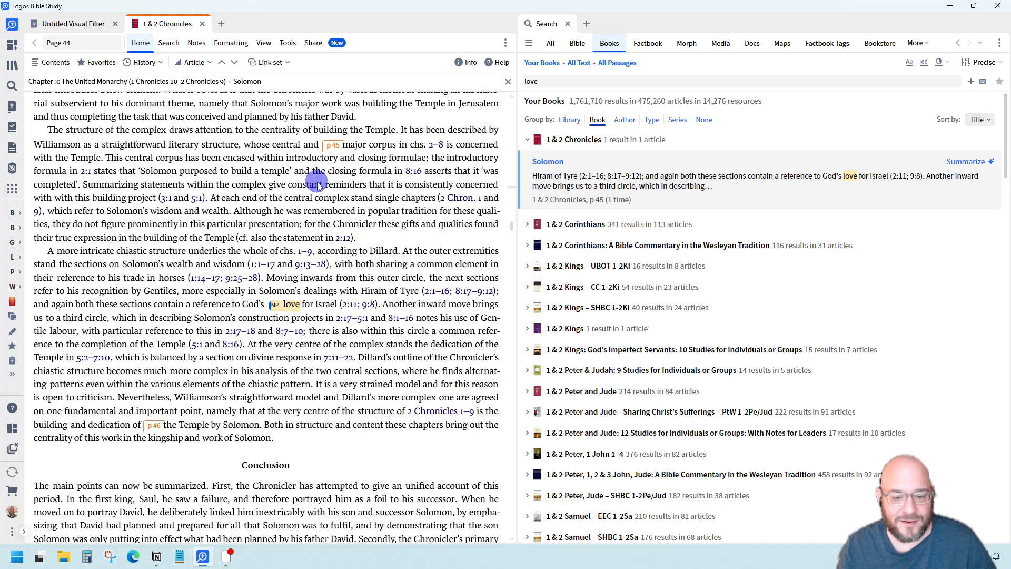
left_click(567, 24)
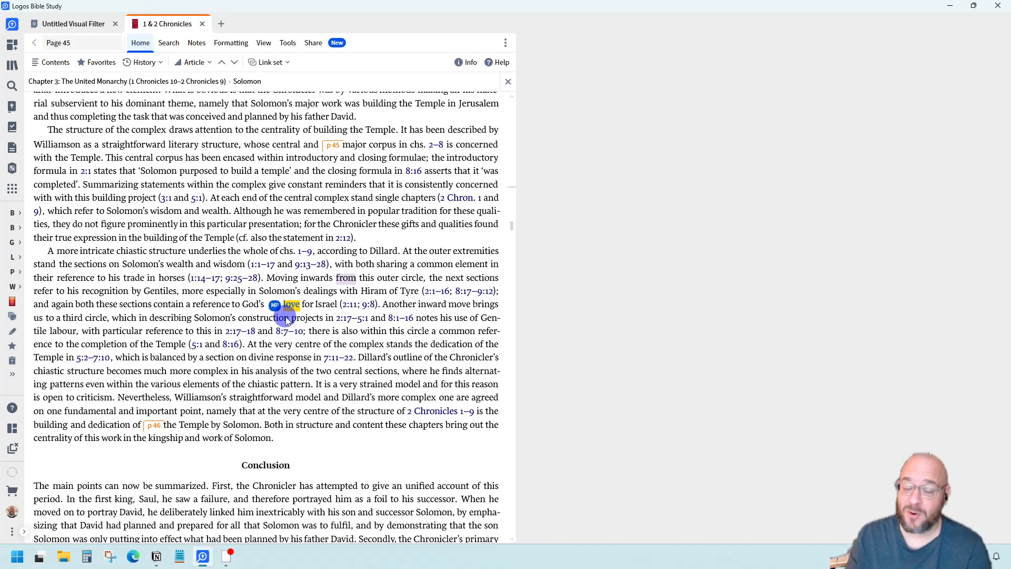
- Discard the untitled visual filter along with its "love" rule, and close the 1 & 2 Chronicles book
left_click(68, 27)
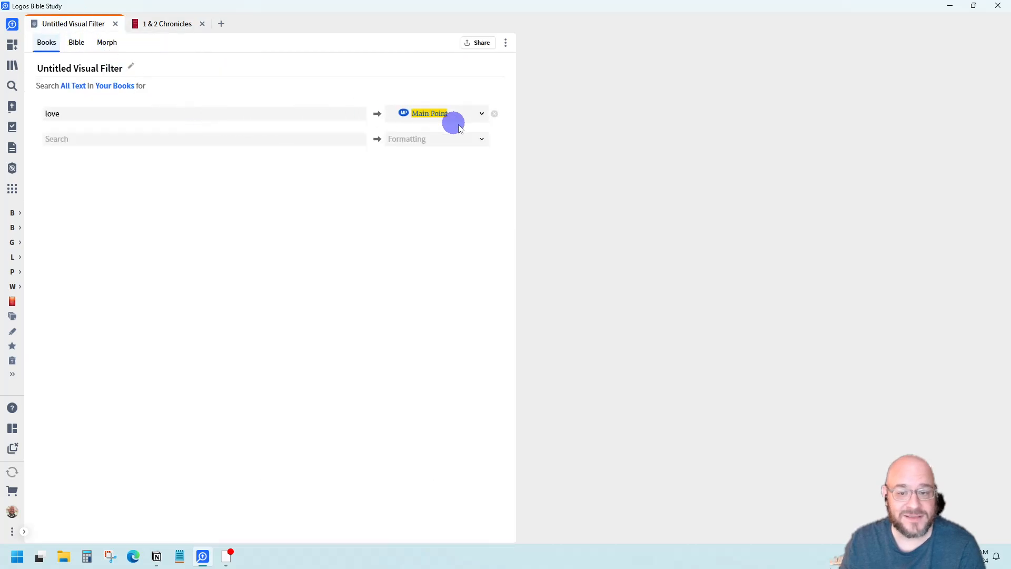
left_click(494, 114)
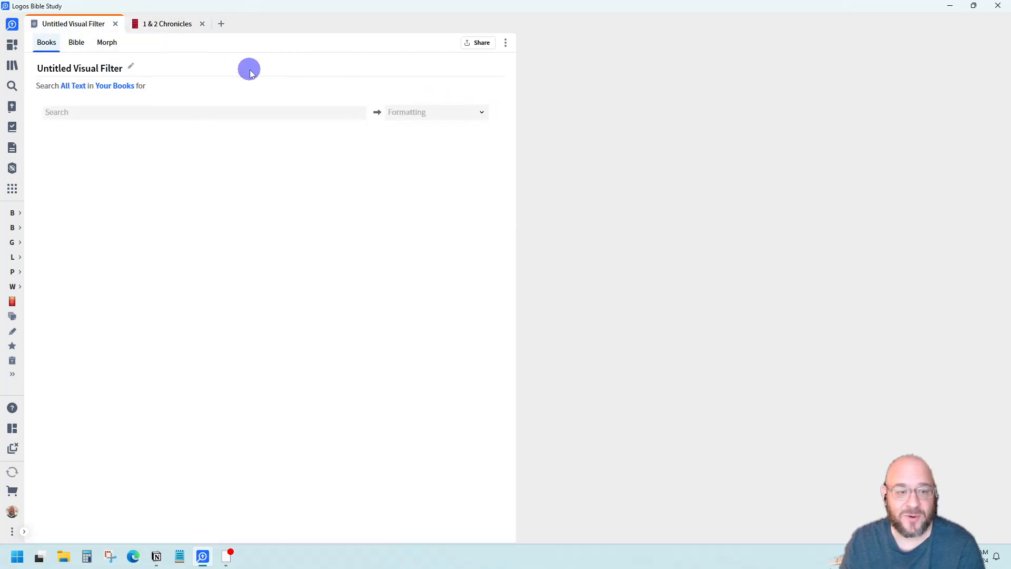
left_click(505, 43)
left_click(334, 174)
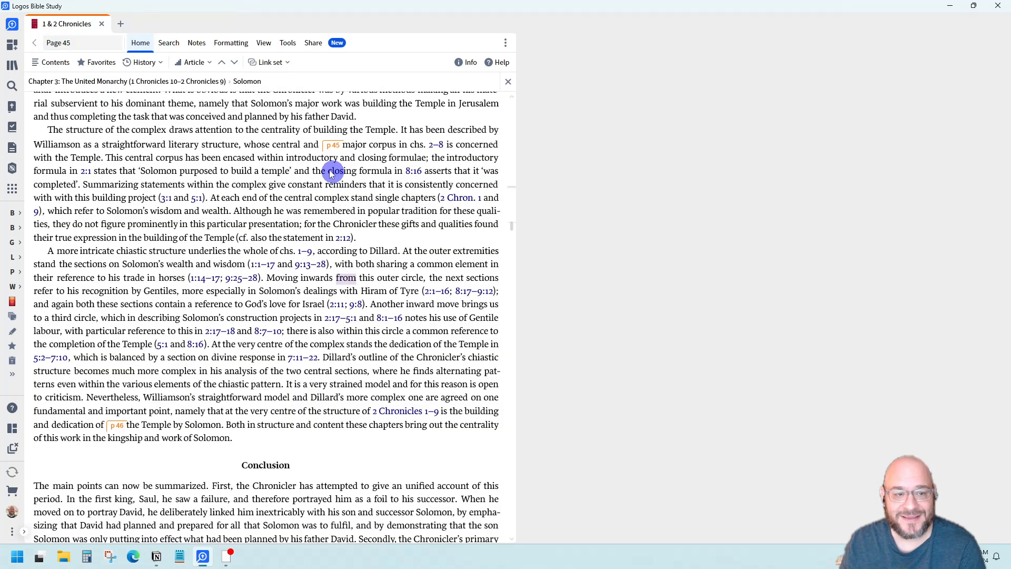
left_click(102, 24)
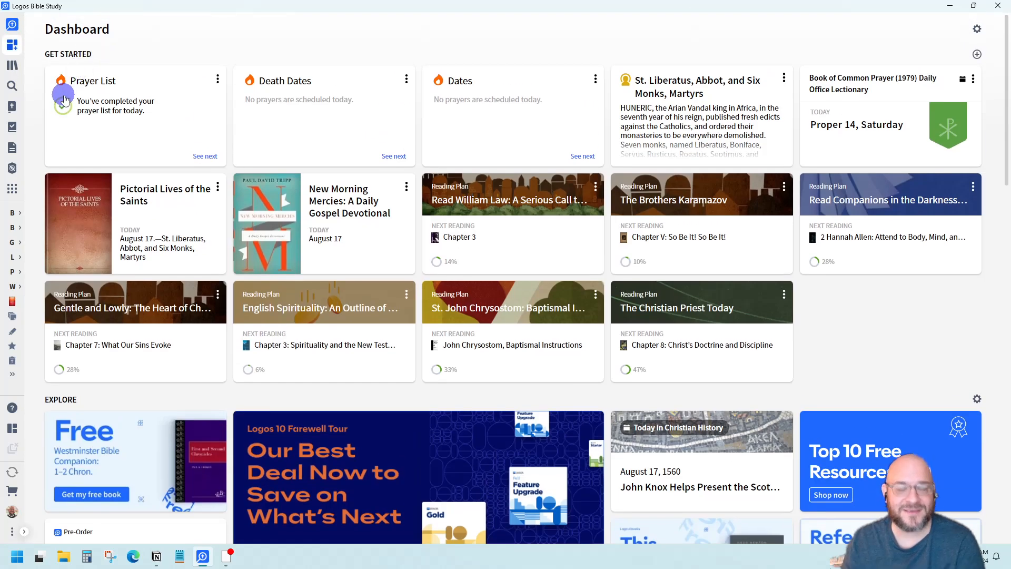